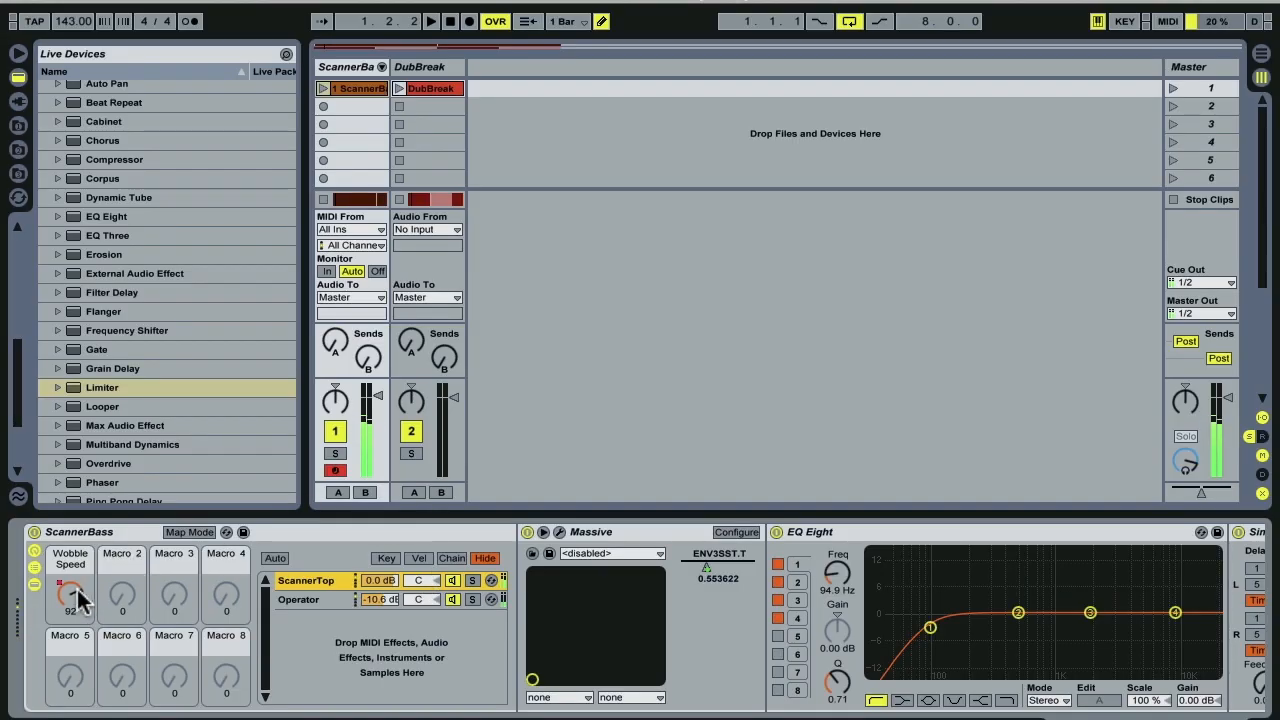
- Audition ScannerBass with Wobble Speed lowered to 43, return to the arrangement's automation and play it back together with DubBreak
left_click_drag(77, 591, 77, 640)
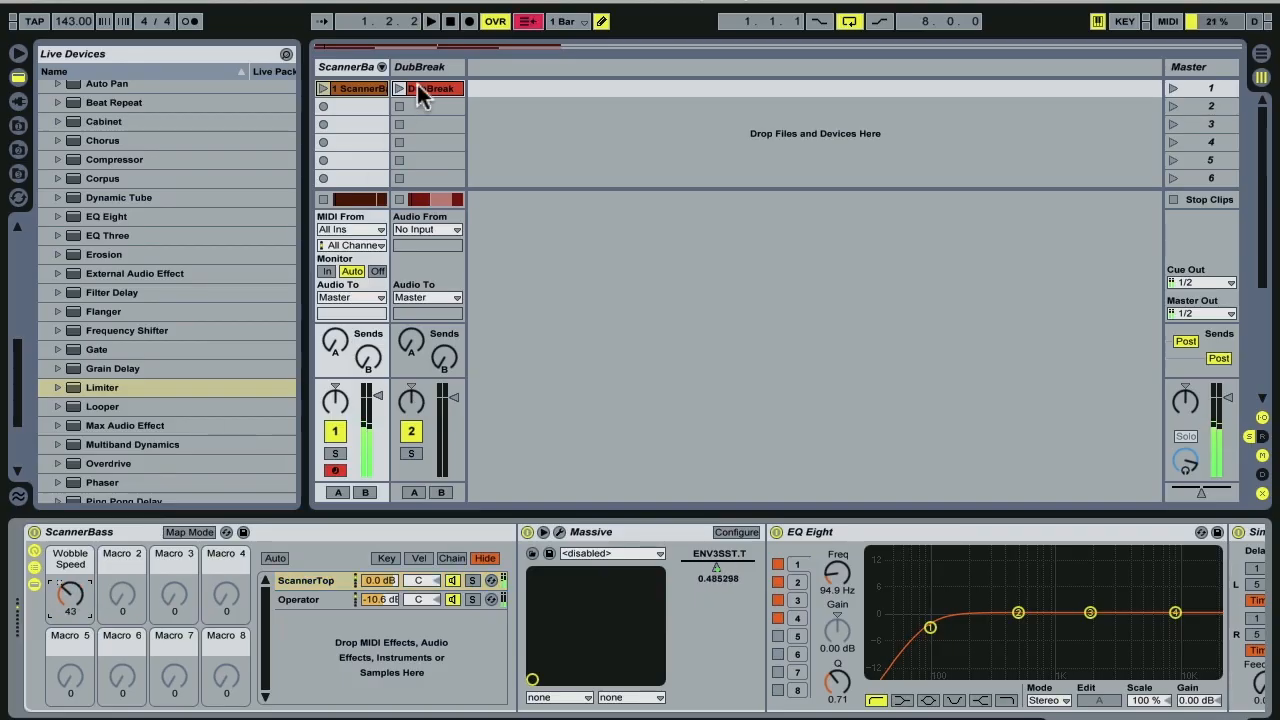
left_click(526, 22)
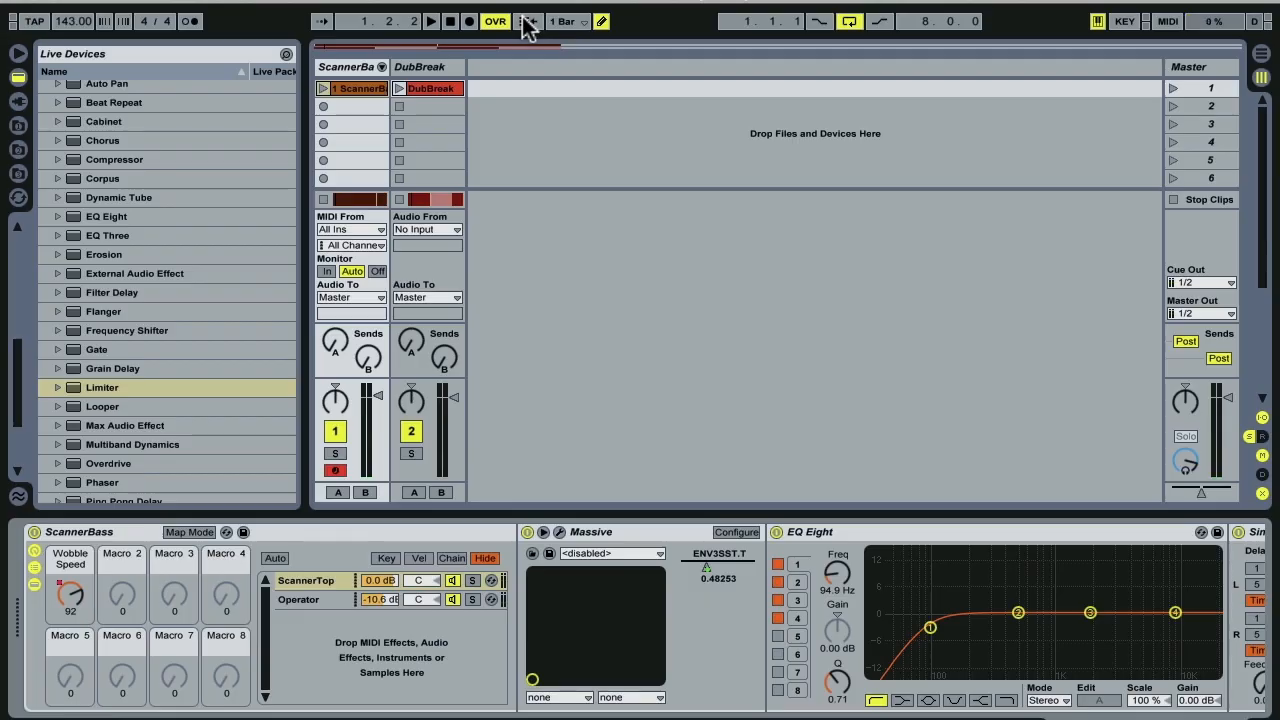
key("space")
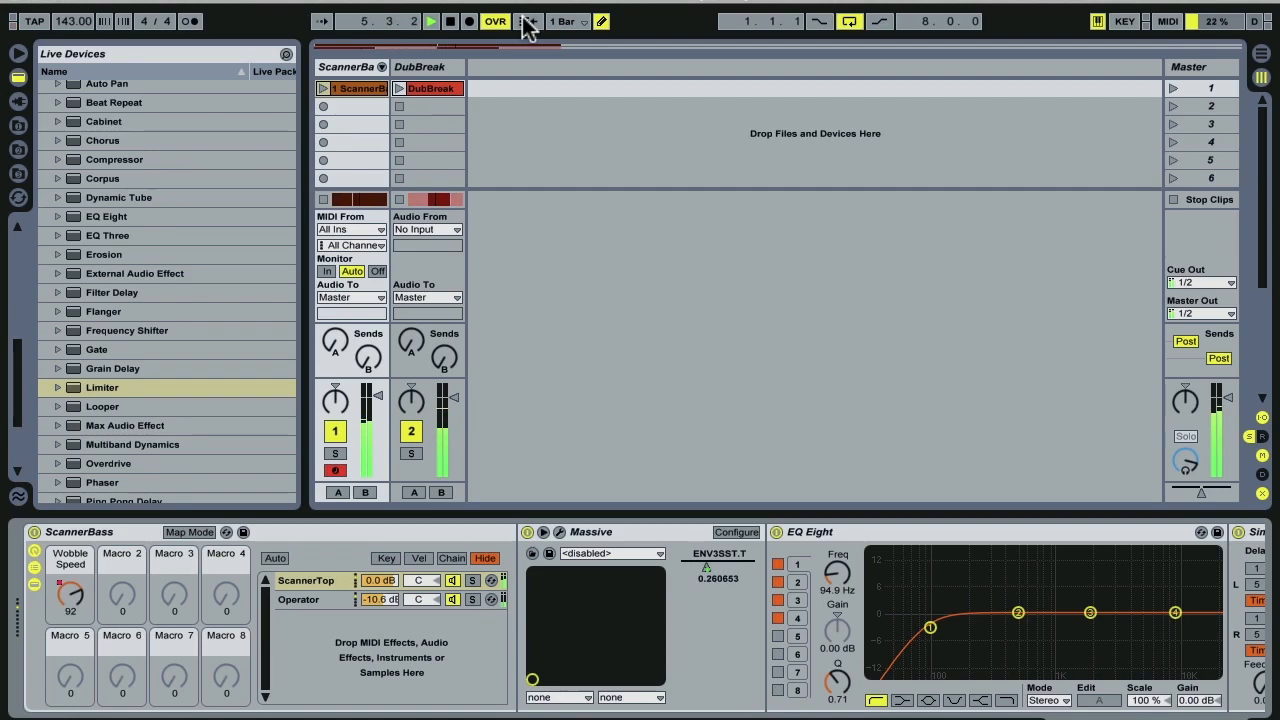
key("space")
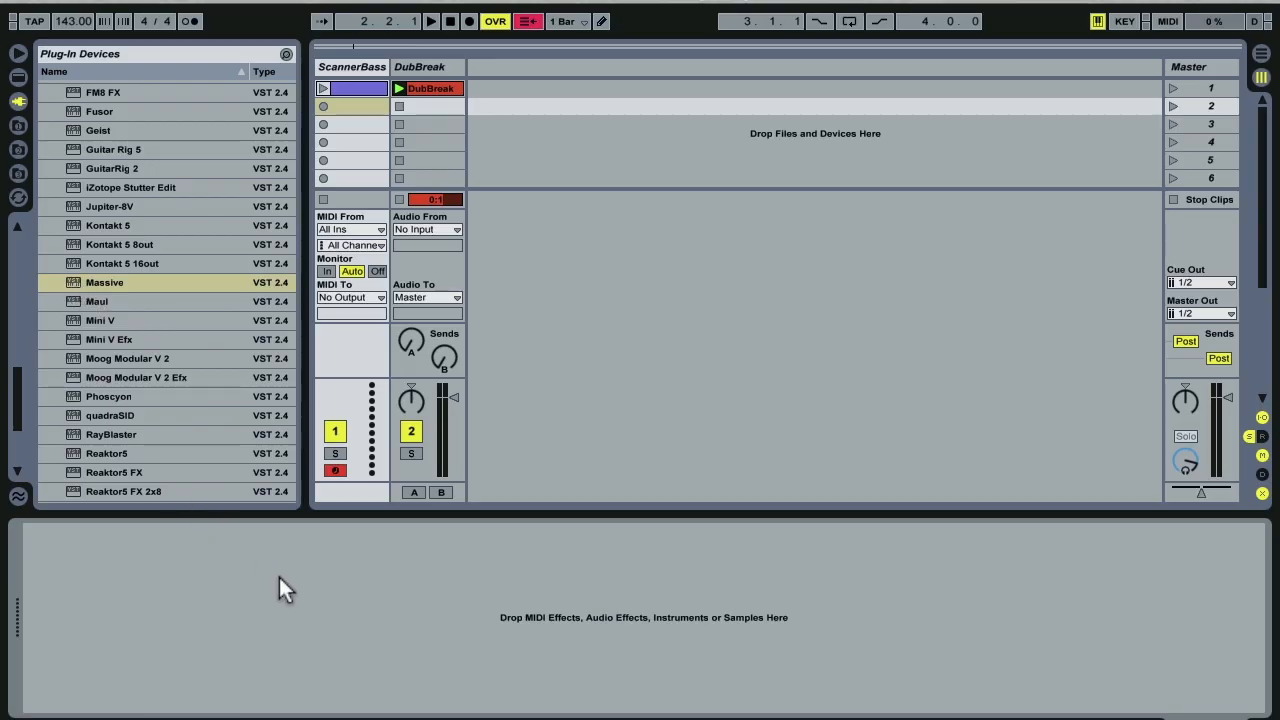
- Load the Massive VST plug-in onto the empty ScannerBass MIDI track
left_click_drag(75, 289, 150, 545)
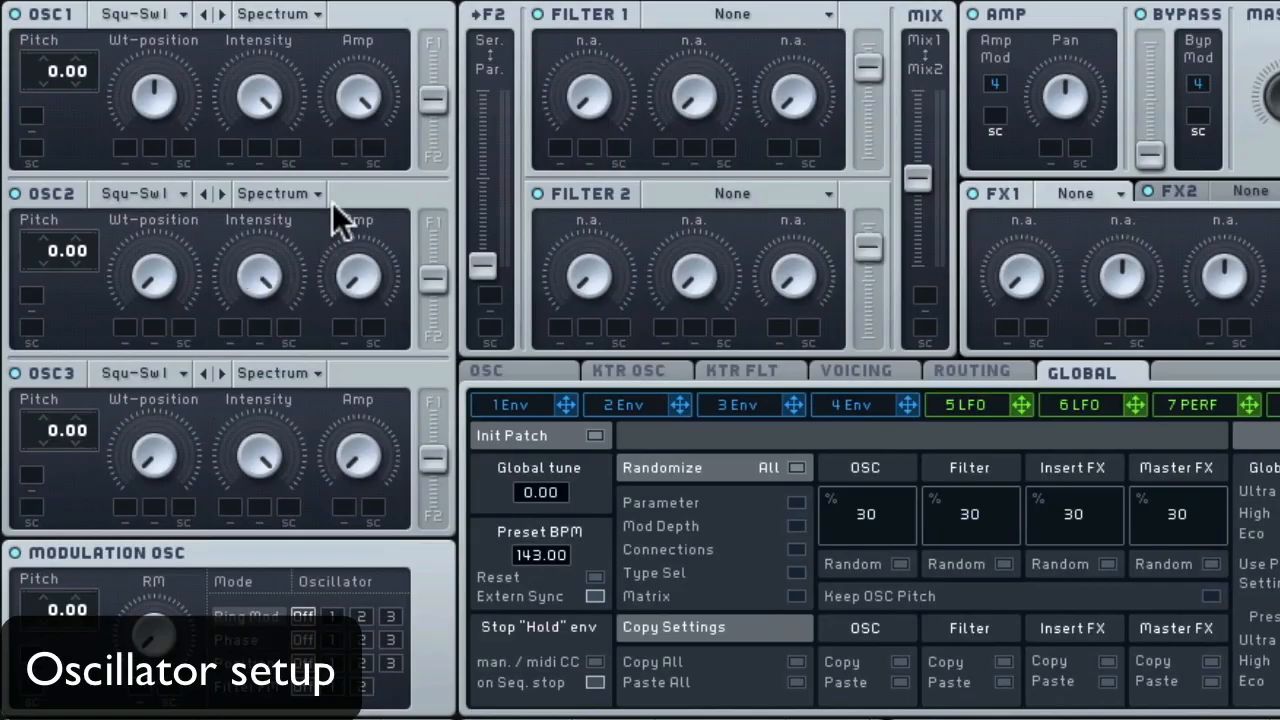
- Set oscillator 1 to the Scrap Yard wavetable in Bend + mode, with pitch -12.00 and a low wavetable position of about 20%
left_click(132, 15)
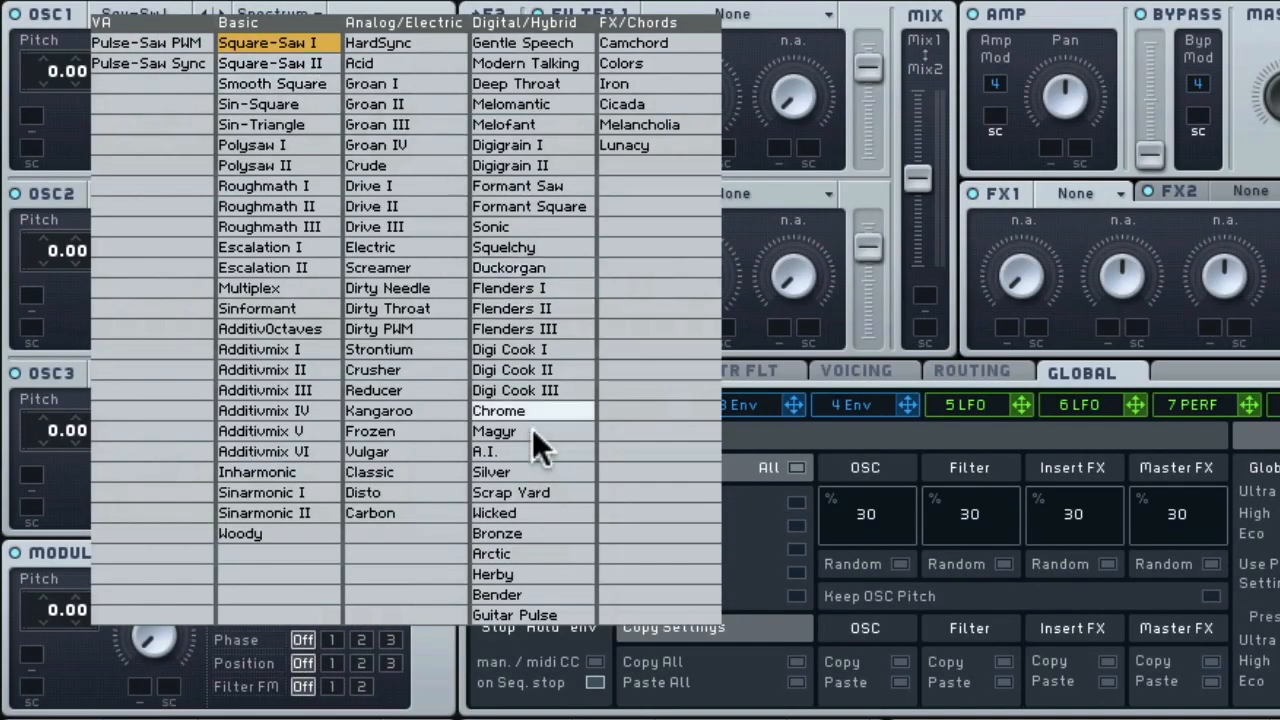
left_click(525, 492)
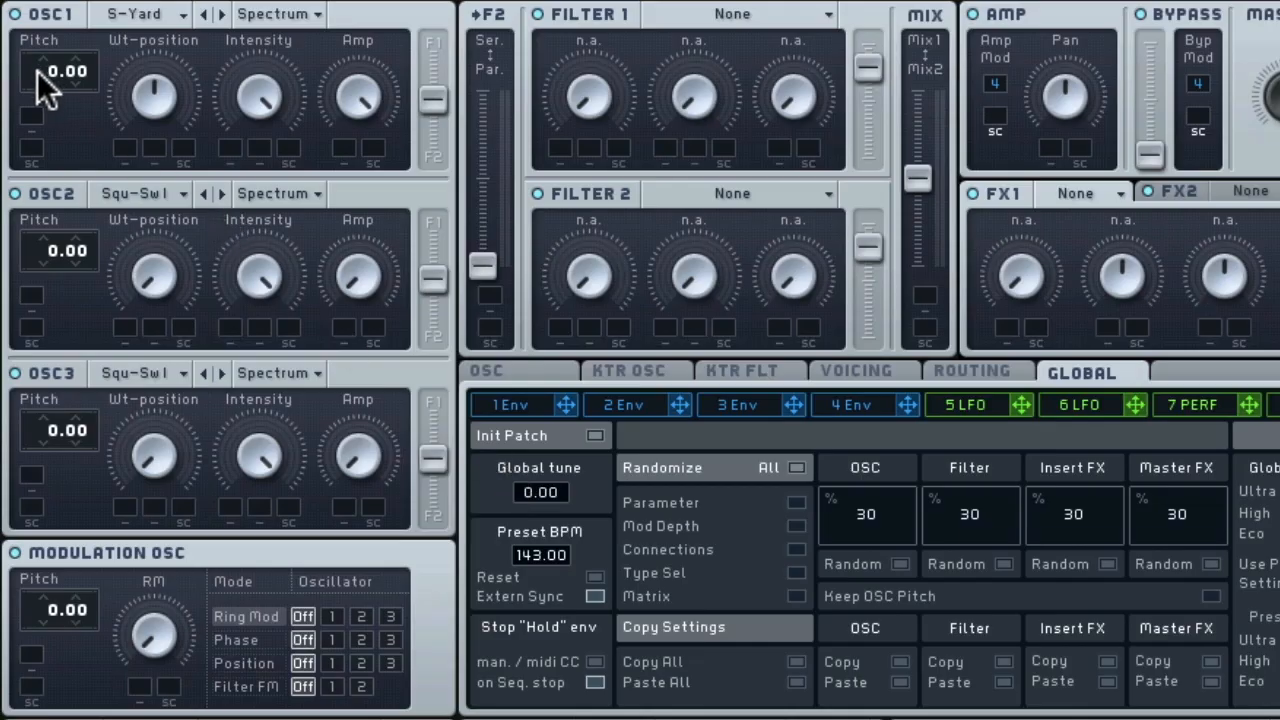
left_click_drag(37, 70, 42, 108)
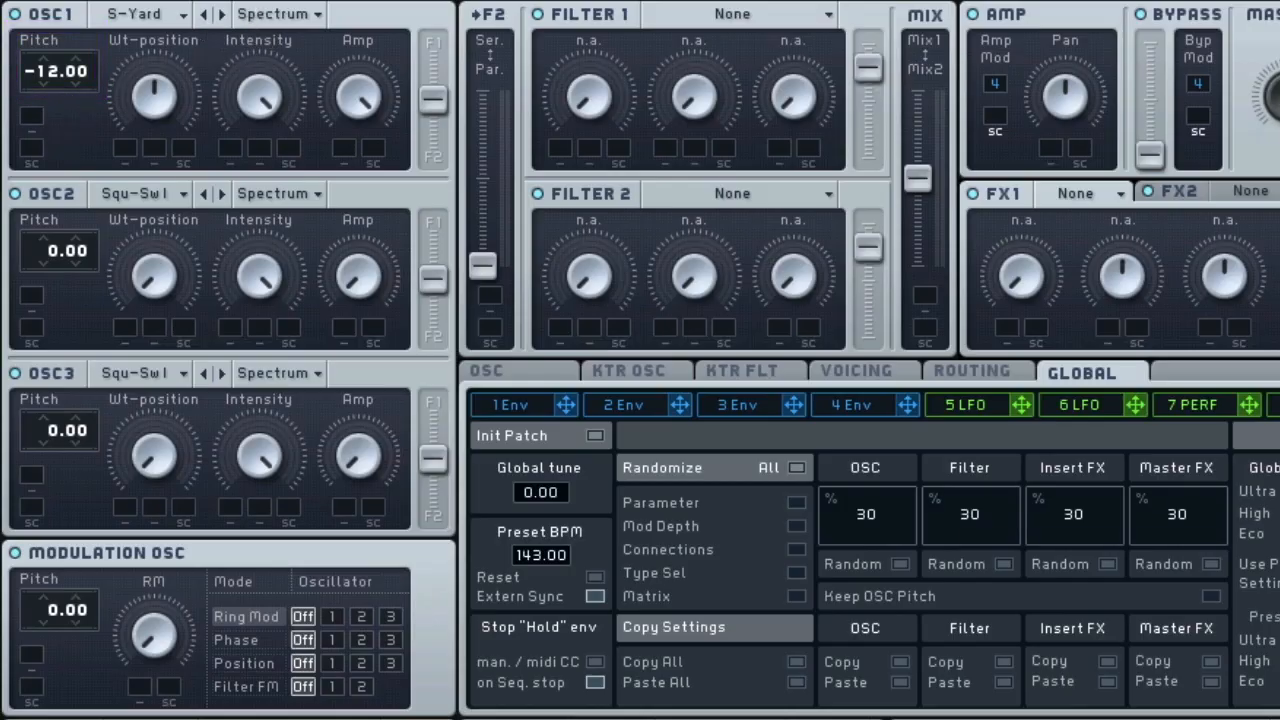
left_click(308, 30)
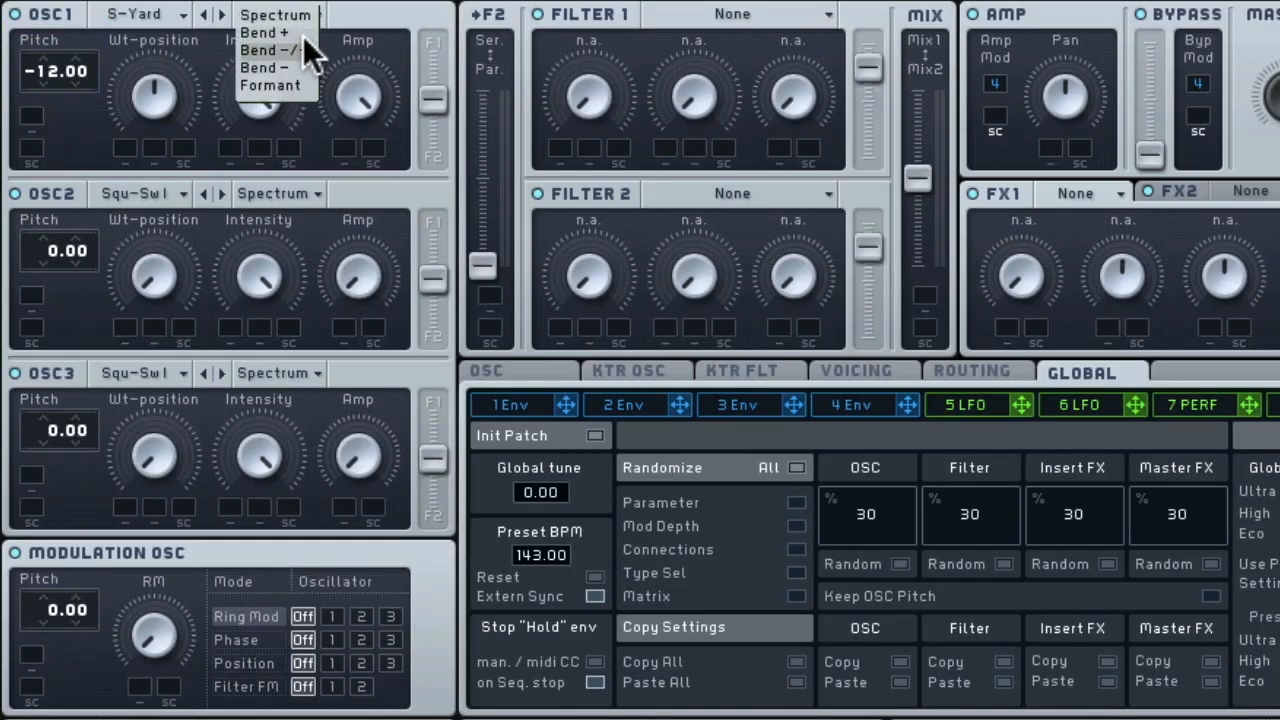
left_click(303, 35)
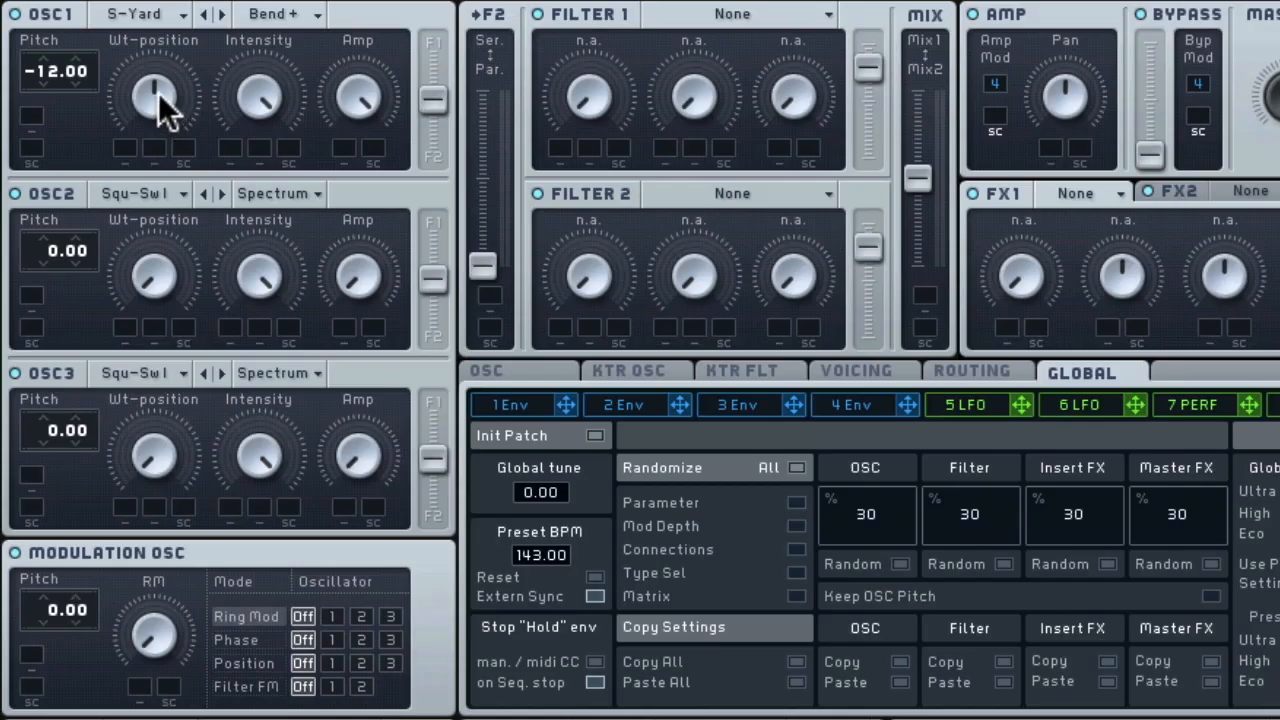
left_click_drag(158, 92, 162, 135)
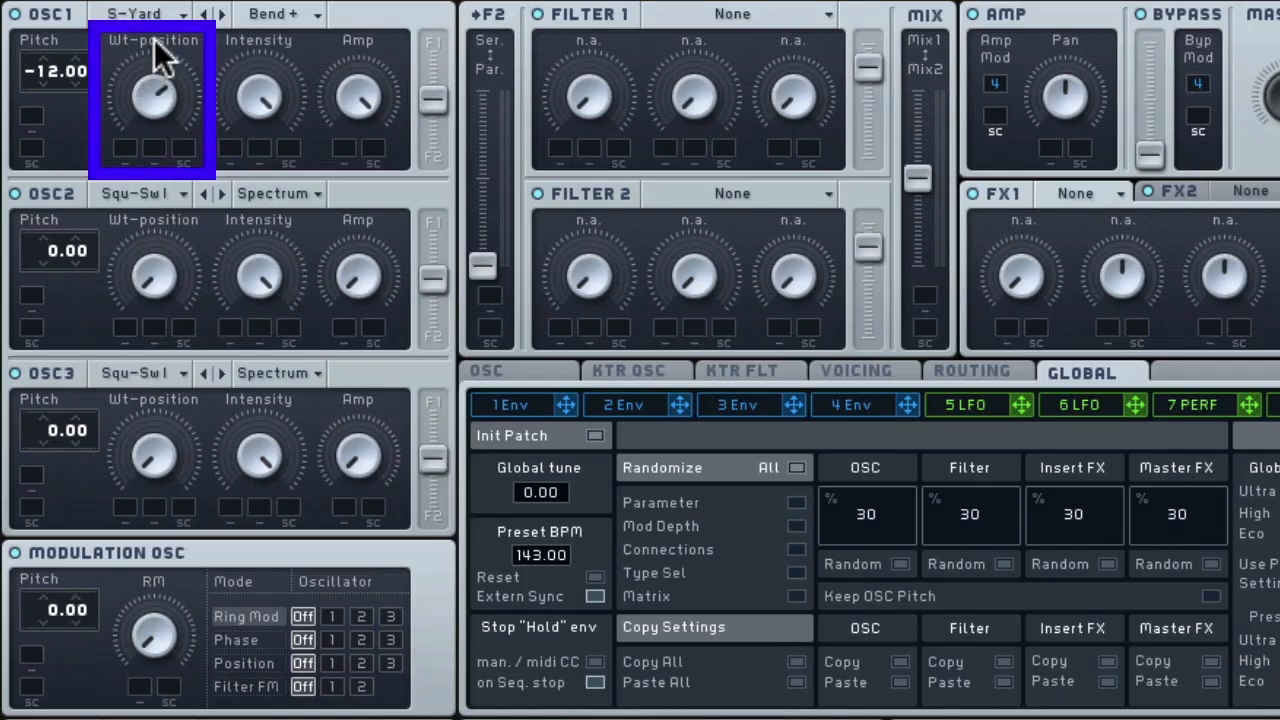
left_click_drag(154, 42, 166, 150)
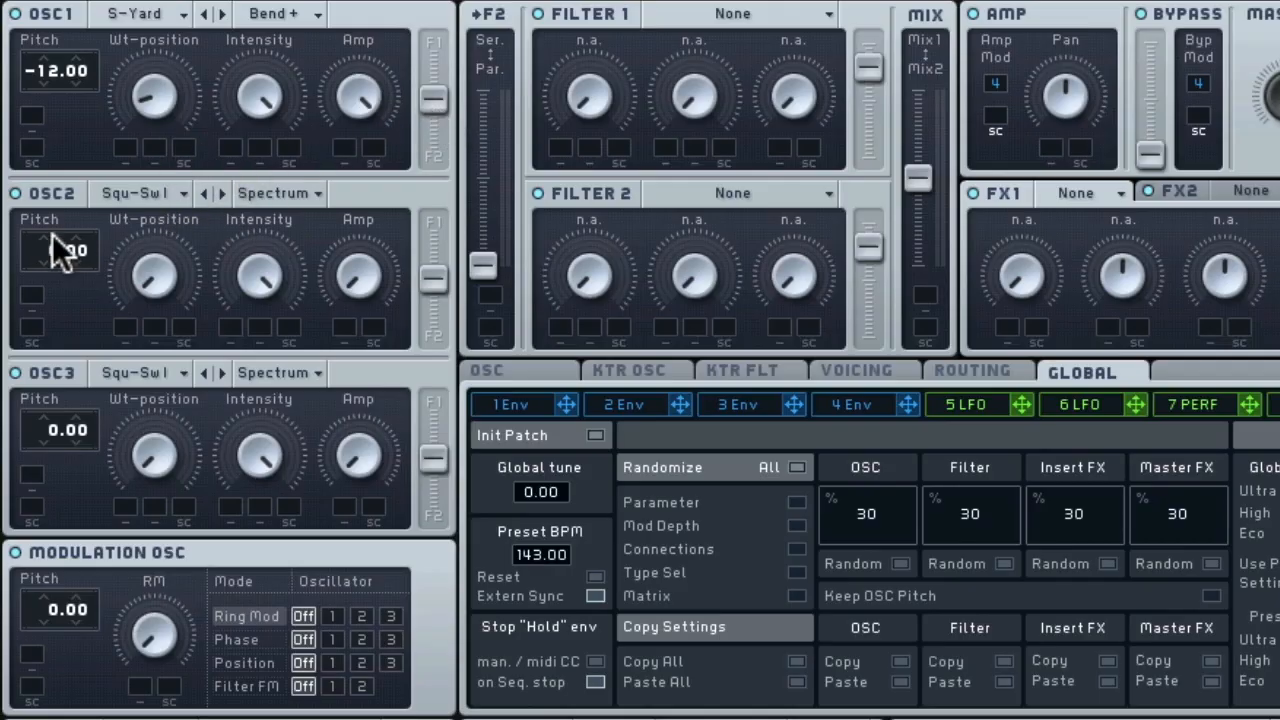
- Set oscillator 2 to Gentle Speech with pitch 12.00, full amp, intensity slightly above halfway and wavetable position at about one third
left_click(140, 190)
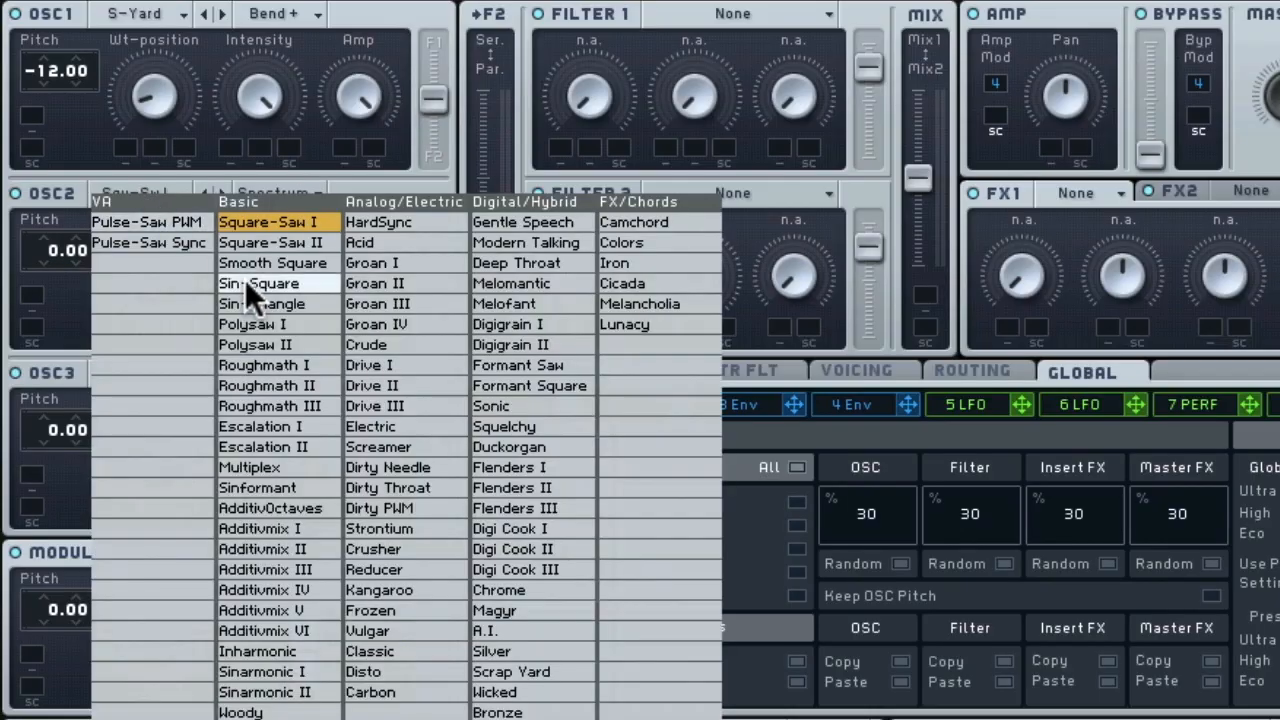
left_click(491, 222)
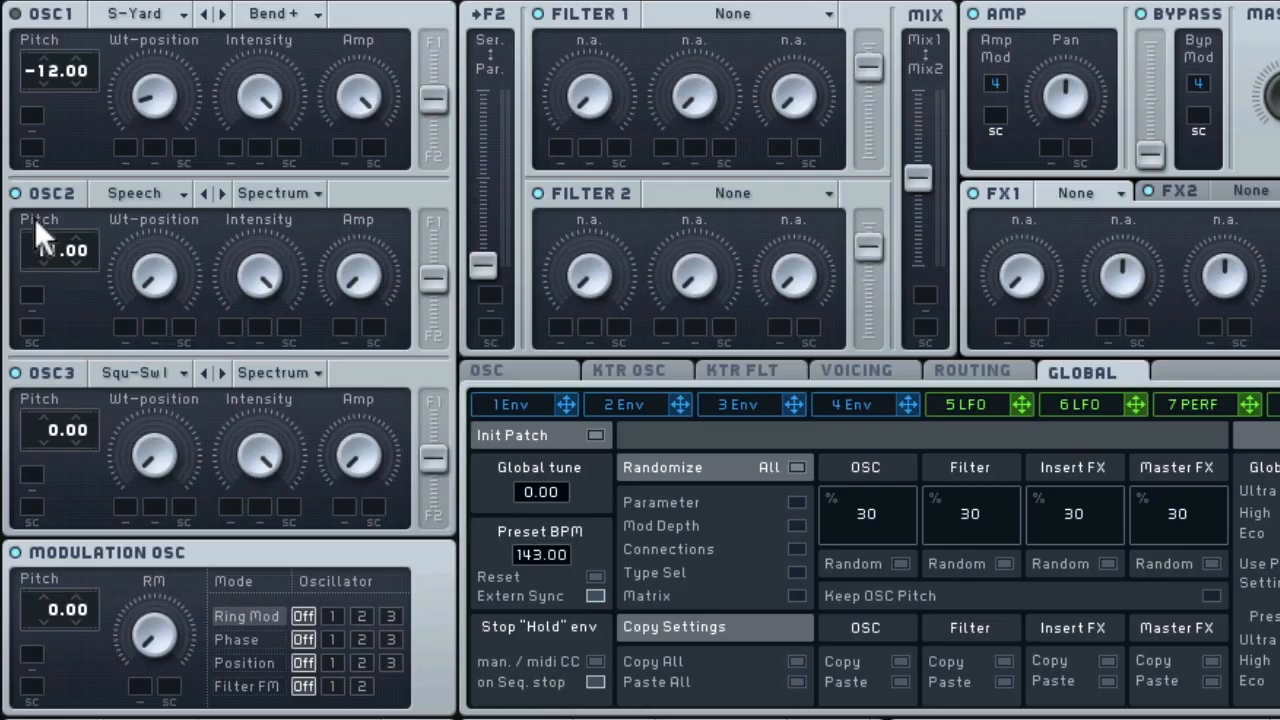
left_click_drag(34, 215, 34, 212)
left_click_drag(154, 283, 154, 225)
left_click_drag(354, 285, 299, 4)
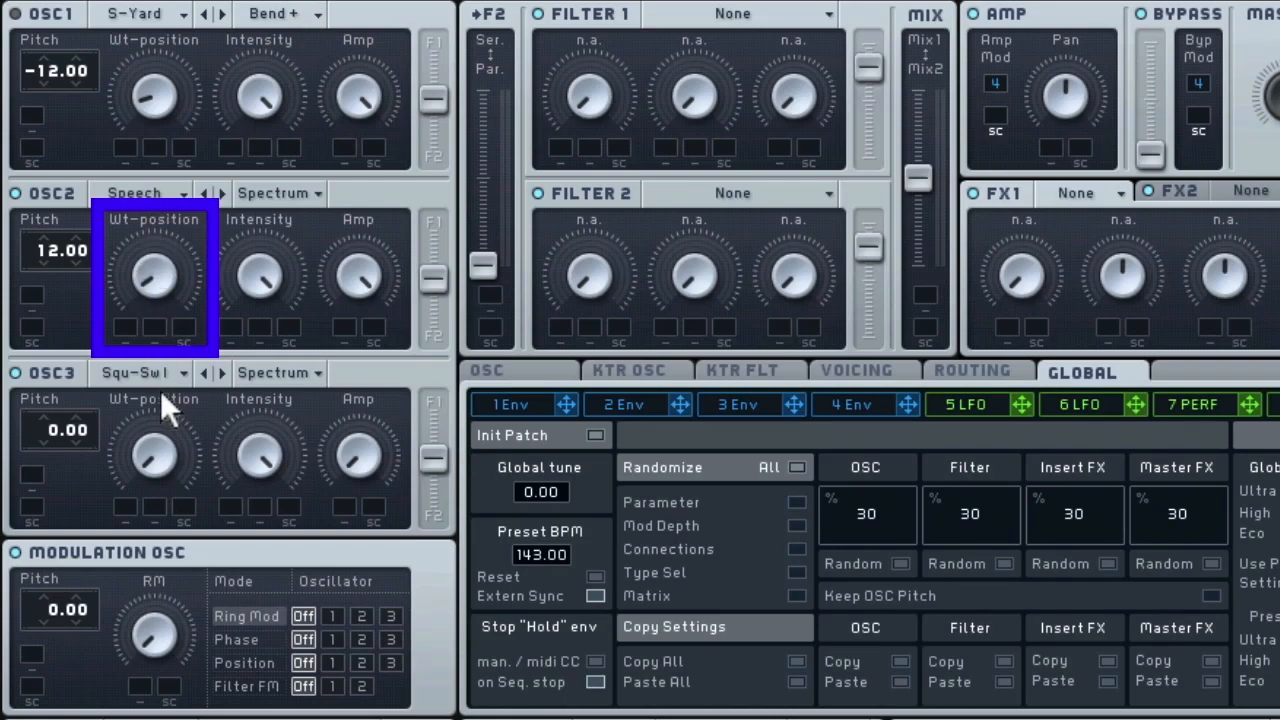
left_click_drag(259, 276, 259, 342)
left_click_drag(160, 270, 156, 184)
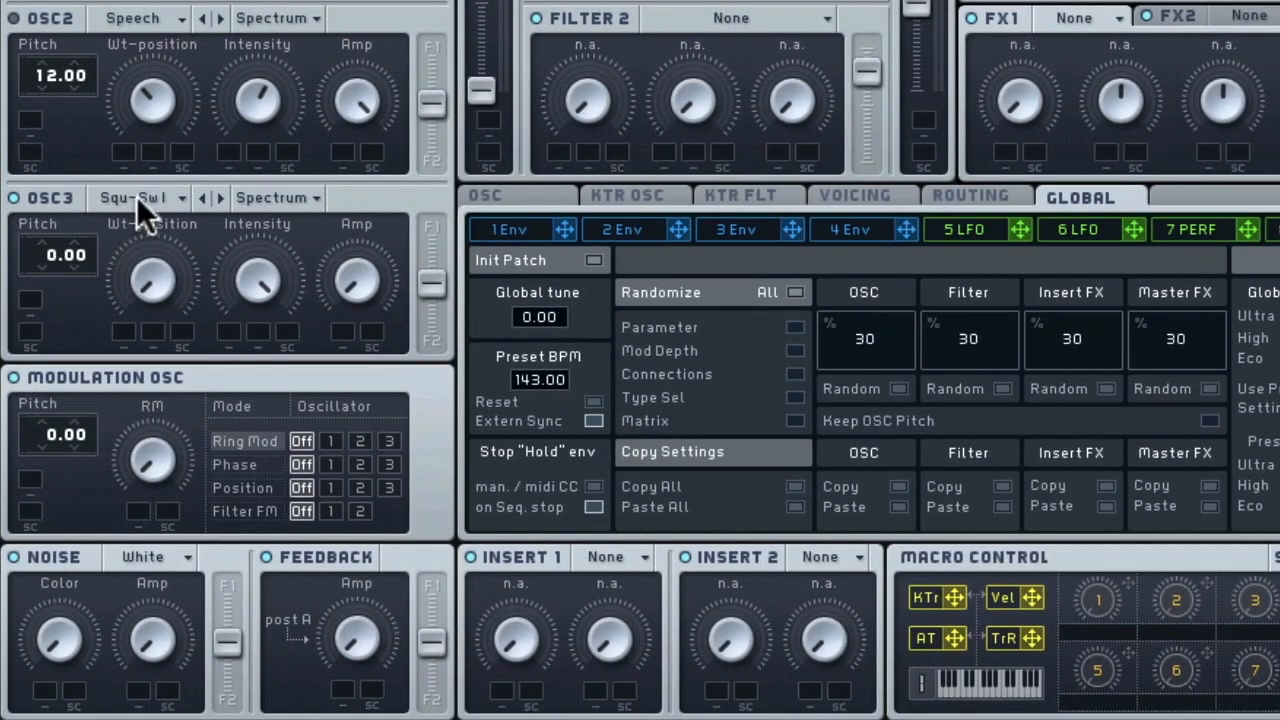
- Set oscillator 3 to the Scrap Yard wavetable in Formant mode, with pitch -24.00 and wavetable position raised to about one third
left_click(139, 200)
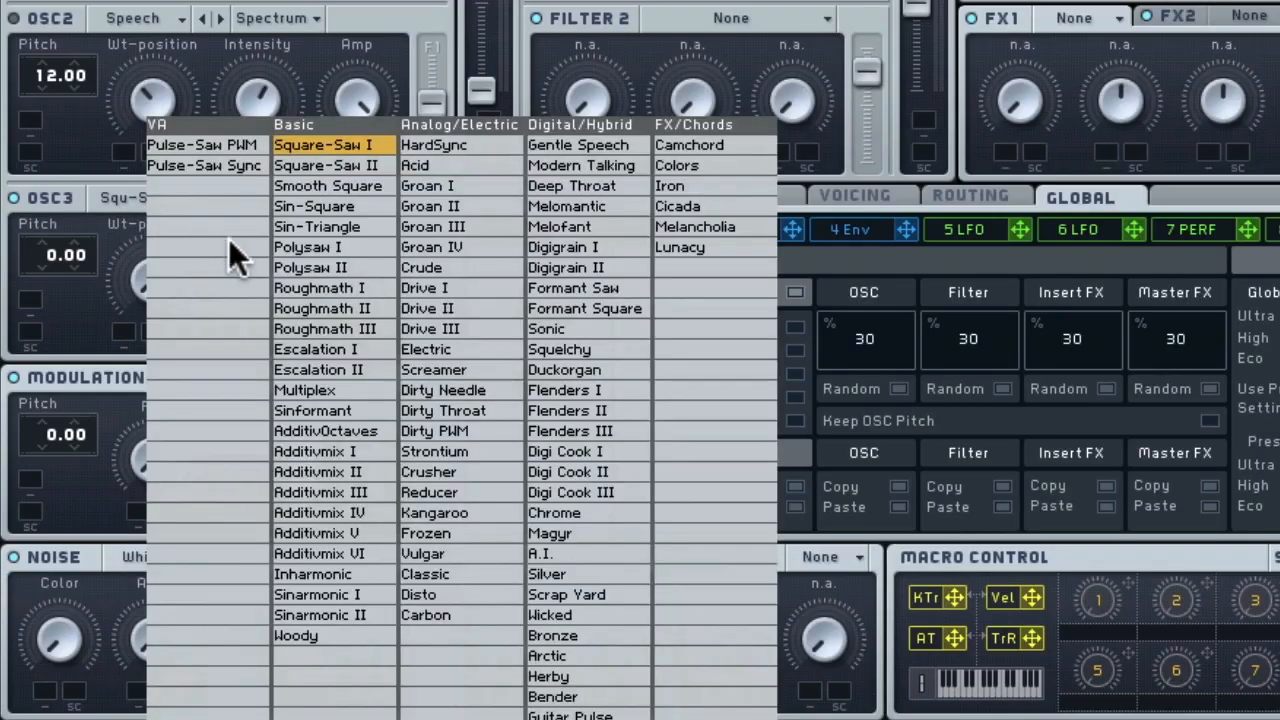
left_click(614, 594)
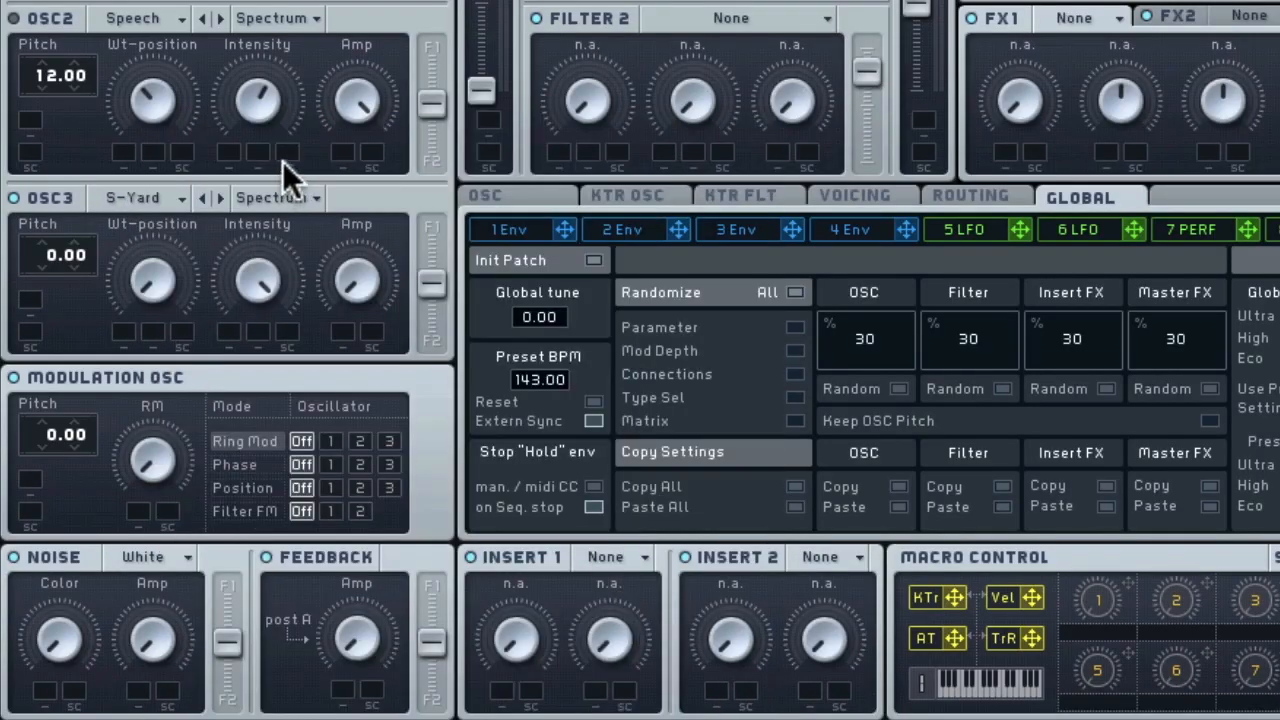
left_click(297, 202)
left_click(275, 268)
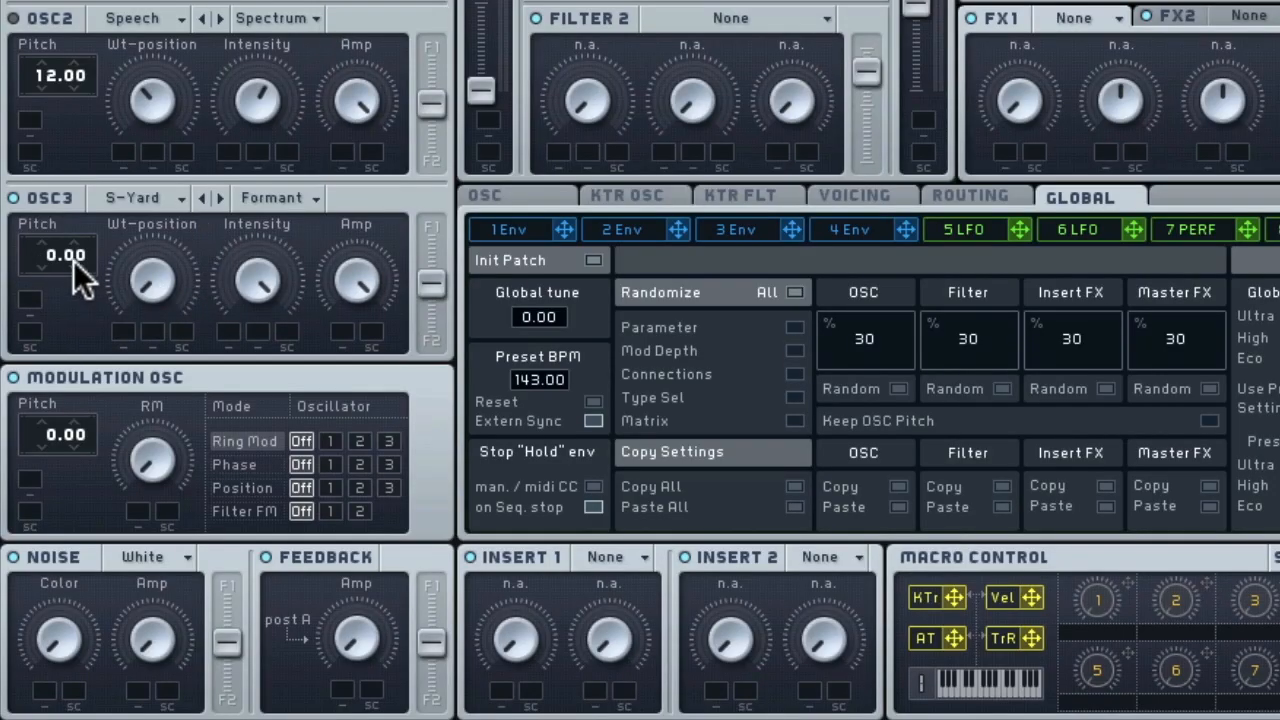
left_click_drag(39, 309, 40, 323)
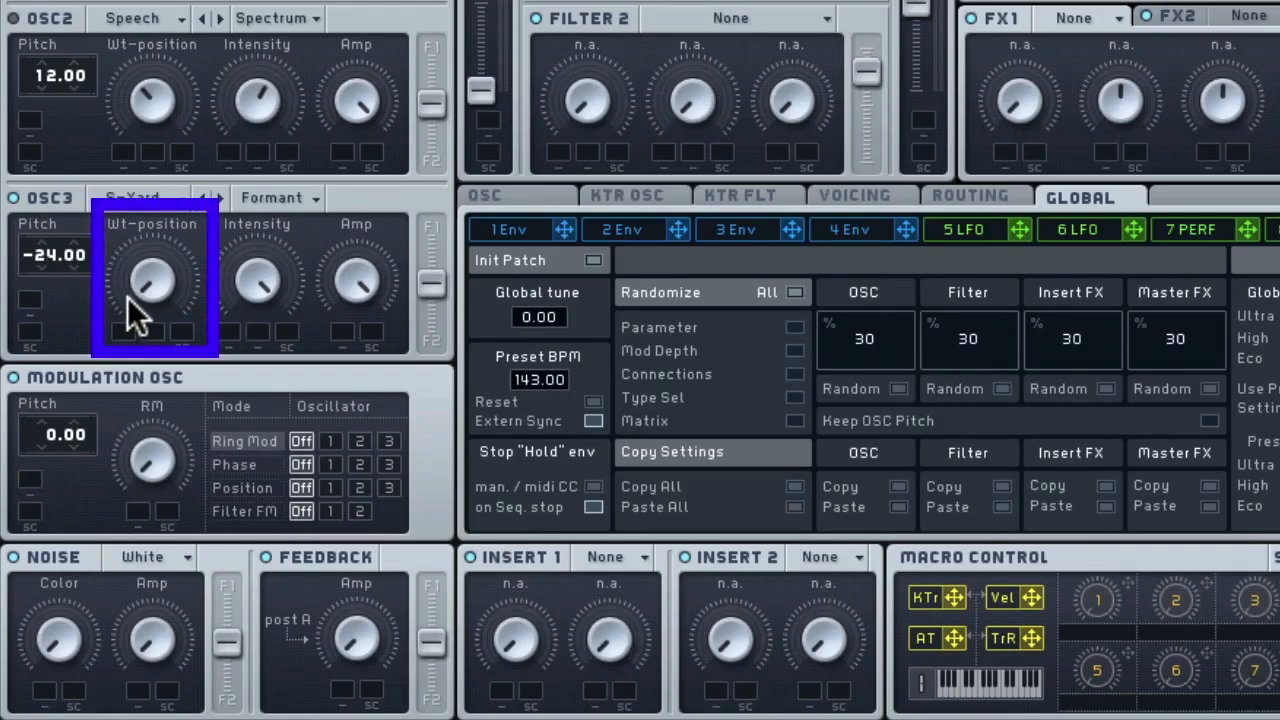
left_click_drag(157, 256, 155, 209)
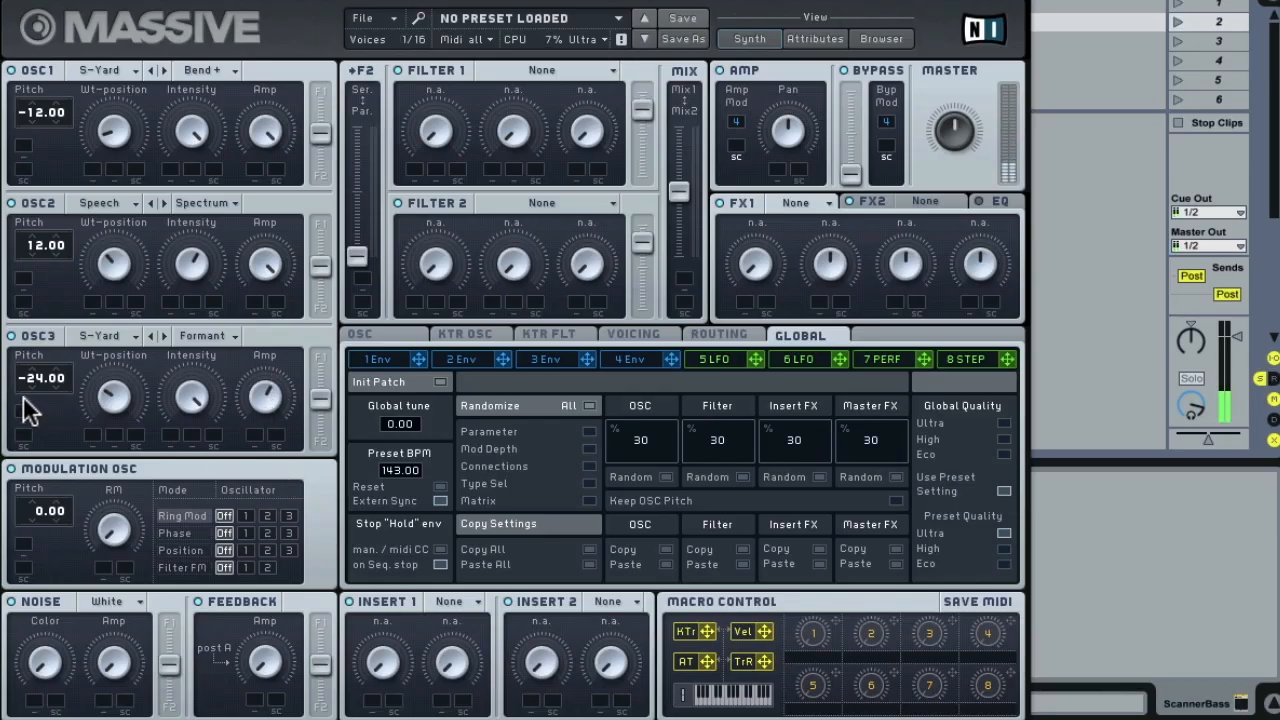
- Set oscillator 3's pitch to -12.00 and lower oscillator 1's intensity to about 70%
left_click_drag(36, 376, 35, 361)
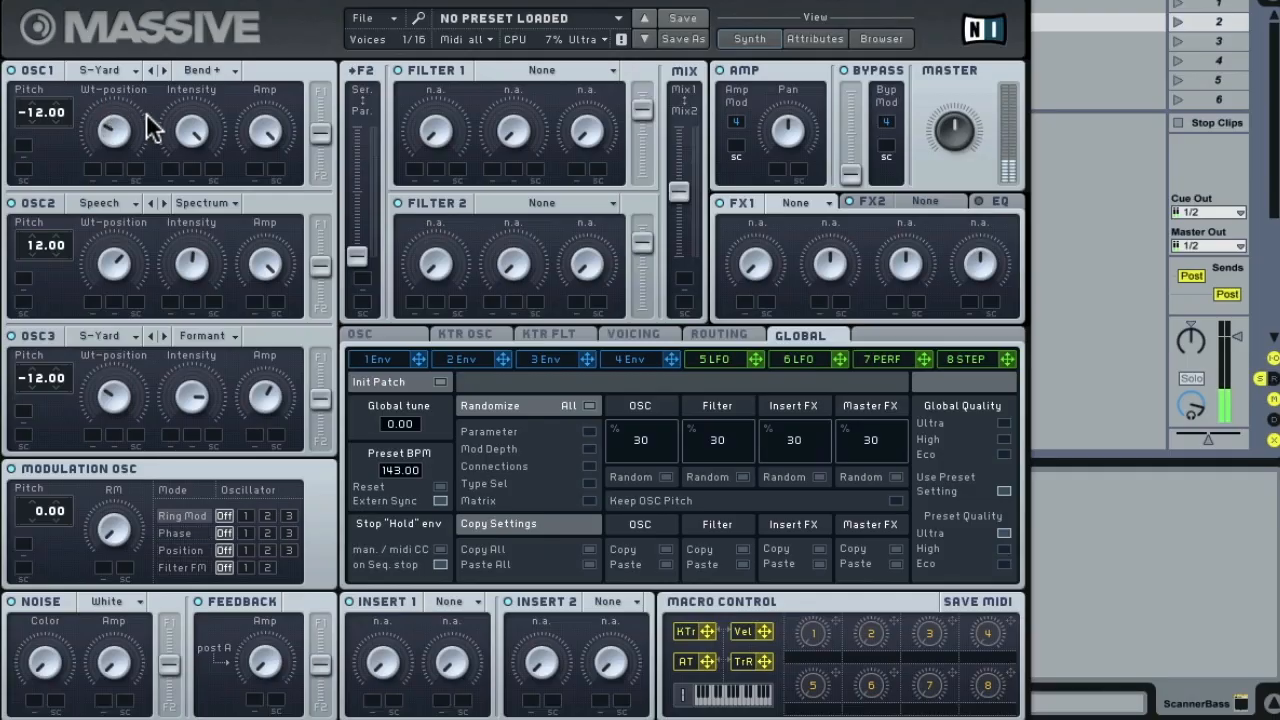
left_click_drag(194, 137, 191, 183)
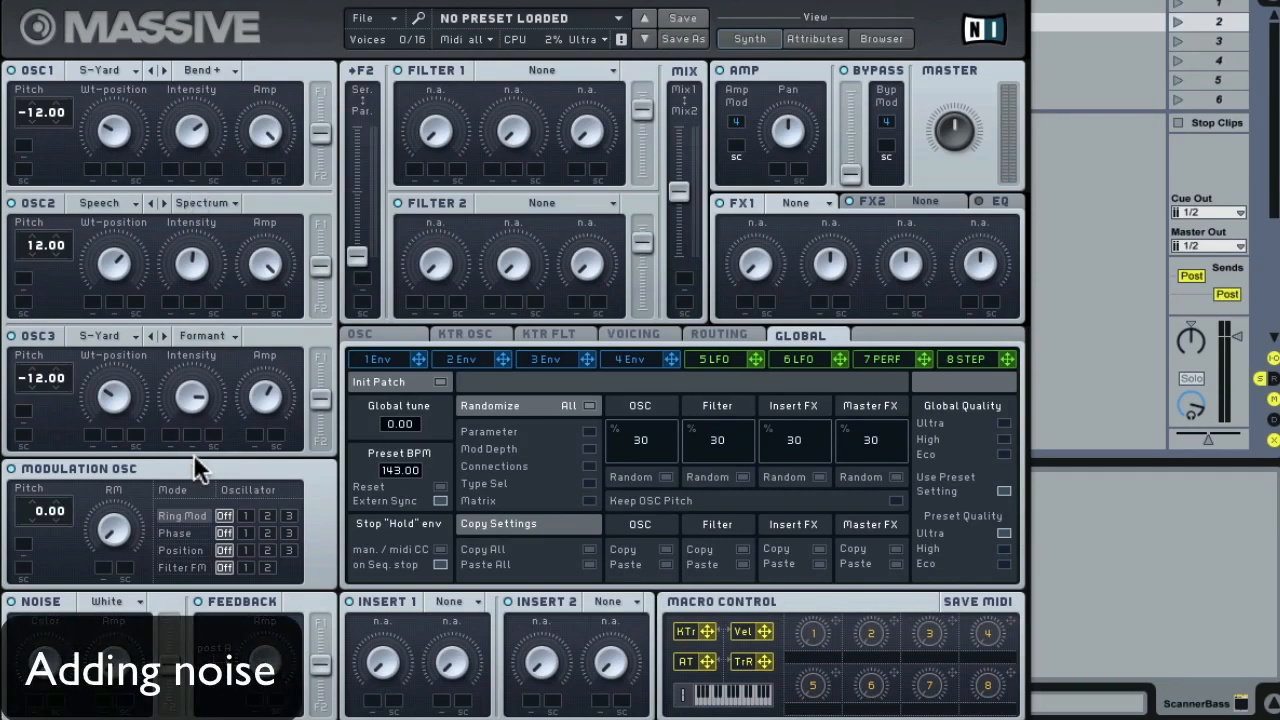
- Set the noise generator to Metal with color at maximum and amp raised to about one third
left_click(108, 598)
left_click(124, 623)
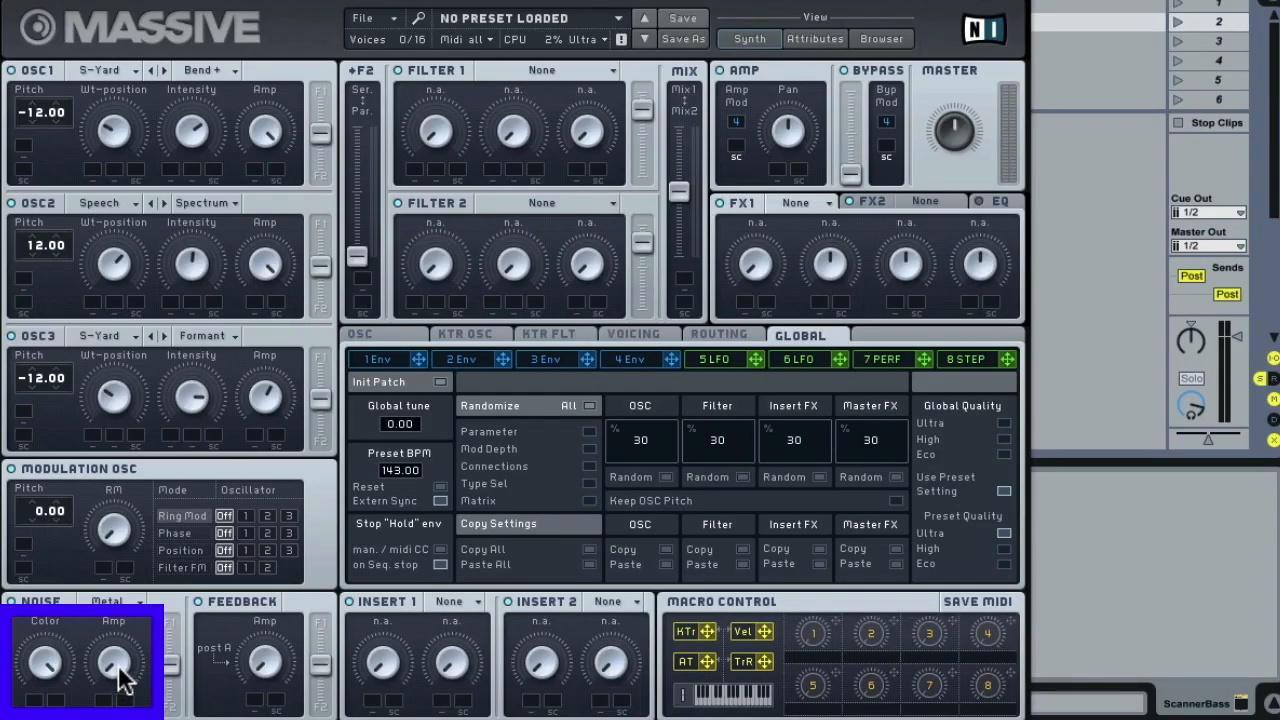
left_click_drag(118, 668, 112, 602)
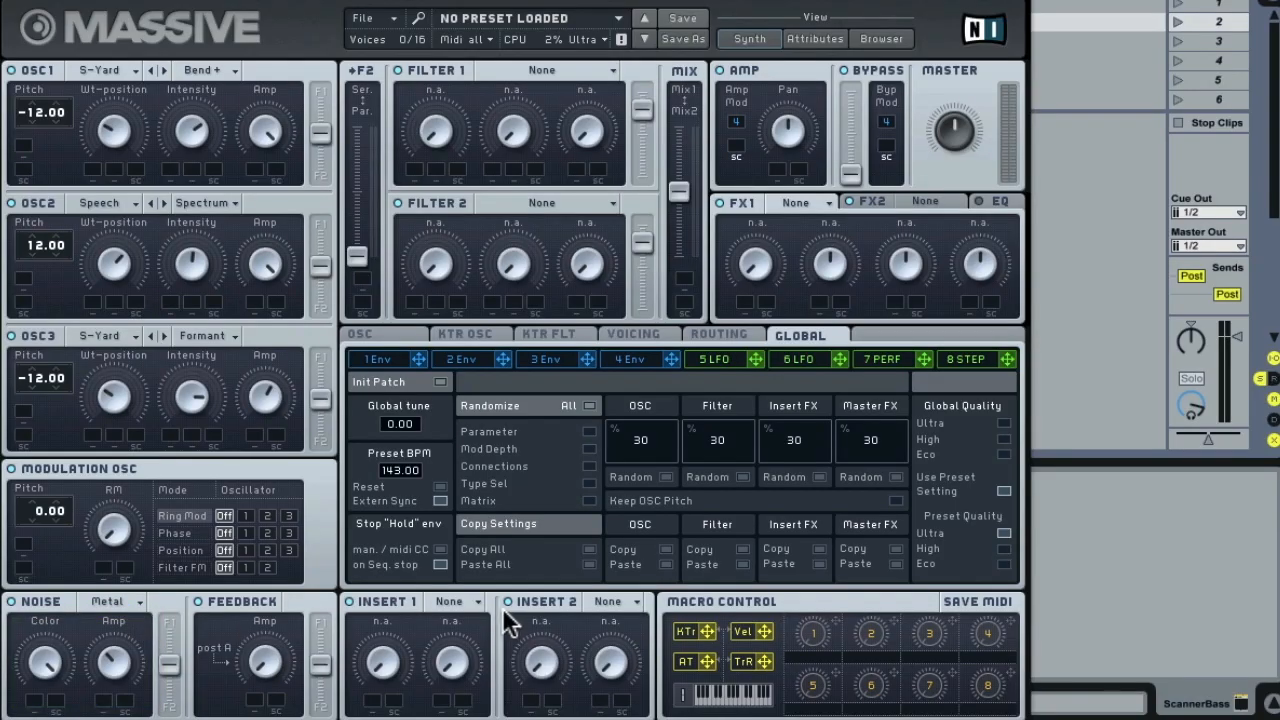
- Set the voicing to Monophon with Unisono 4 and the Legato Triller trigger
left_click(626, 334)
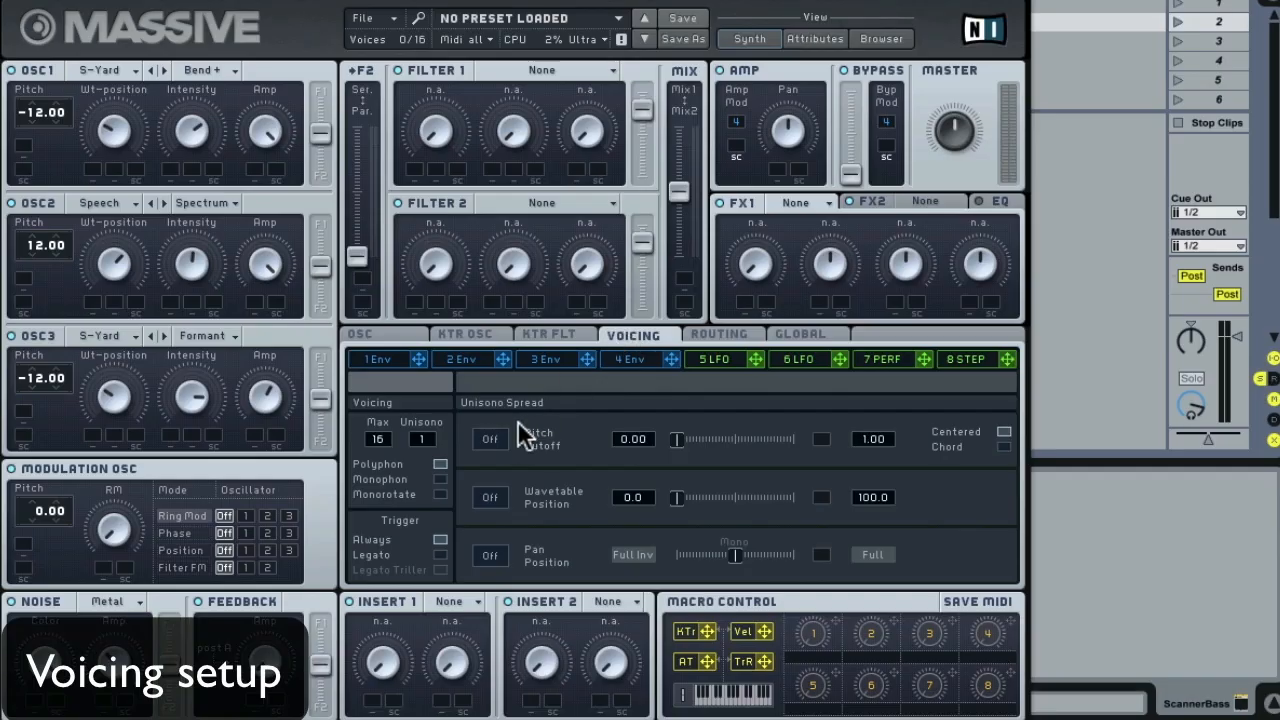
left_click(440, 480)
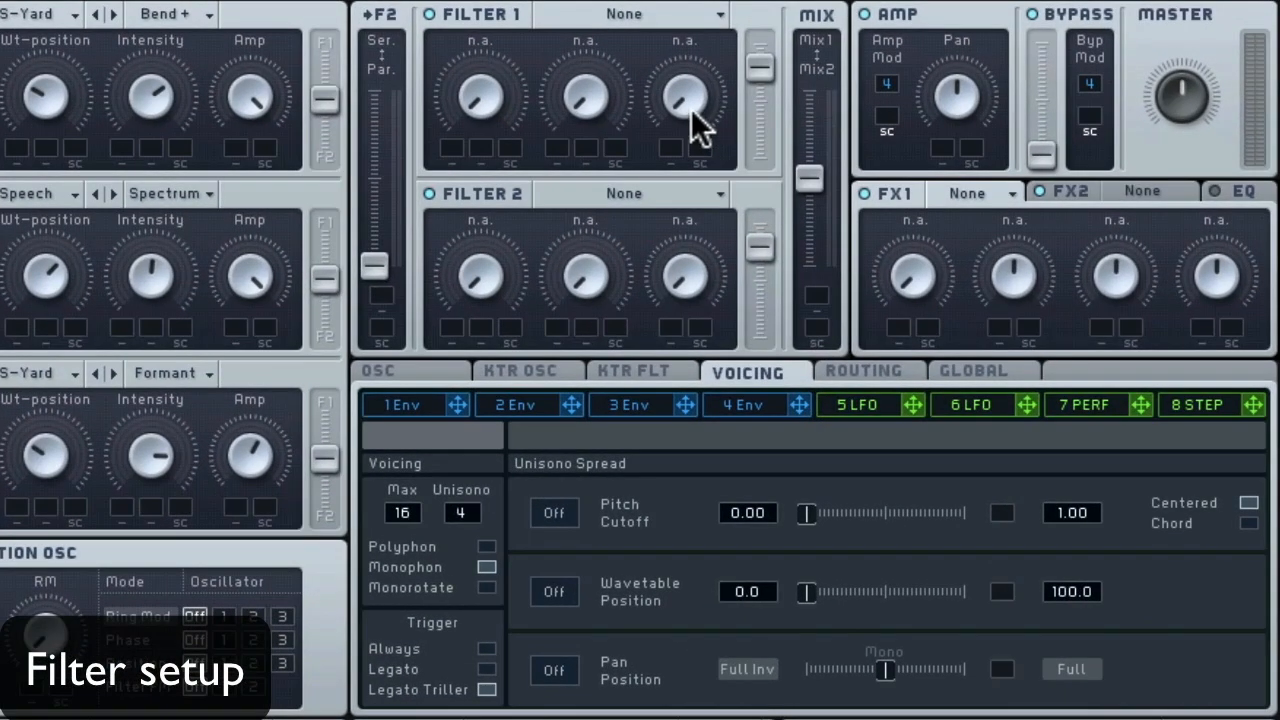
- Set Filter 1 to Bandreject with cutoff at about halfway, bandwidth at about one quarter and resonance at about one third
left_click(588, 48)
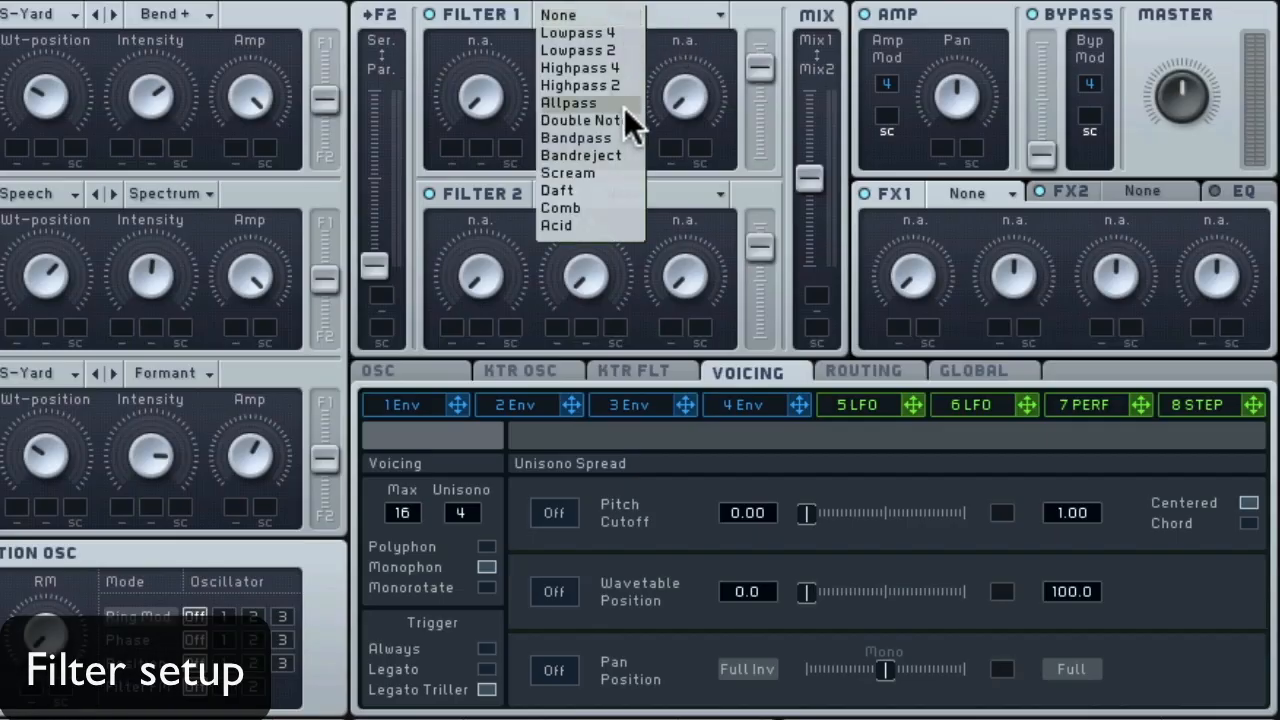
left_click(609, 155)
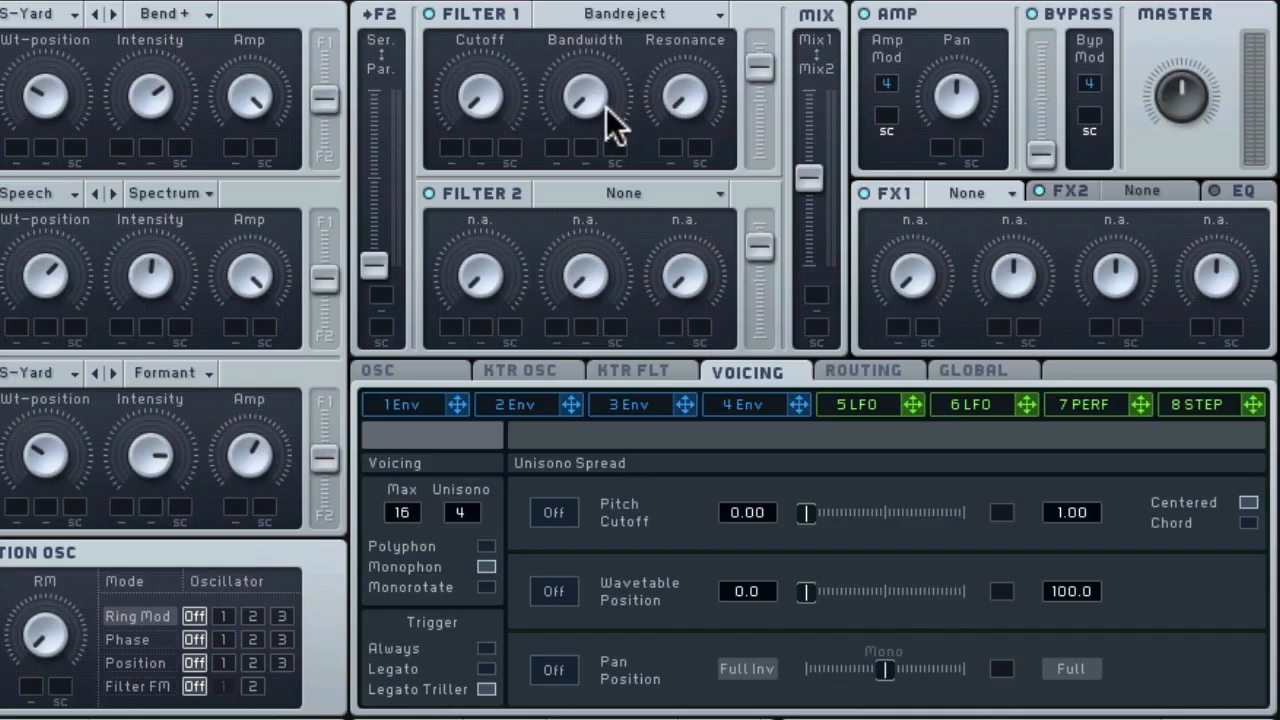
left_click_drag(475, 85, 475, 2)
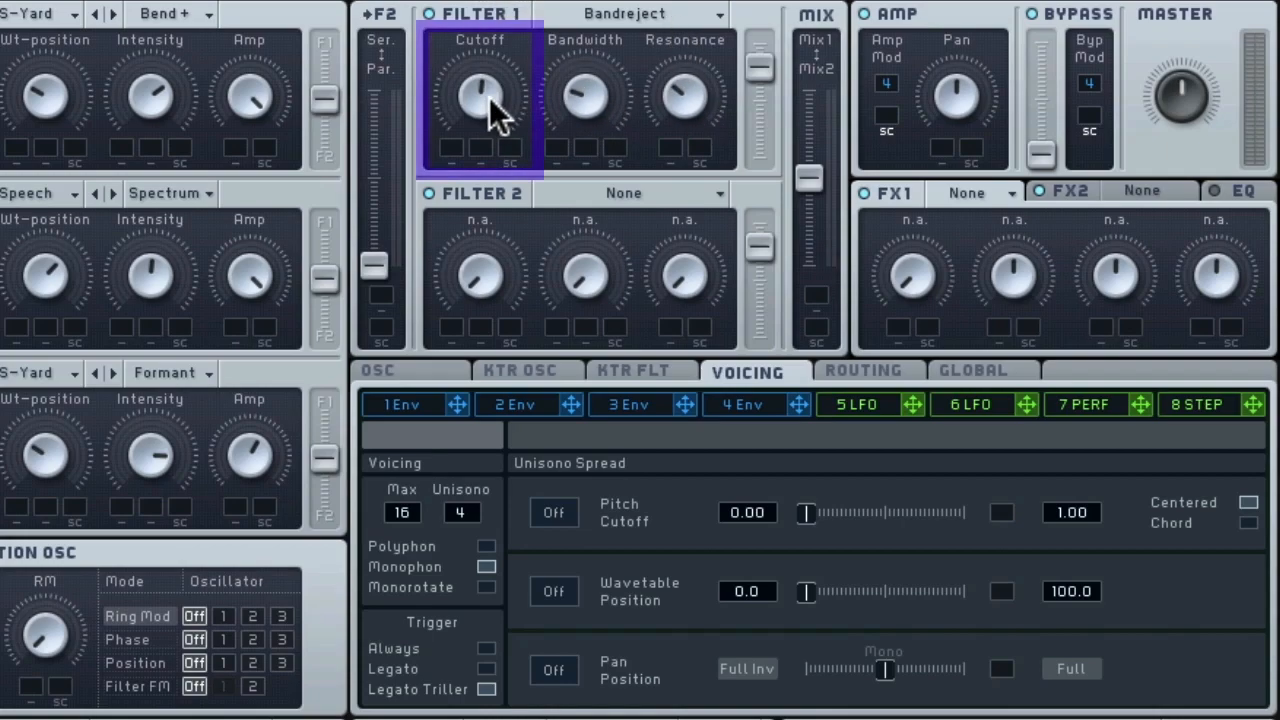
mouse_move(486, 93)
left_mouse_down()
mouse_move(499, 192)
mouse_move(492, 0)
mouse_move(514, 248)
mouse_move(496, 0)
mouse_move(498, 147)
mouse_move(507, 105)
left_mouse_up()
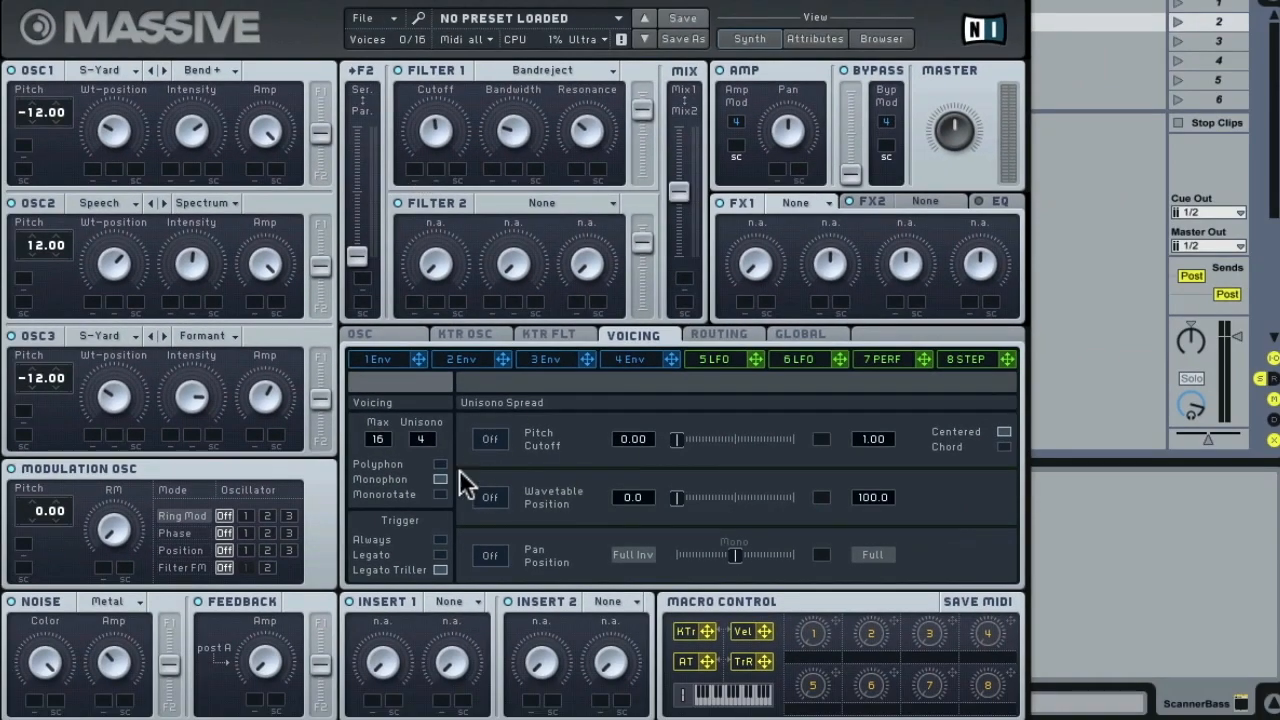
- Put a Hardclipper on Insert 1, routed directly after Filter 1, and move the filter mix fully to Mix1
left_click(457, 605)
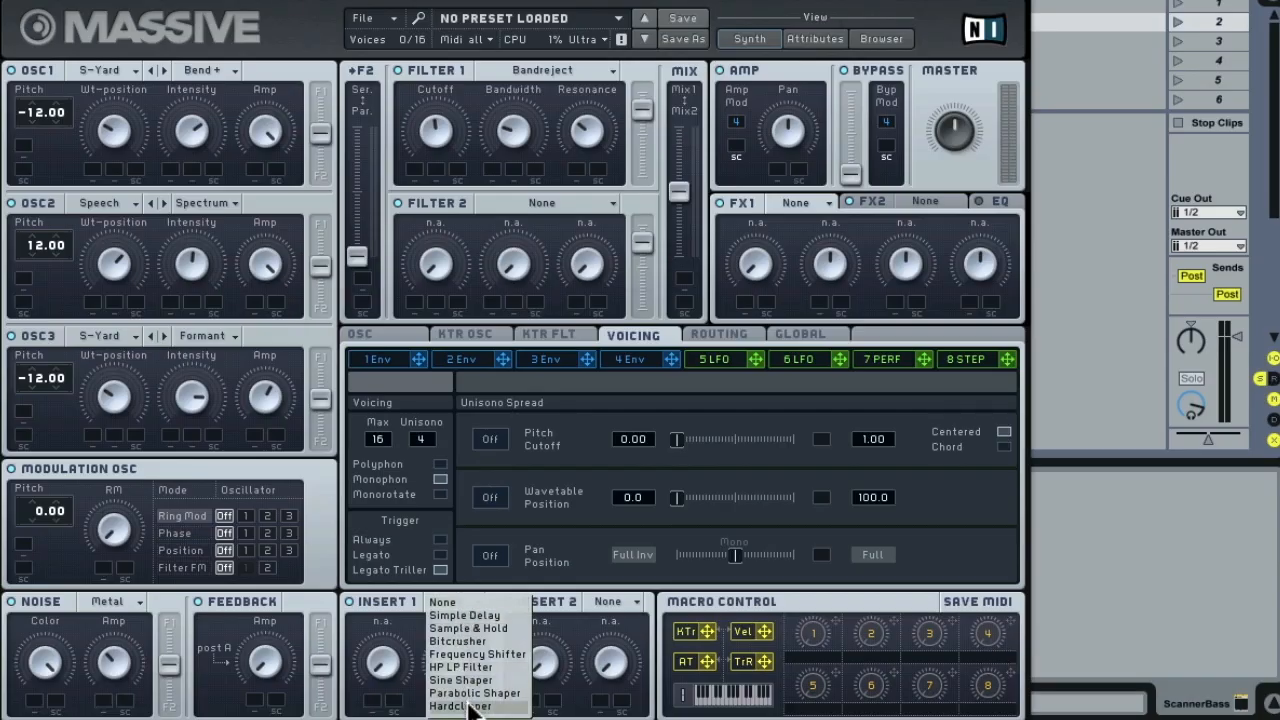
left_click(460, 705)
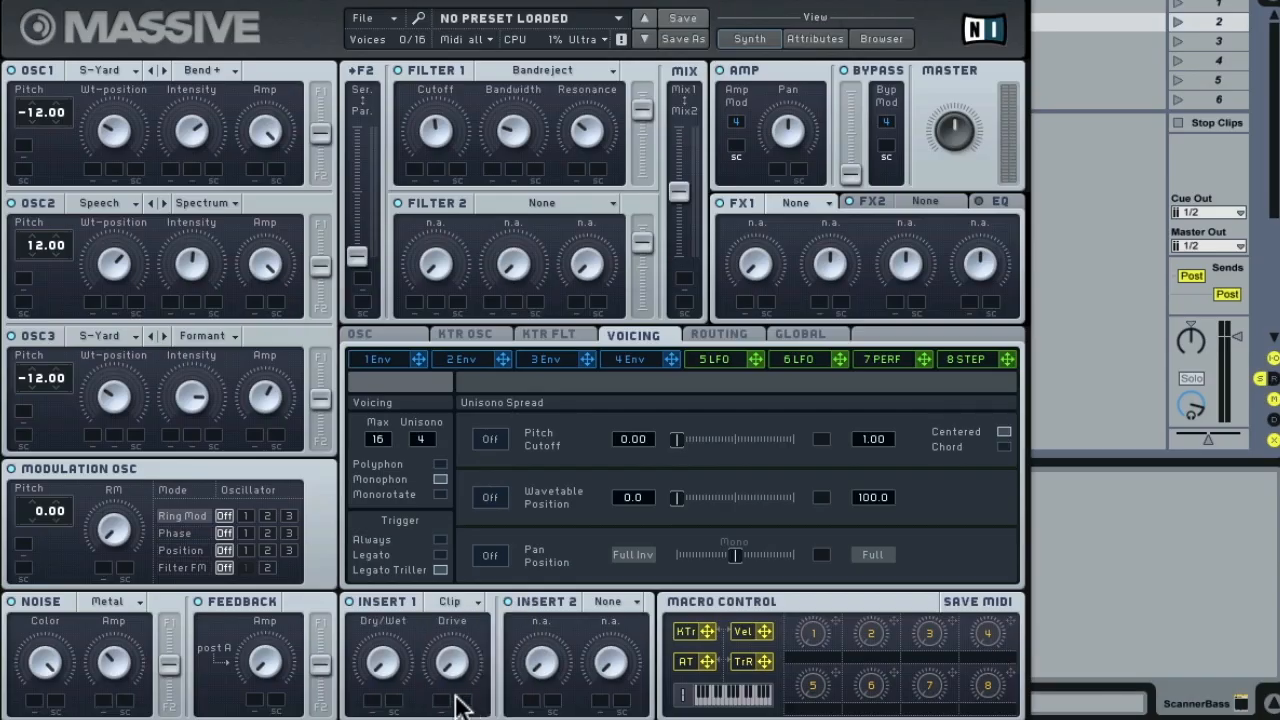
left_click(710, 333)
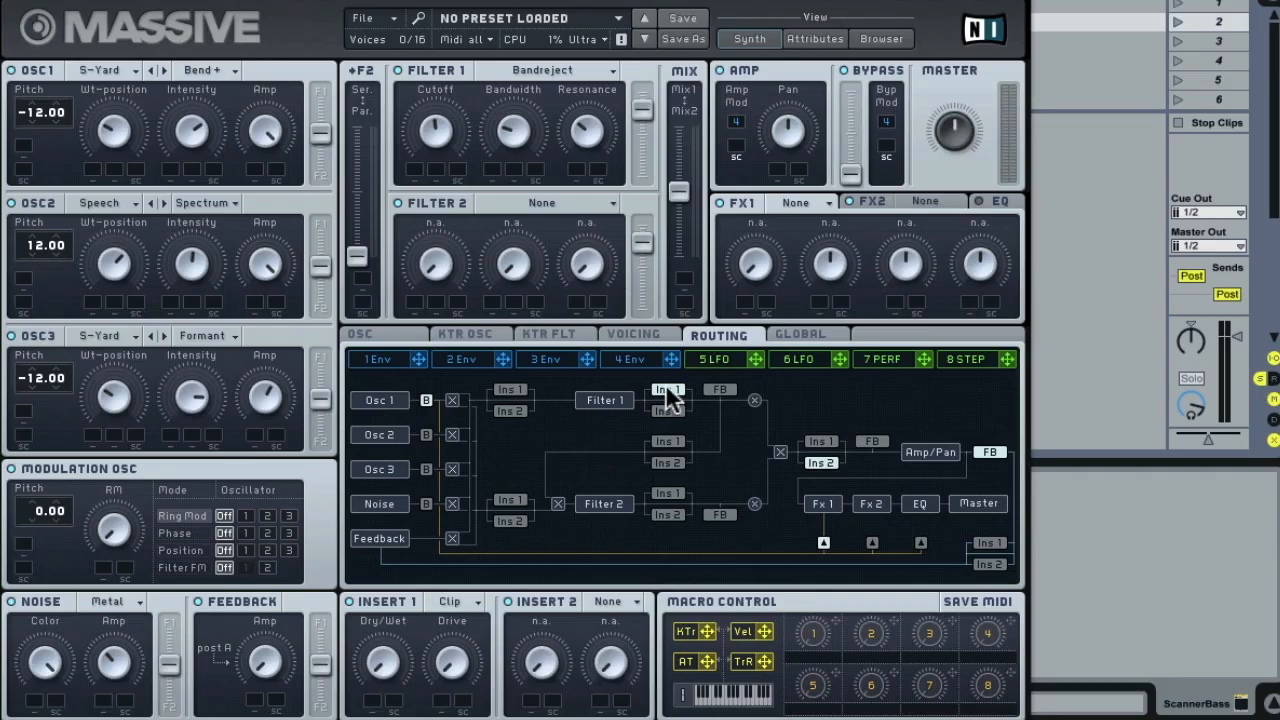
left_click_drag(679, 190, 671, 114)
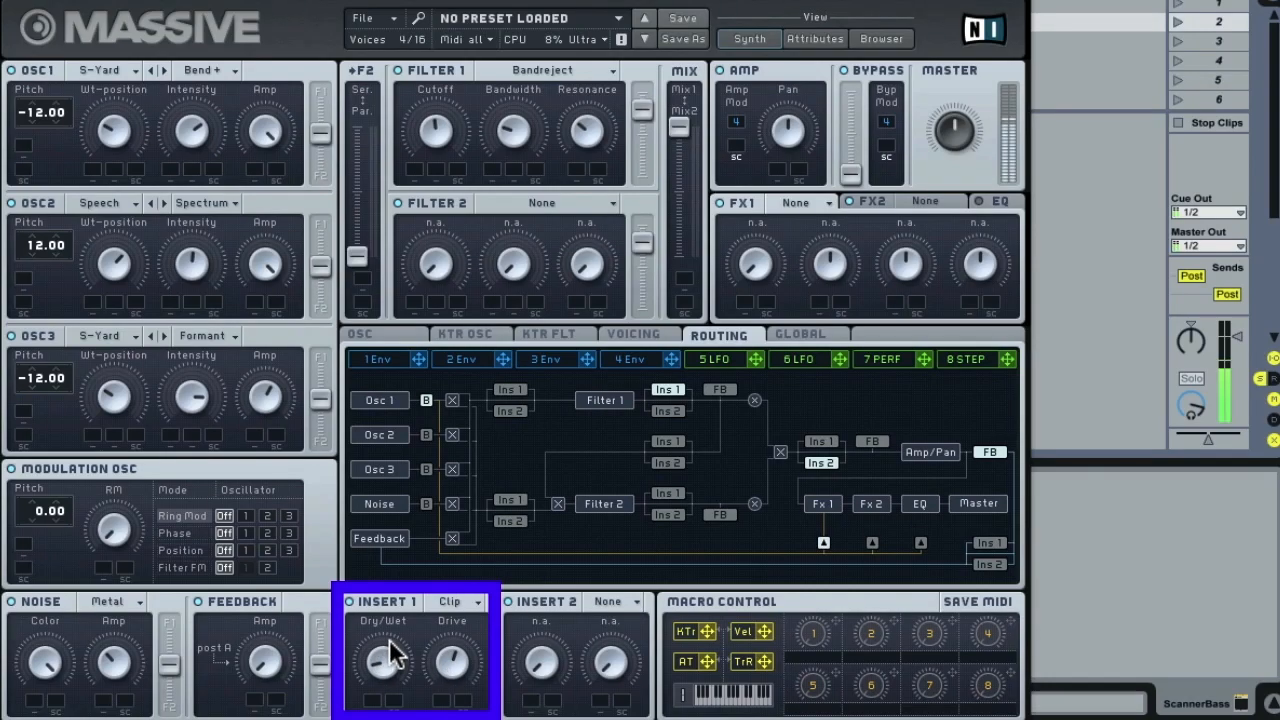
- Raise Insert 1's dry/wet to about one third and shape Envelope 4 with minimum attack and full decay level
mouse_move(389, 640)
left_mouse_down()
mouse_move(366, 686)
mouse_move(375, 611)
mouse_move(378, 625)
left_mouse_up()
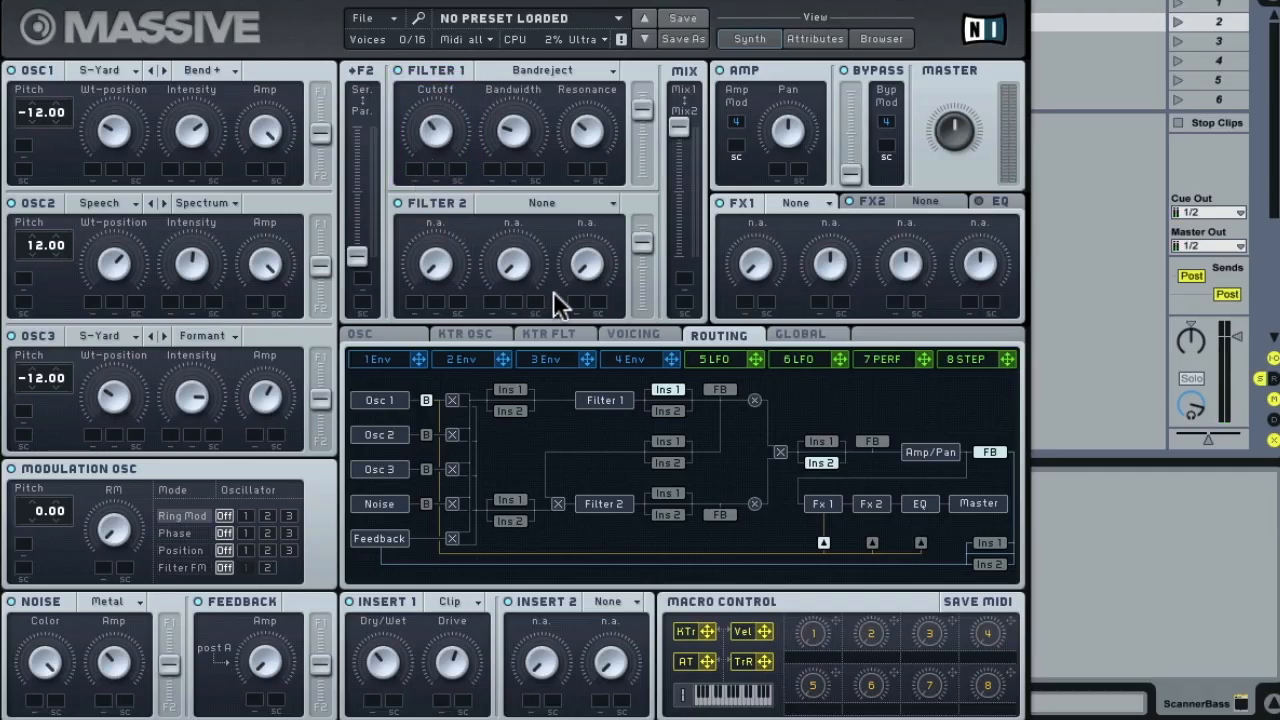
left_click(622, 359)
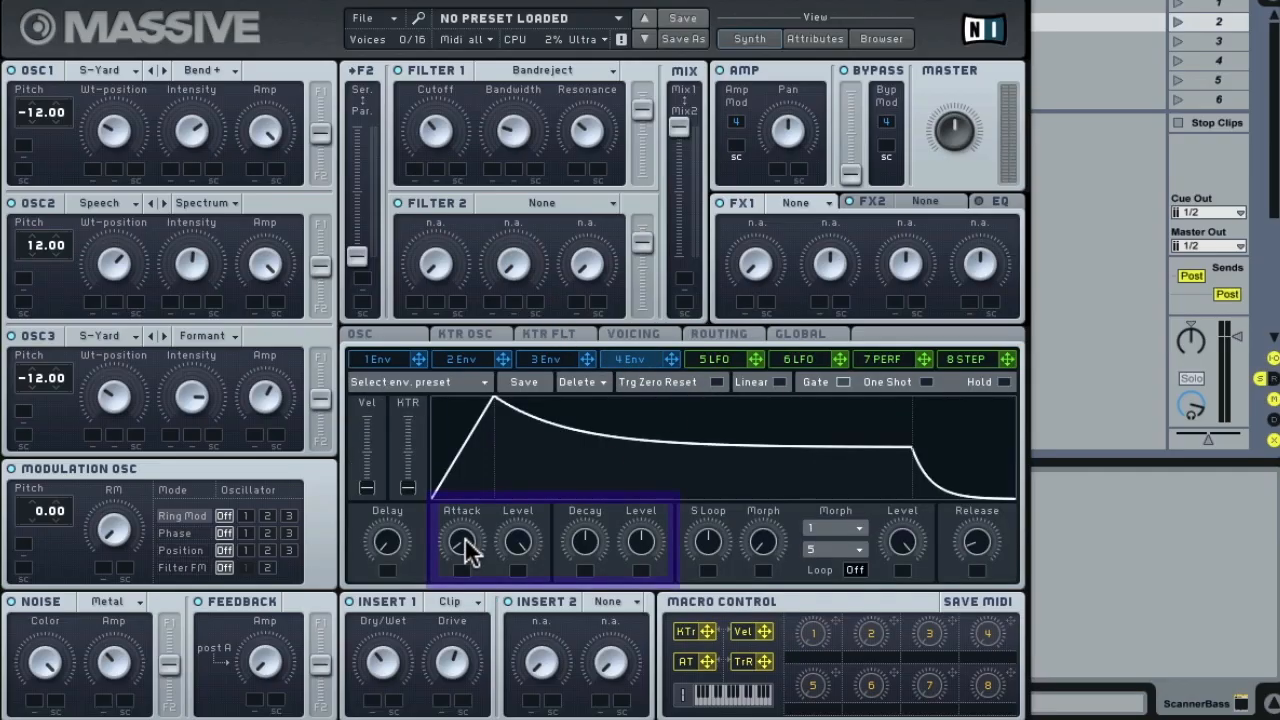
left_click_drag(464, 541, 470, 560)
left_click_drag(634, 558, 623, 392)
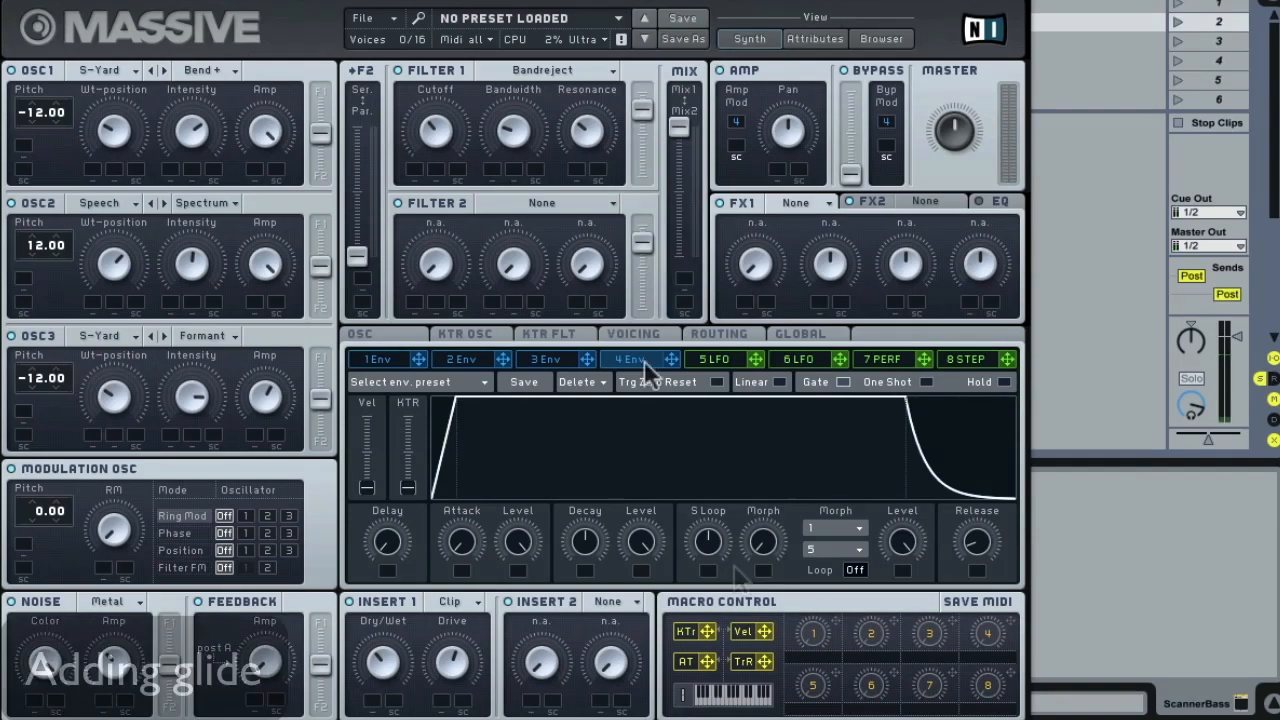
- Add glide to the oscillators in Equal mode with the glide time just under halfway
left_click(633, 333)
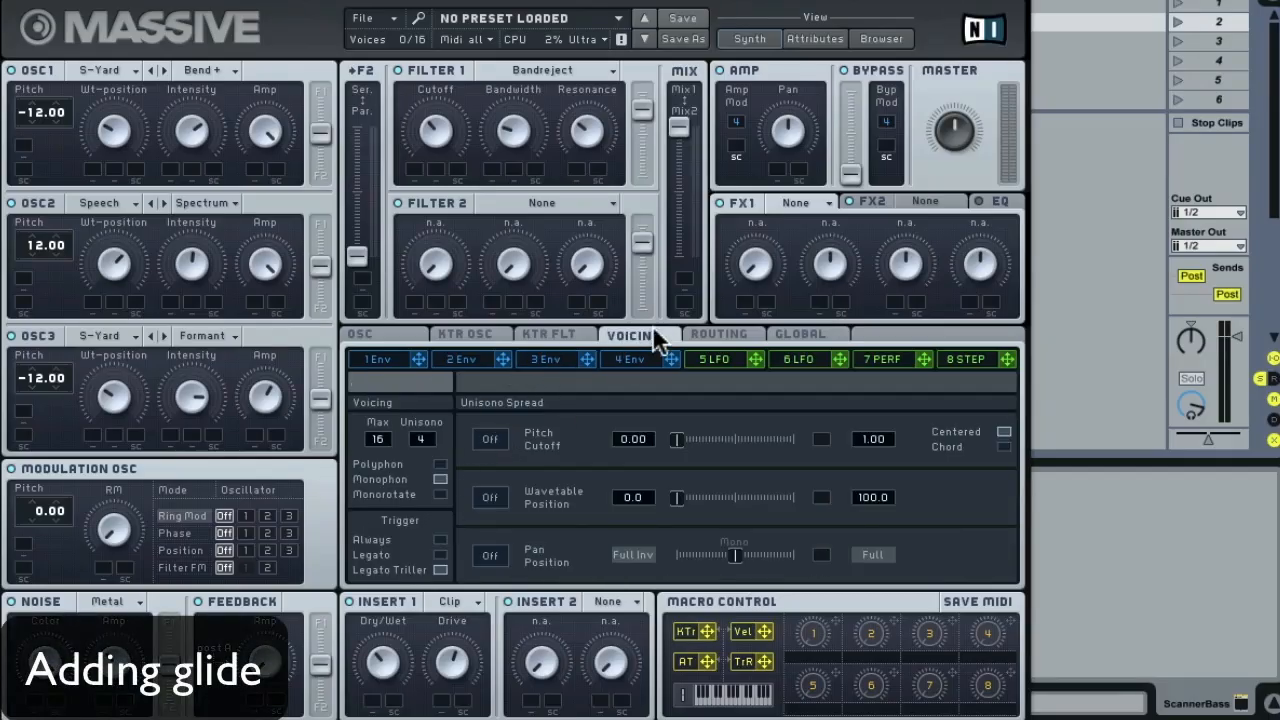
left_click(360, 334)
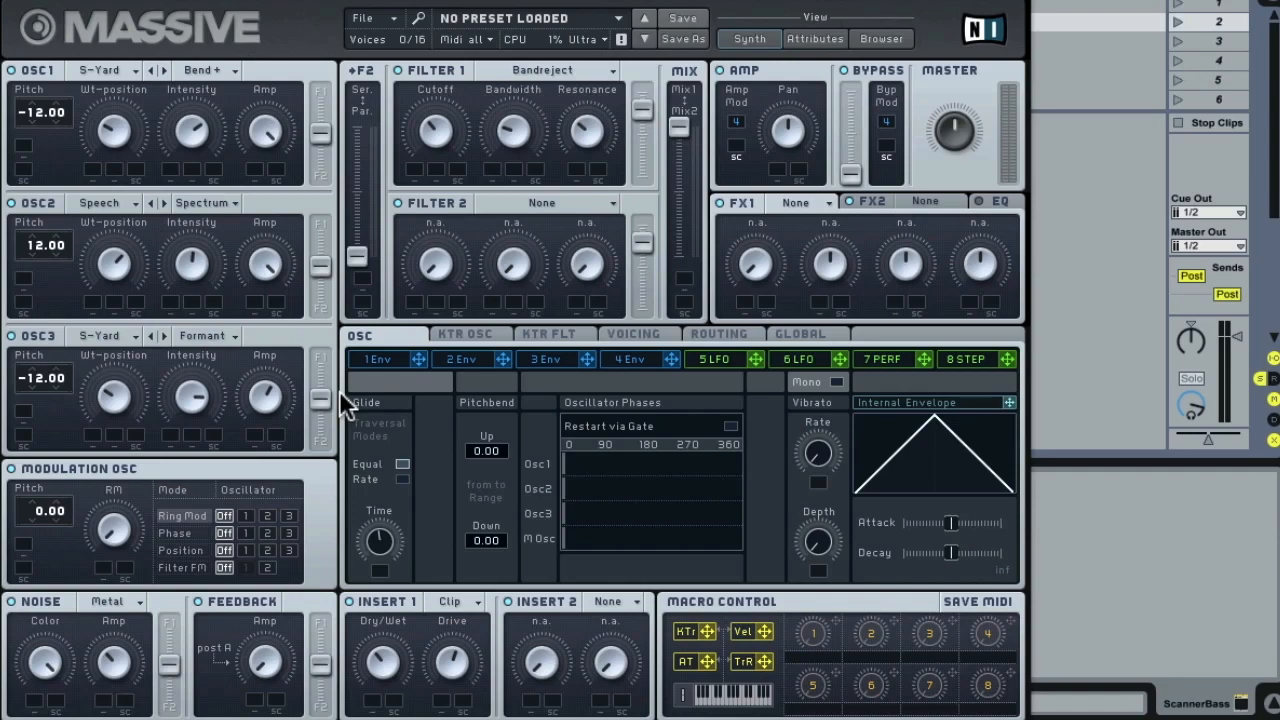
- Set Envelope 3's attack, attack level and decay to minimum and make its sustain loop repeat infinitely
left_click(545, 359)
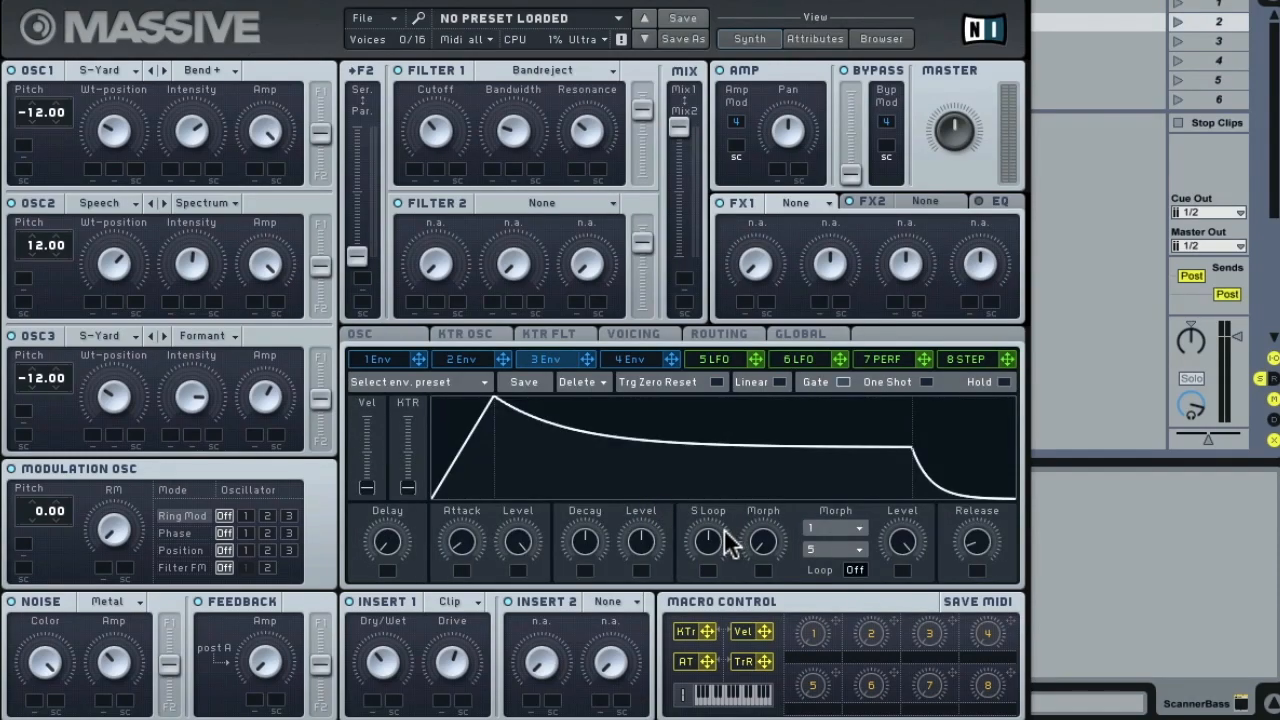
left_click_drag(462, 540, 472, 605)
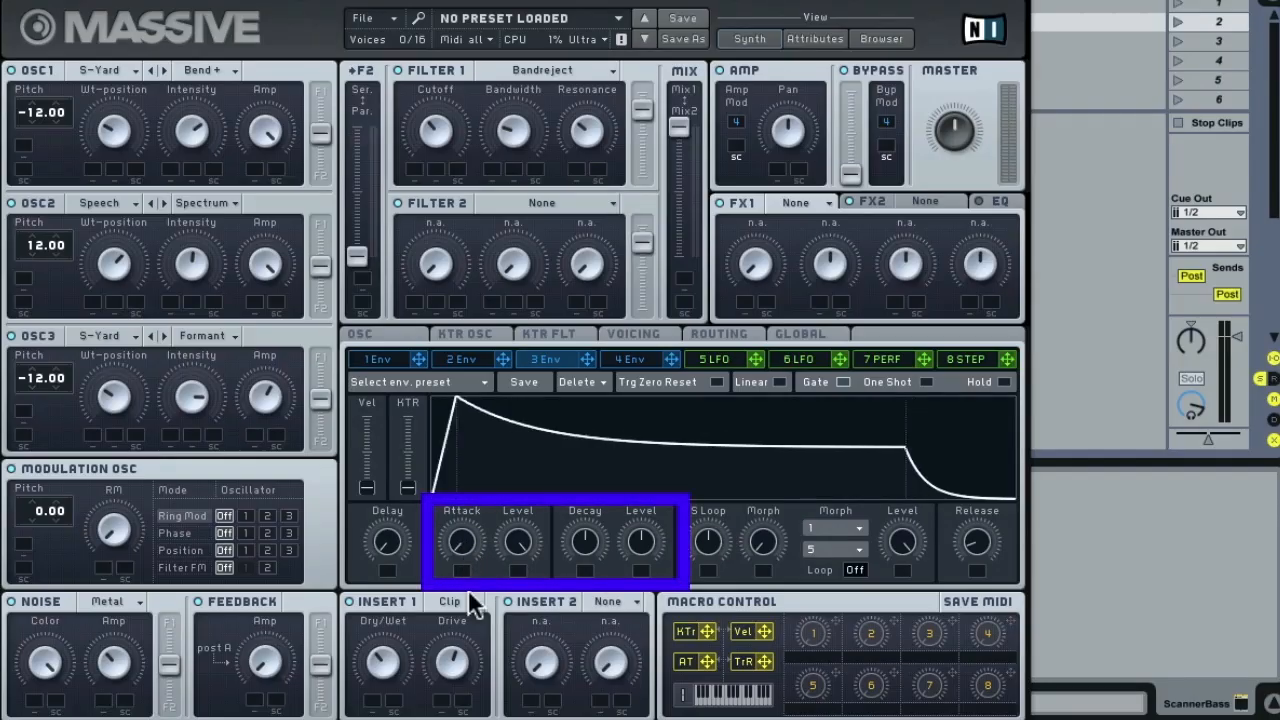
left_click_drag(524, 540, 532, 685)
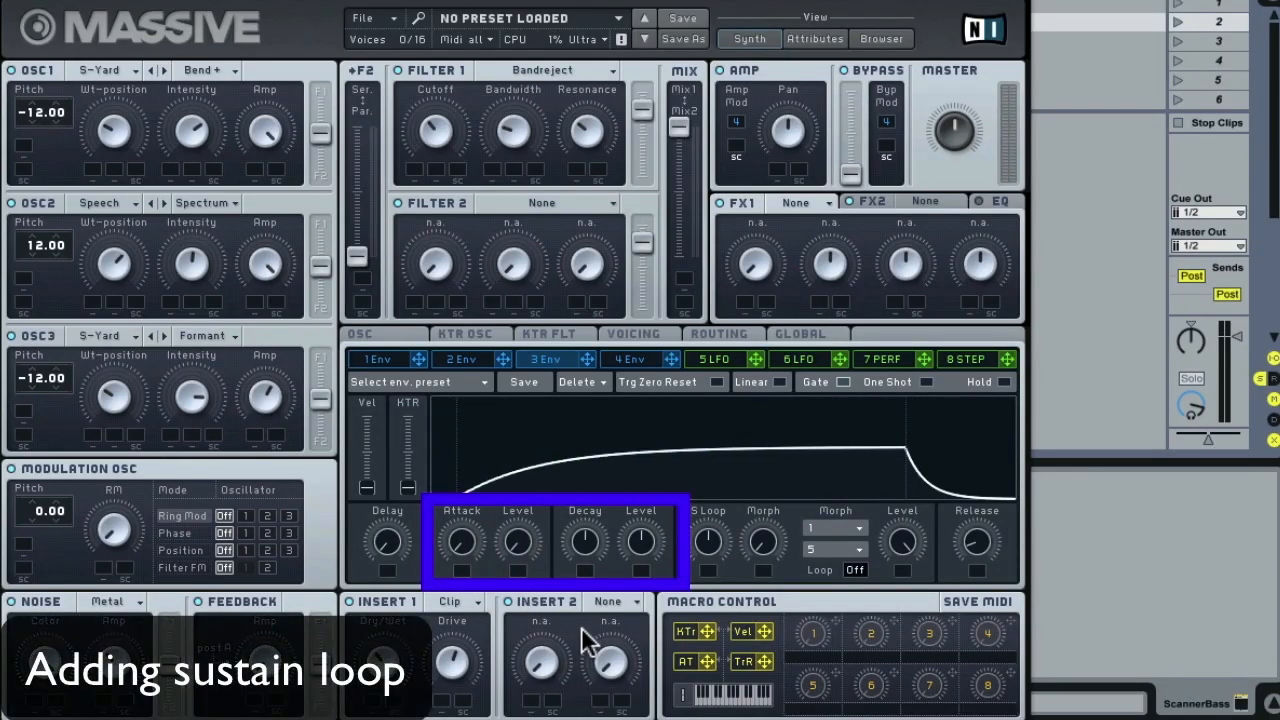
left_click_drag(581, 542, 594, 694)
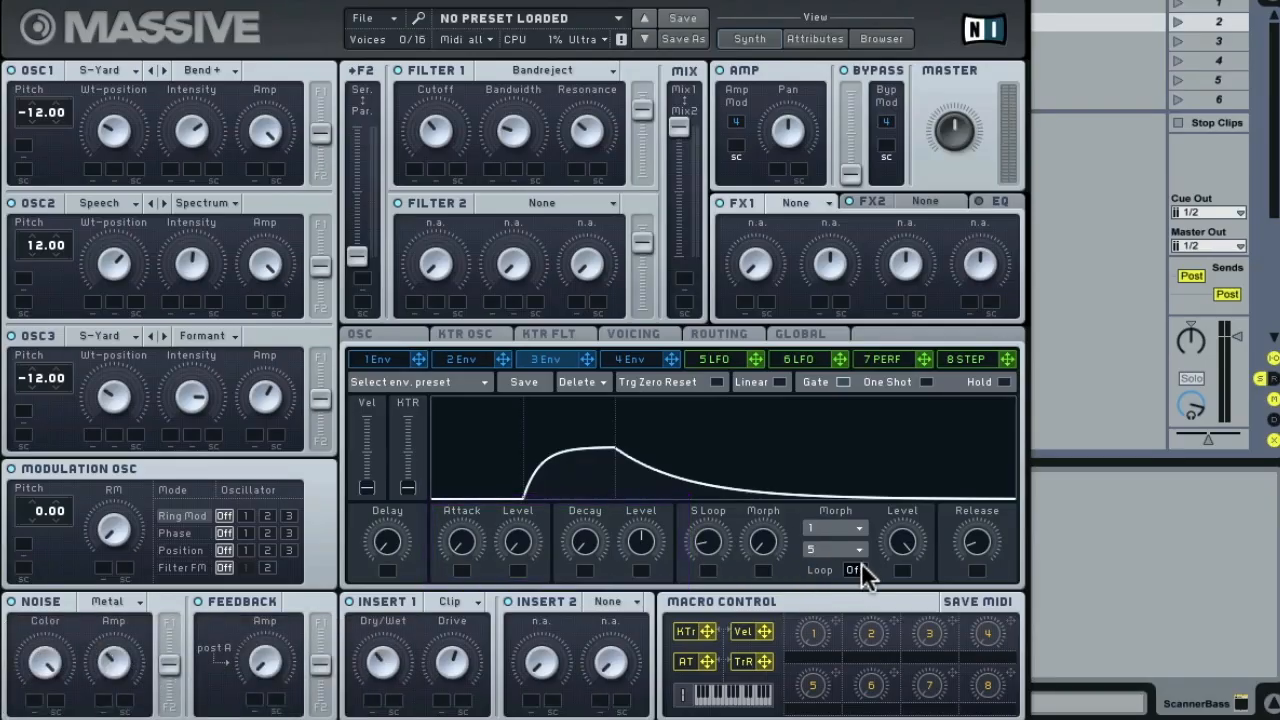
left_click_drag(858, 567, 833, 281)
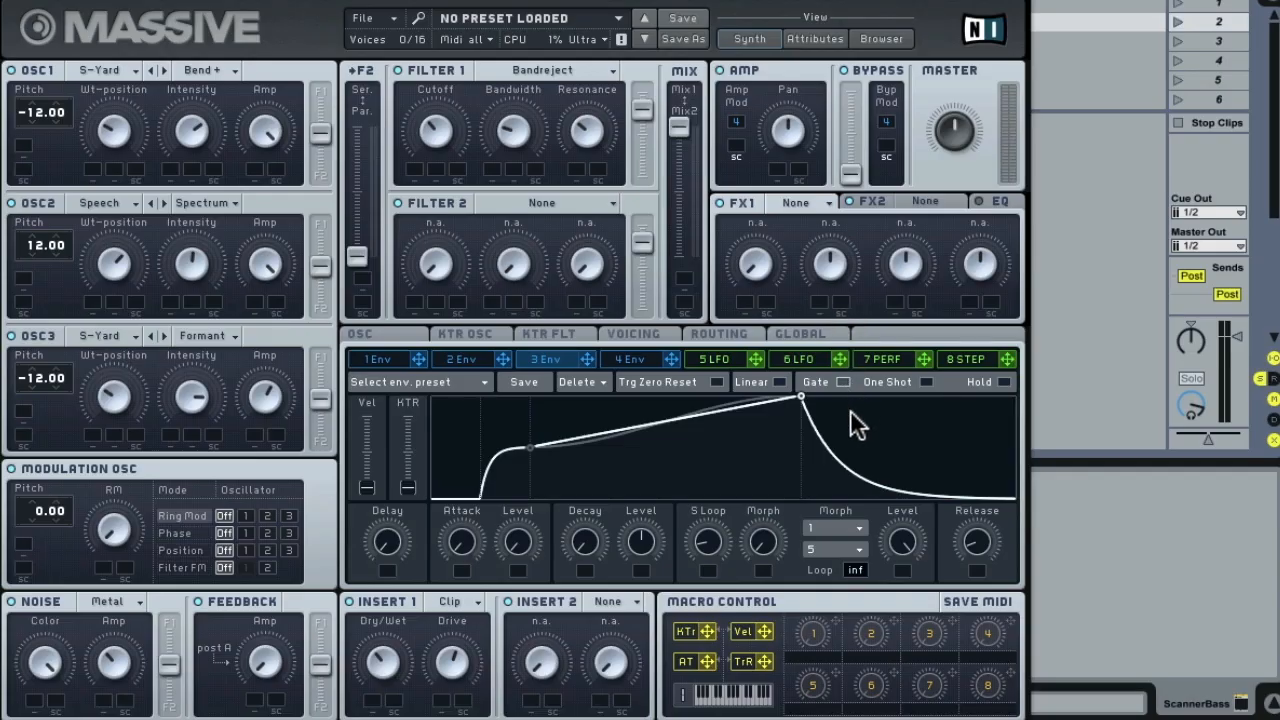
- Set Envelope 3's two sustain-loop morph curves to Sinoid and Triangle 2.5
left_click(841, 528)
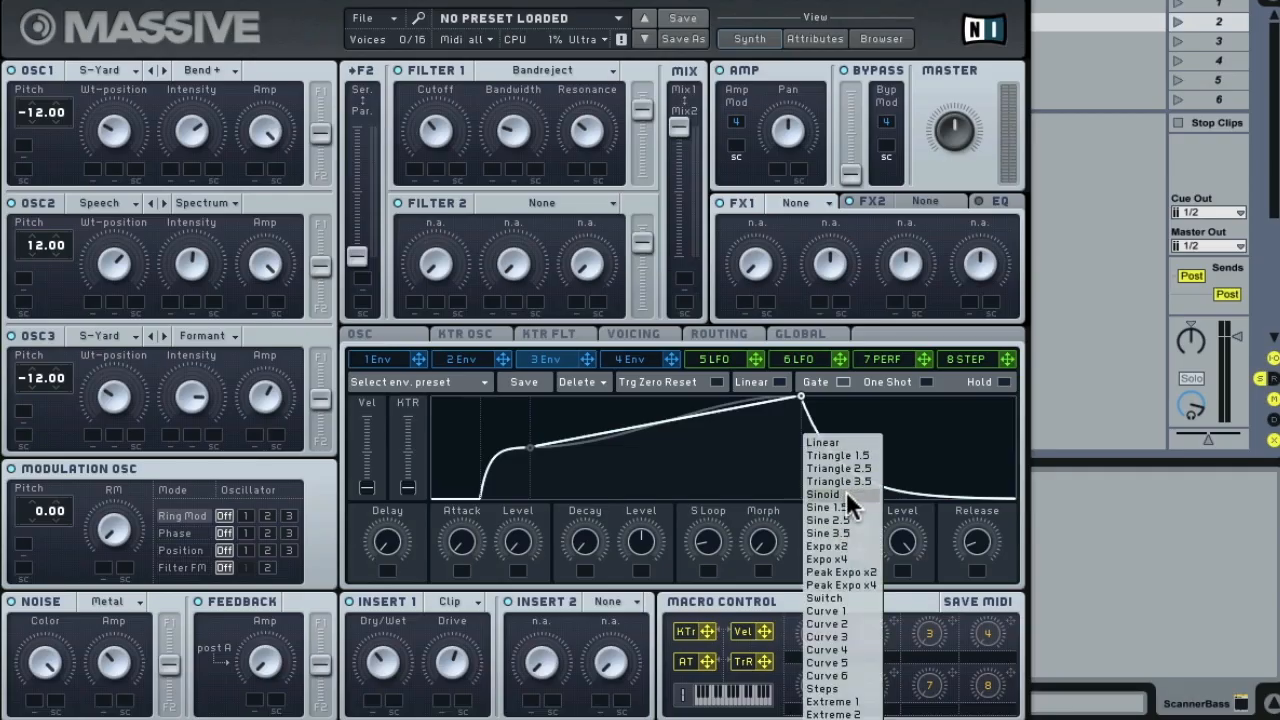
left_click(846, 495)
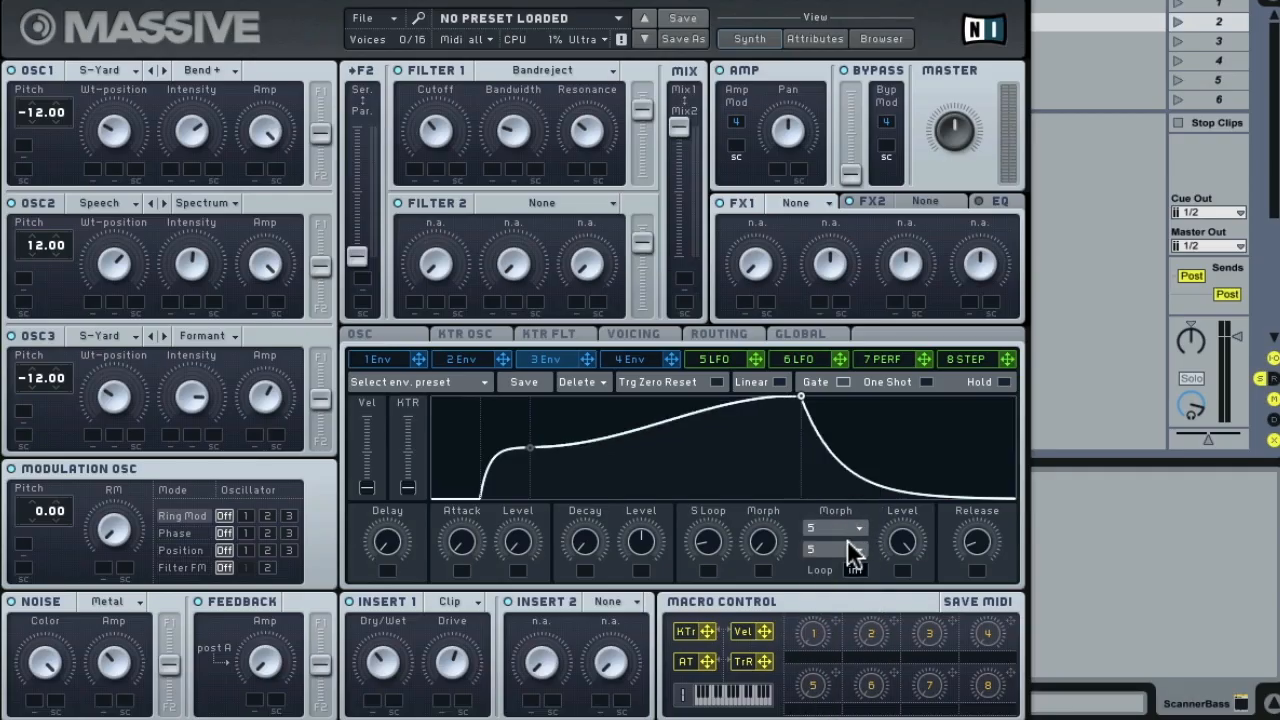
left_click(843, 548)
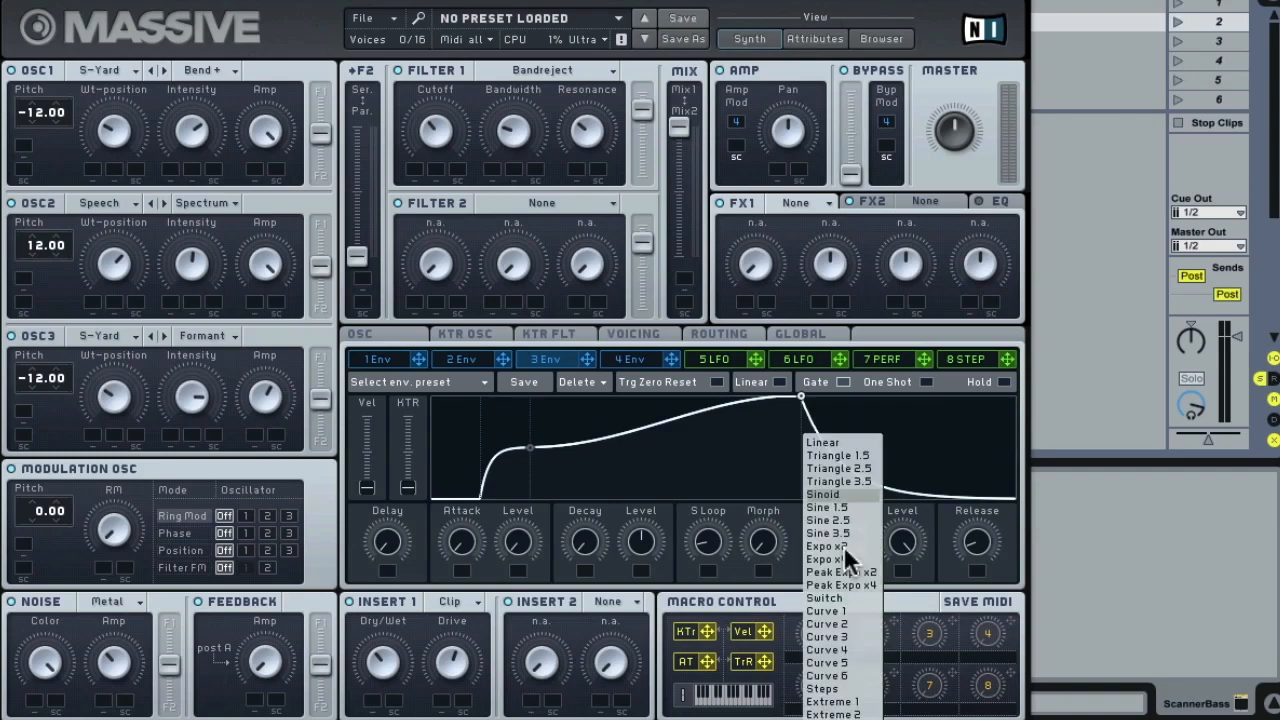
left_click(853, 467)
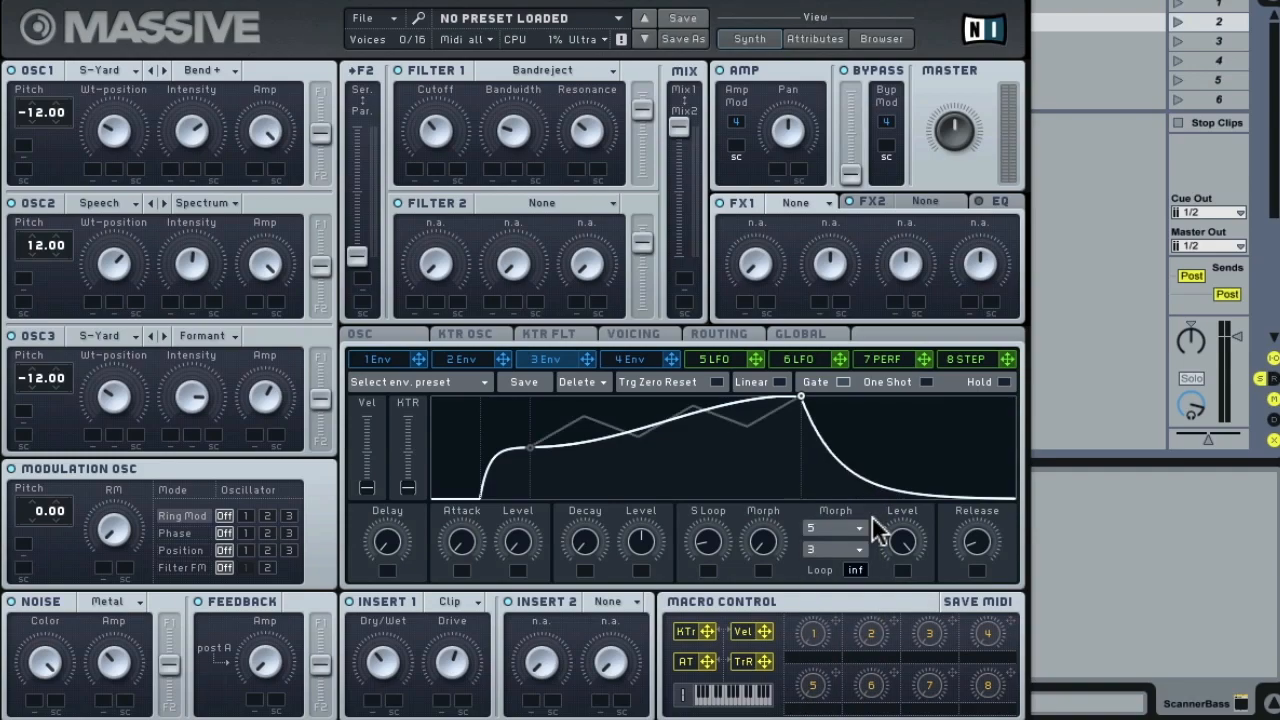
- Drop Envelope 3's decay level to zero, with S Loop at about one quarter and Morph just past halfway
left_click_drag(636, 545, 652, 634)
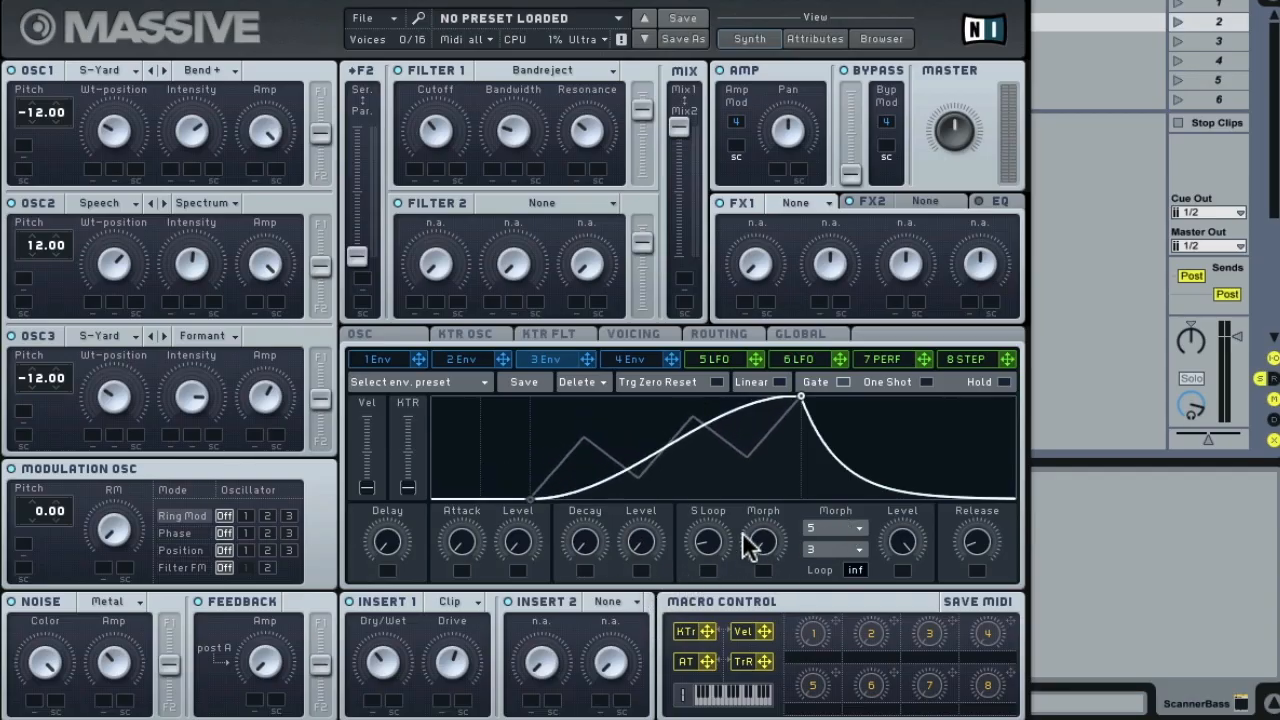
left_click_drag(710, 546, 770, 476)
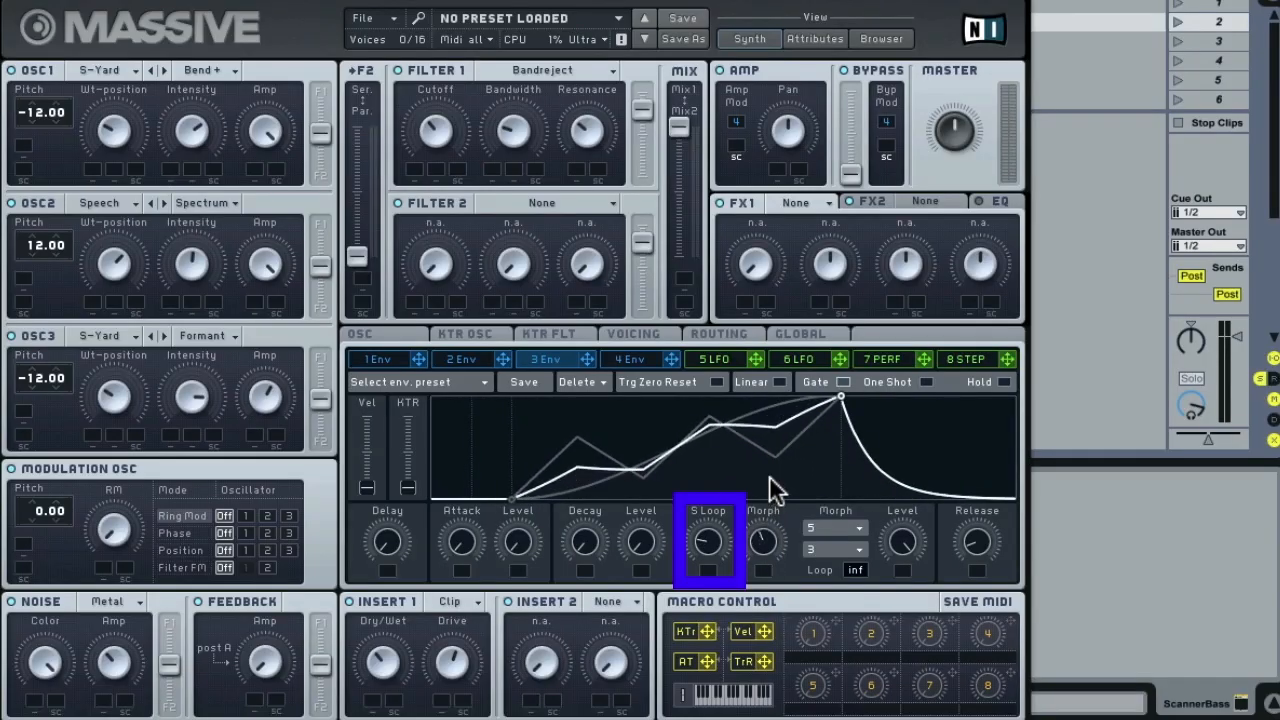
left_click_drag(764, 534, 766, 490)
mouse_move(706, 545)
left_mouse_down()
mouse_move(714, 494)
mouse_move(713, 535)
left_mouse_up()
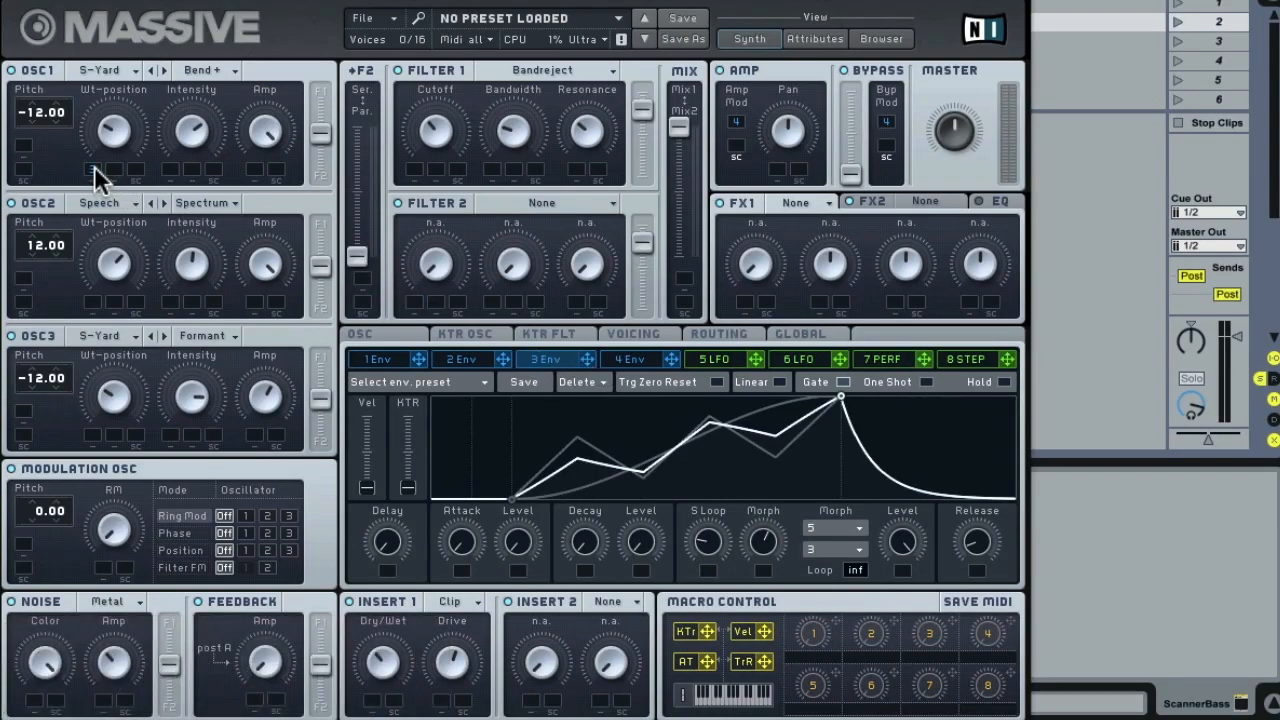
- Modulate OSC1's wavetable position slightly with Envelope 3 and raise the envelope's S Loop to just past halfway
left_click_drag(94, 166, 94, 168)
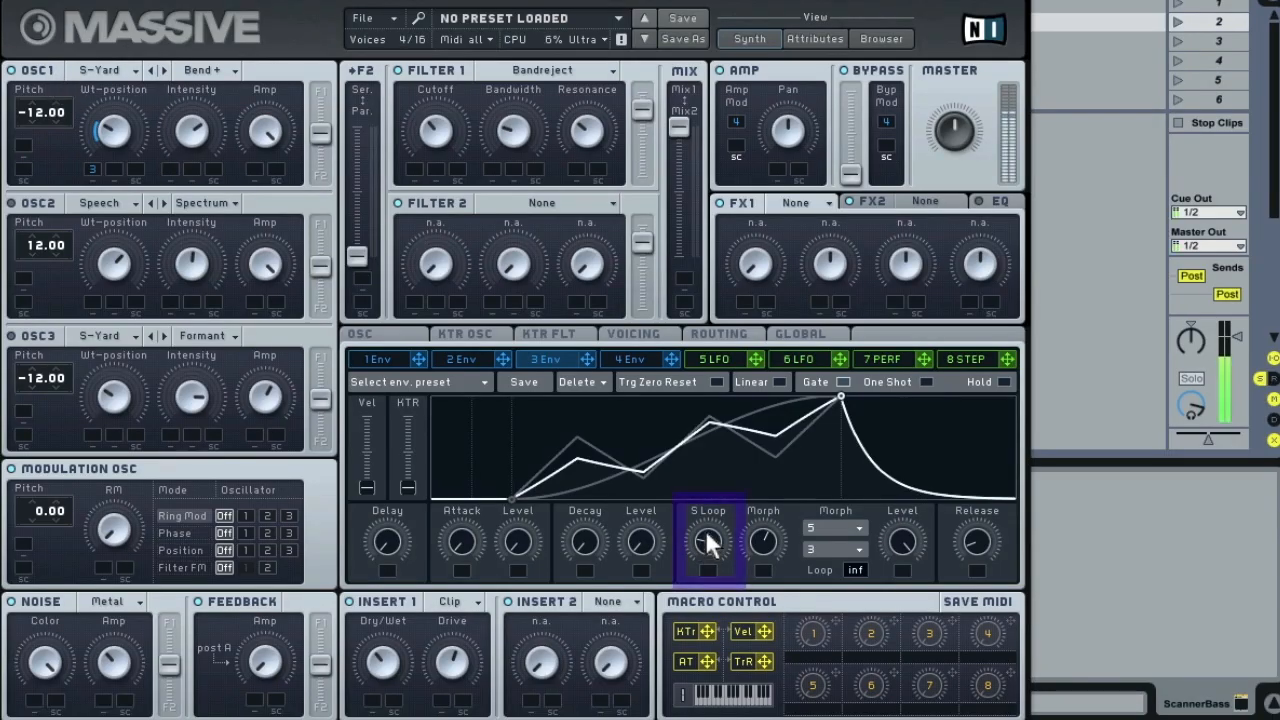
left_click_drag(705, 525, 705, 485)
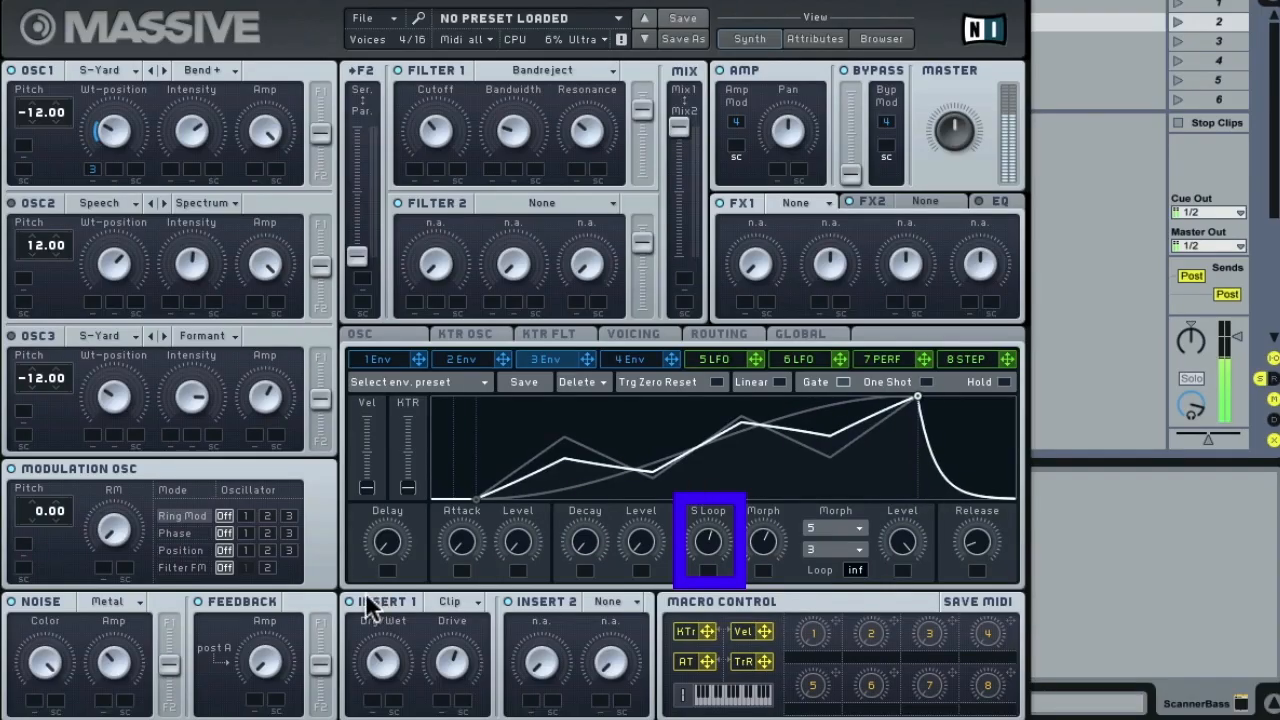
- Lower the noise amp and Insert 1's dry/wet to about one fifth each
left_click_drag(124, 661, 124, 677)
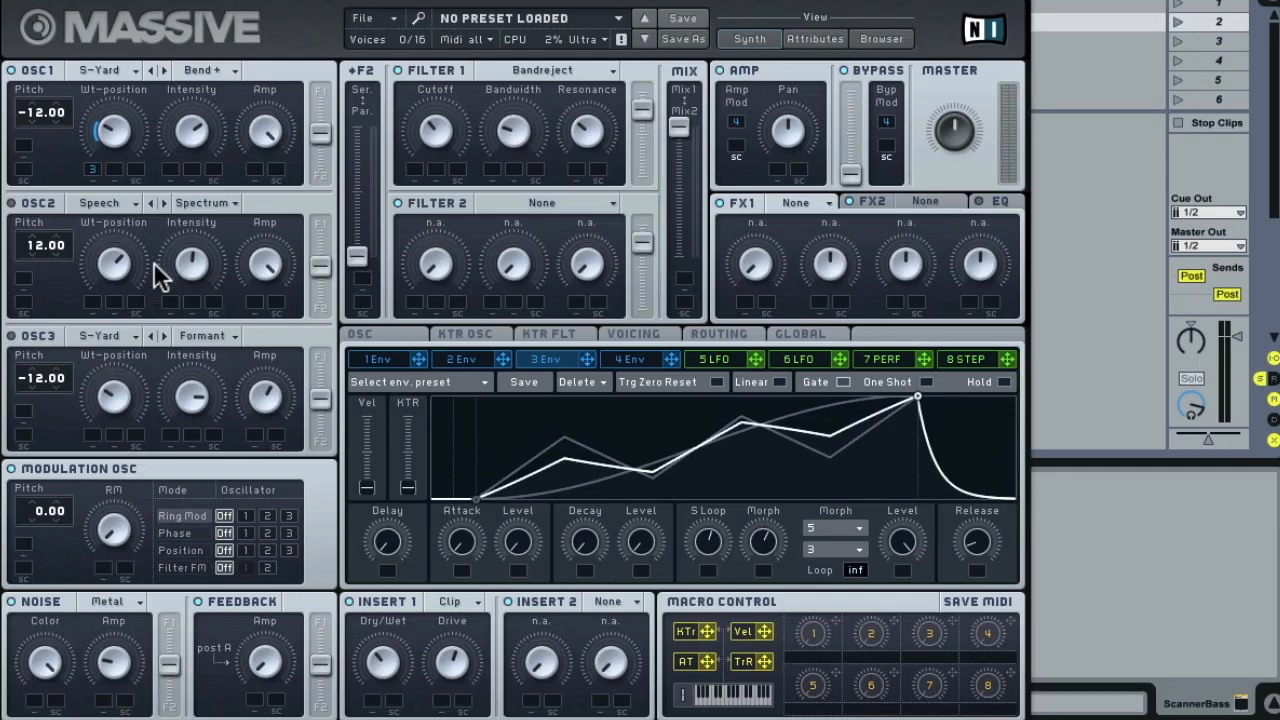
left_click_drag(385, 657, 392, 700)
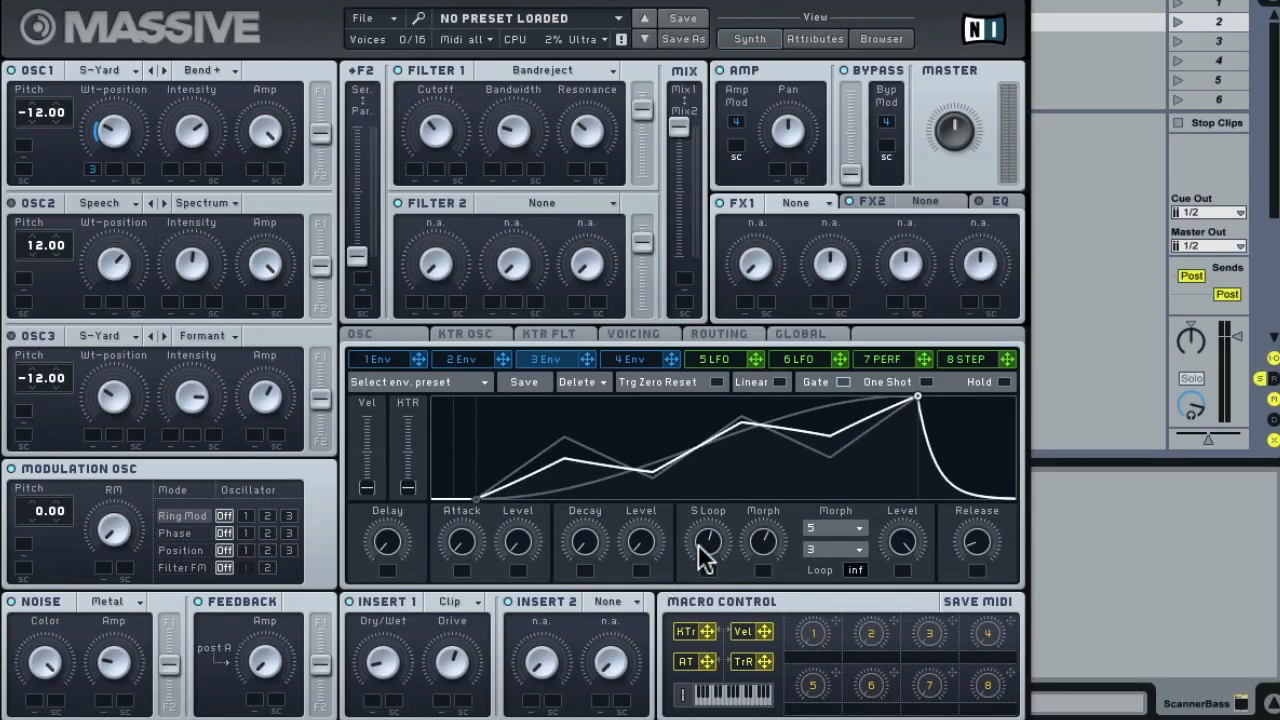
- Raise Envelope 3's S Loop to about two thirds and modulate OSC1's intensity with Envelope 3
mouse_move(700, 548)
left_mouse_down()
mouse_move(703, 527)
mouse_move(712, 595)
mouse_move(714, 520)
mouse_move(698, 615)
mouse_move(697, 529)
left_mouse_up()
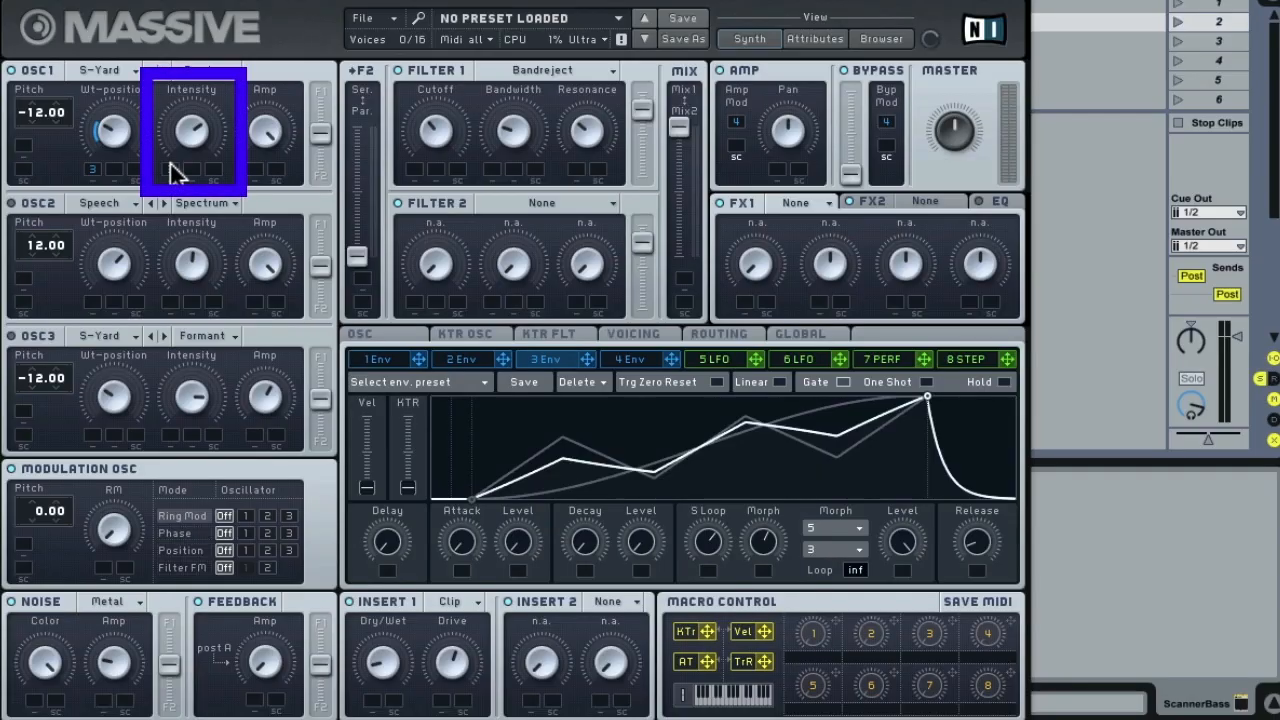
left_click_drag(170, 176, 168, 203)
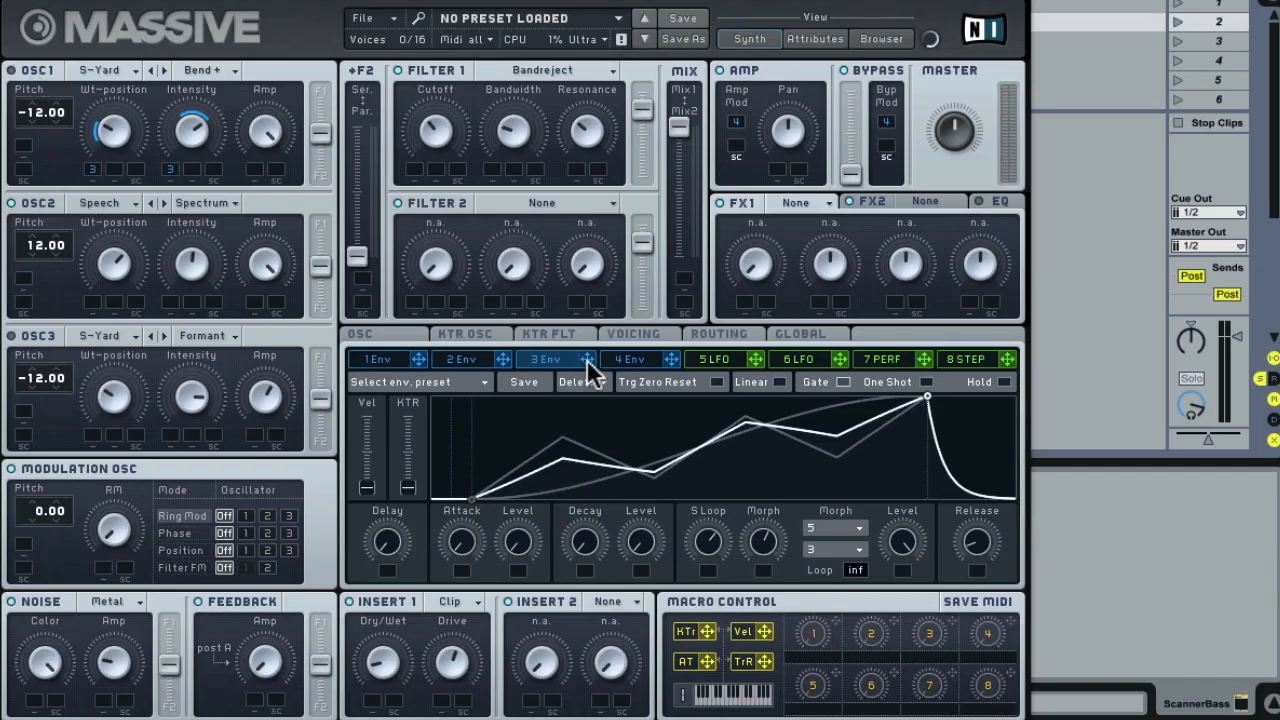
- Modulate OSC2's wavetable position and amp with Envelope 3, keeping the amp just under halfway and S Loop past halfway
left_click_drag(88, 297, 94, 329)
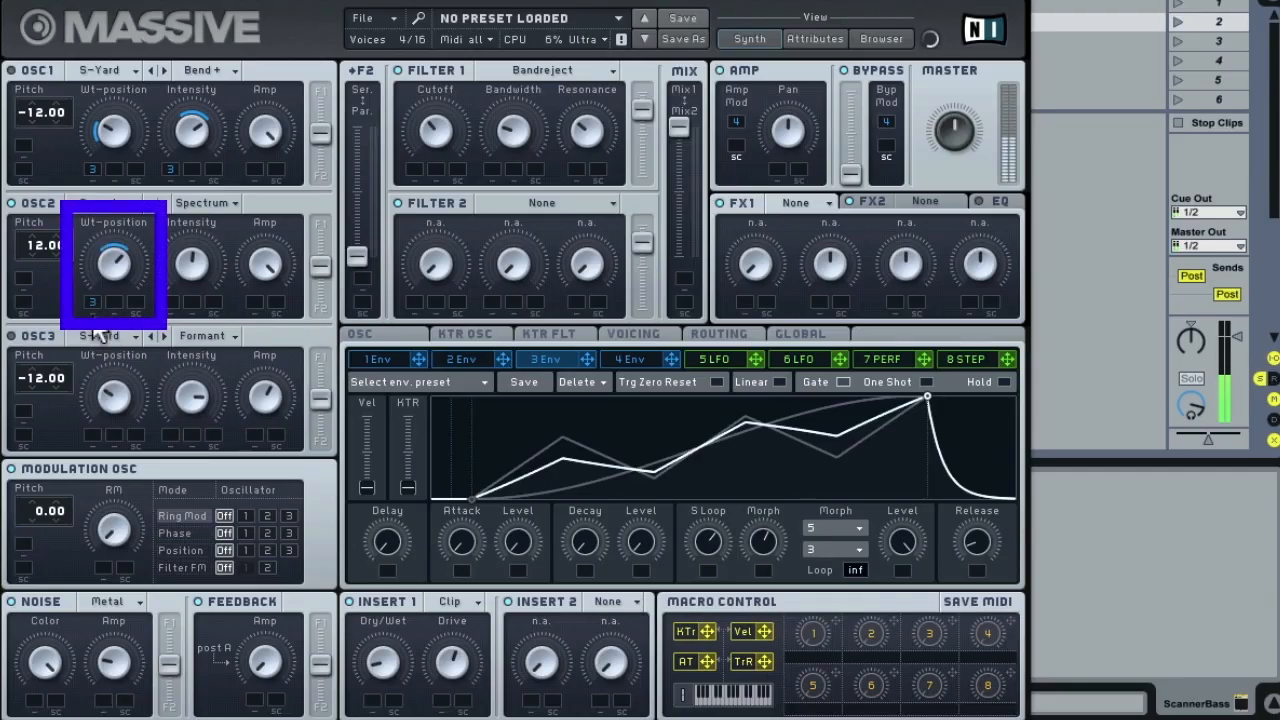
left_click_drag(712, 547, 710, 578)
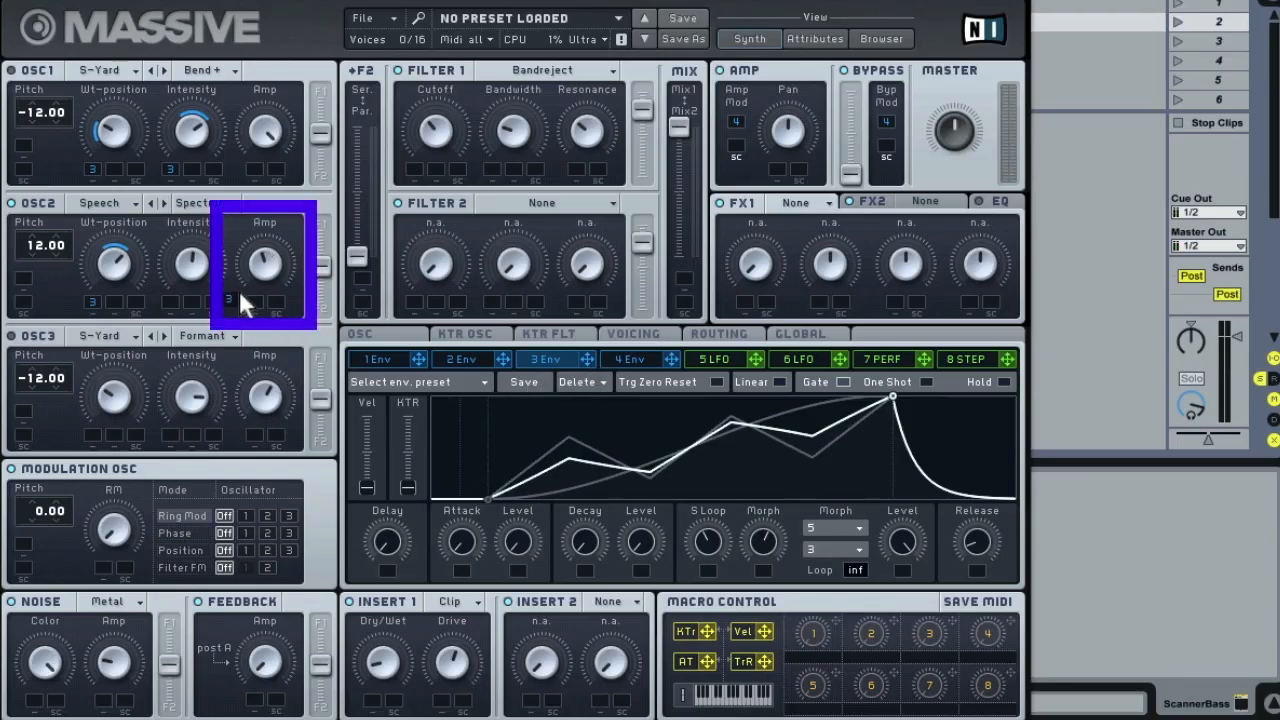
left_click_drag(254, 272, 252, 253)
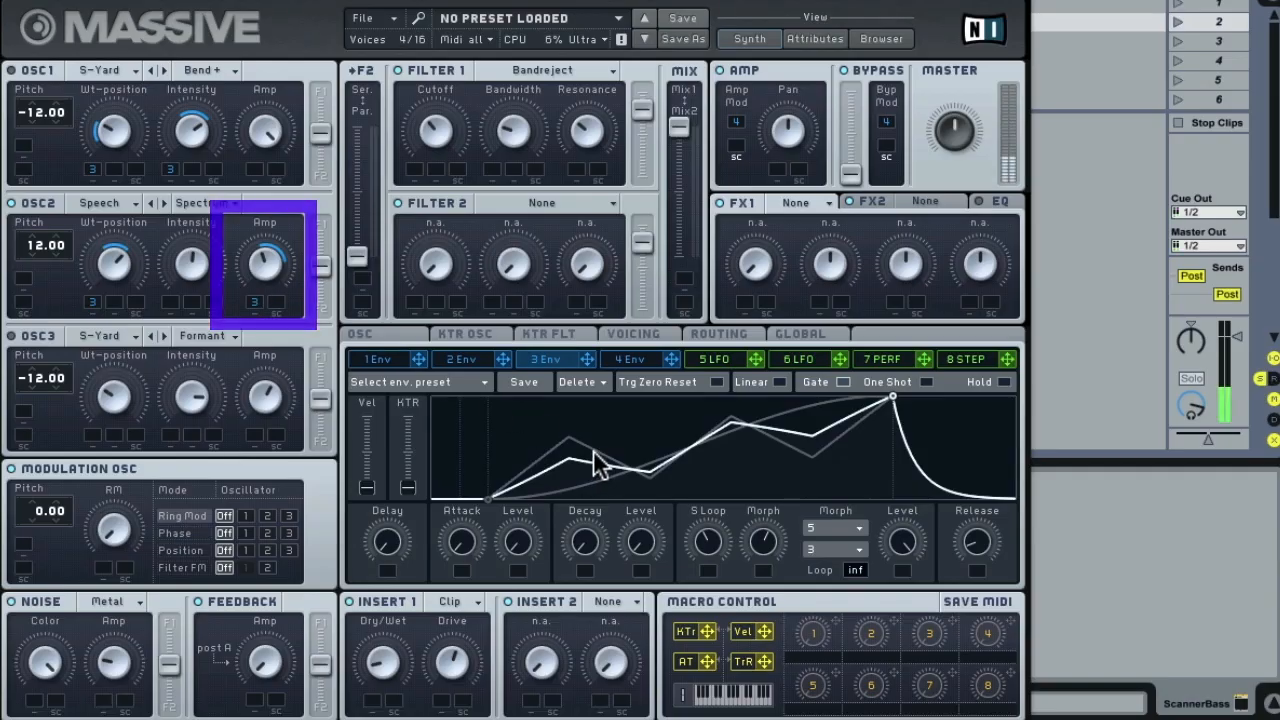
left_click_drag(707, 541, 712, 510)
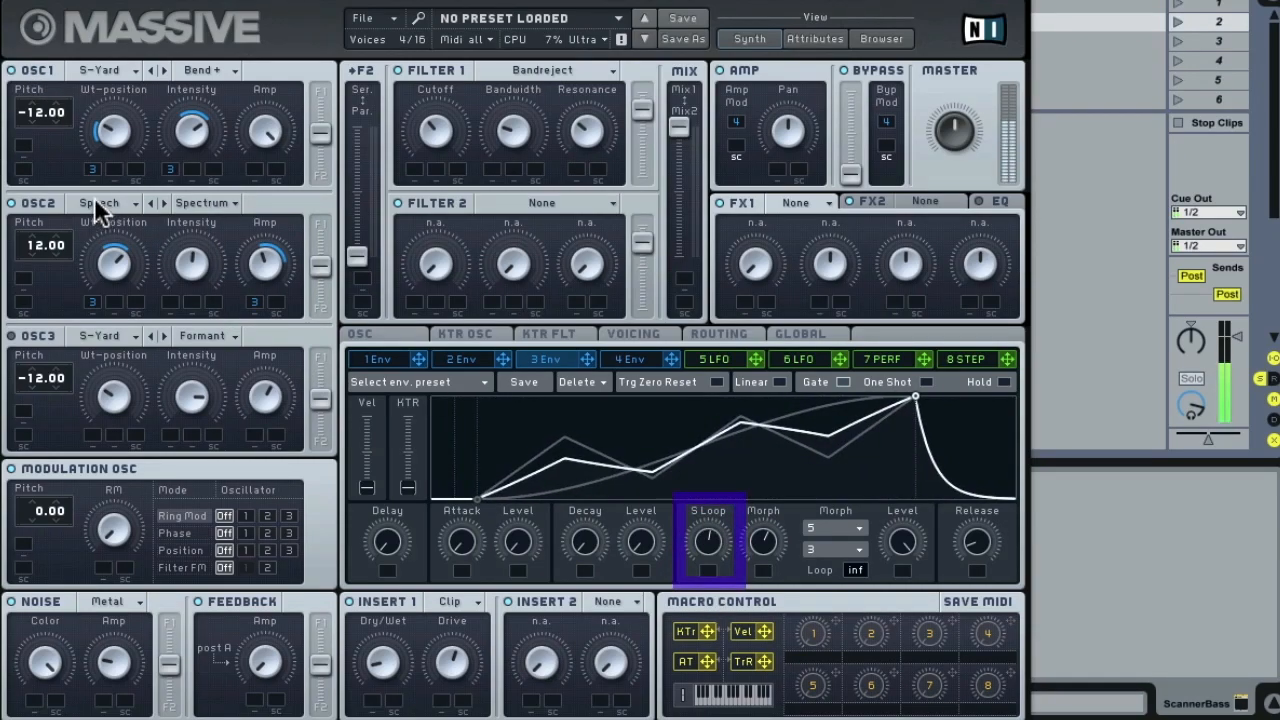
mouse_move(710, 543)
left_mouse_down()
mouse_move(714, 563)
mouse_move(715, 521)
left_mouse_up()
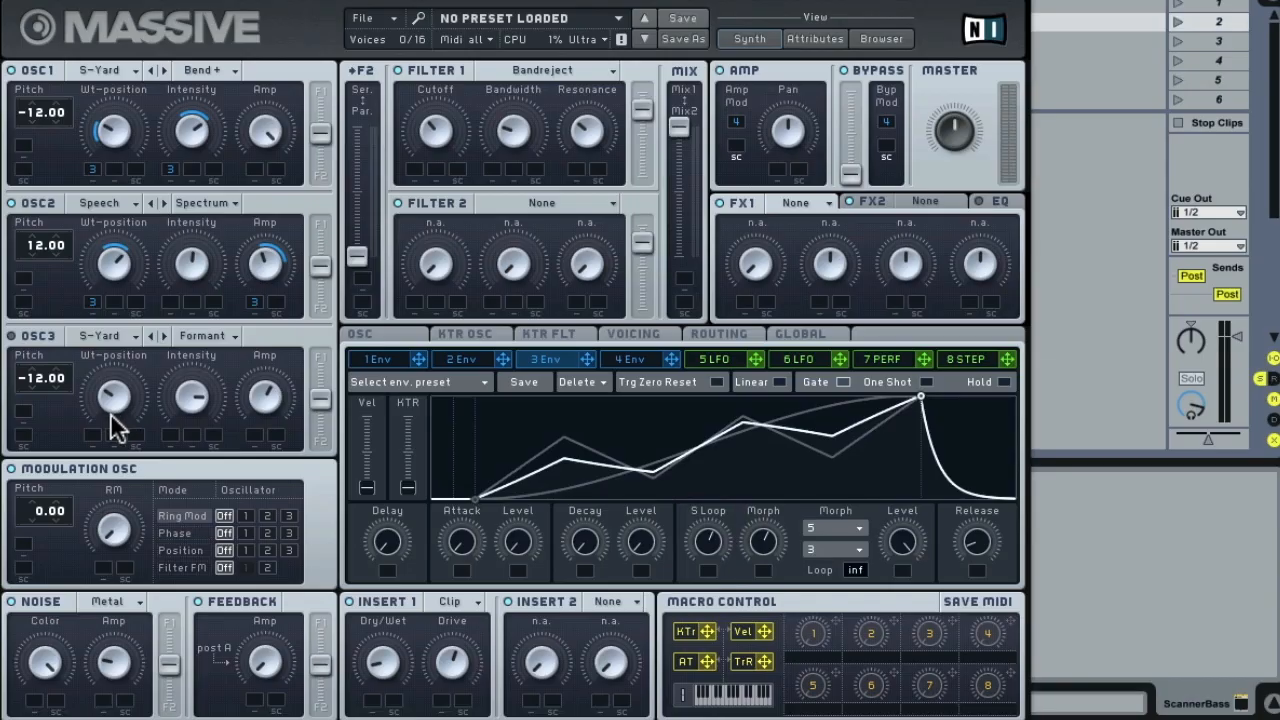
- Modulate OSC3's wavetable position with Envelope 3 and raise OSC3's amp to about three quarters
left_click_drag(588, 360, 87, 408)
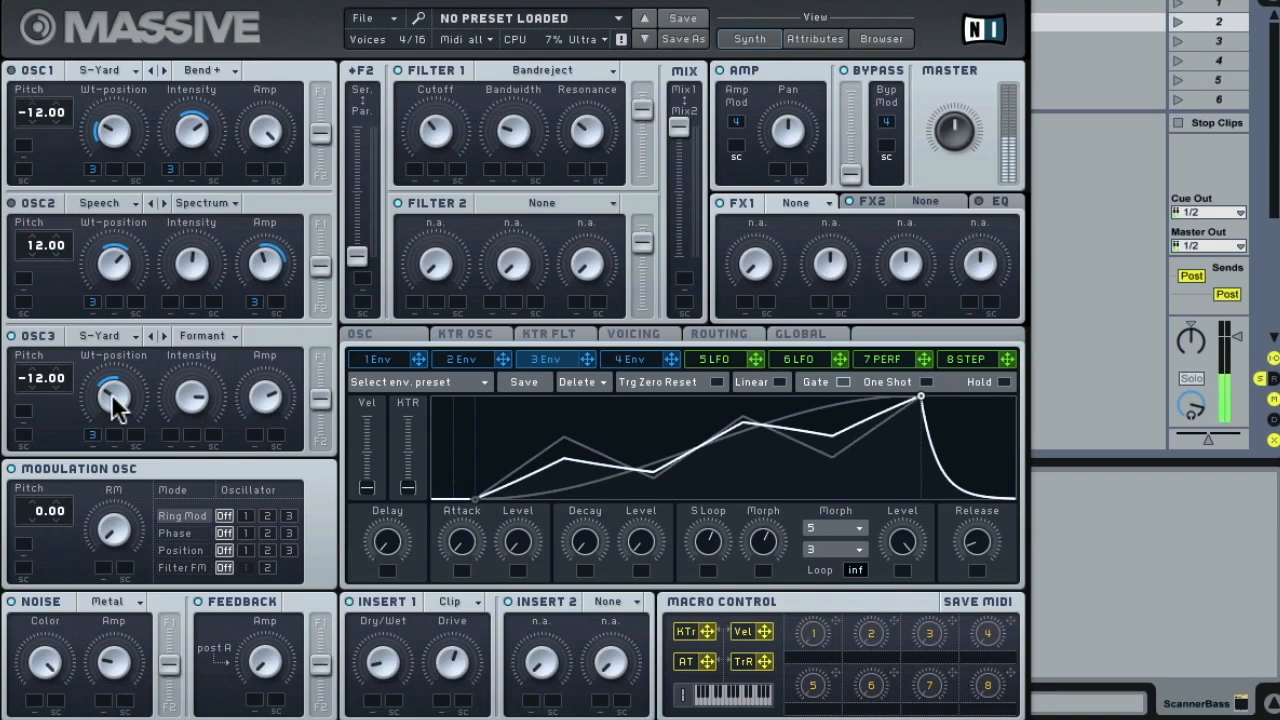
left_click_drag(112, 388, 85, 412)
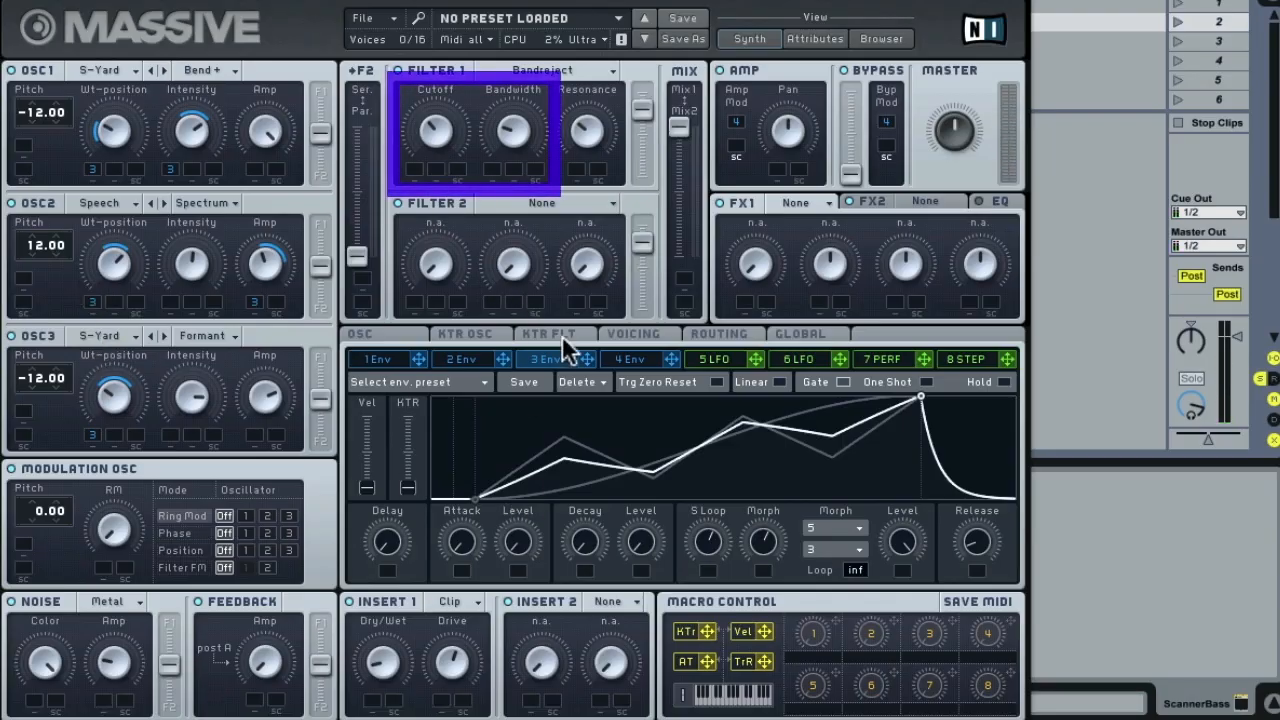
- Modulate Filter 1's cutoff and bandwidth with Envelope 3 and adjust the envelope's S Loop to about two thirds
left_click_drag(586, 358, 410, 170)
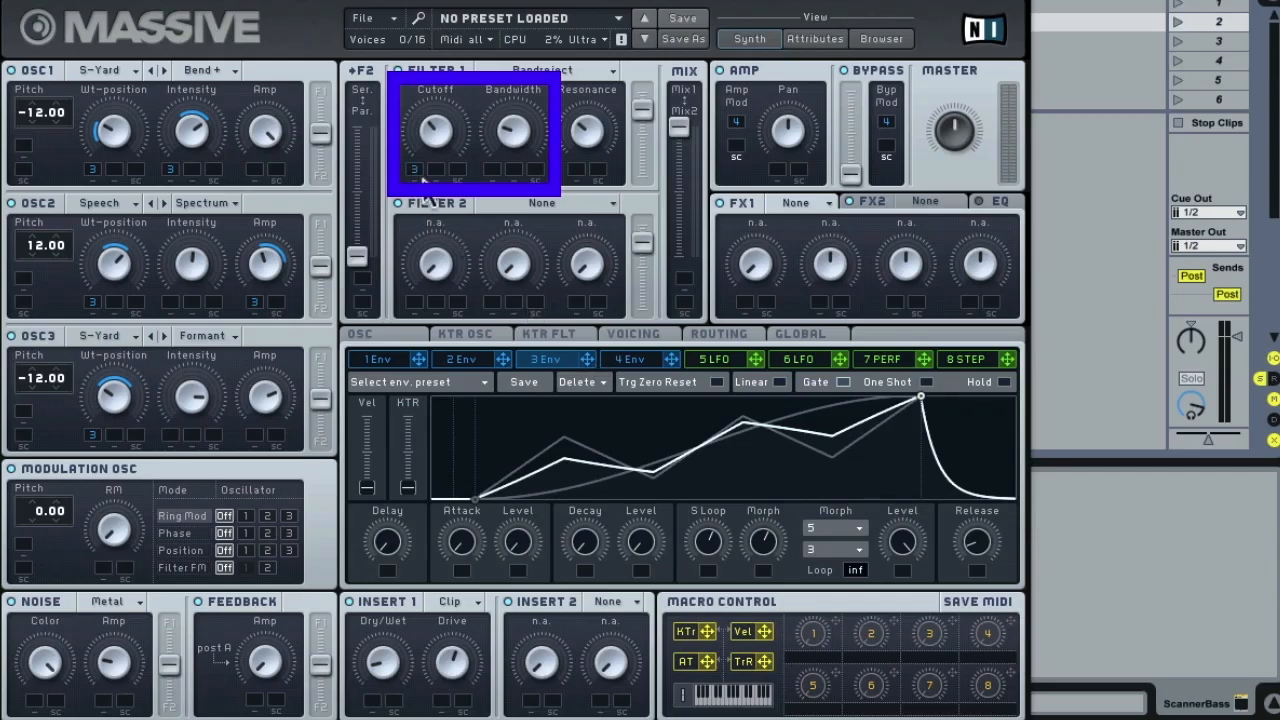
left_click_drag(584, 357, 491, 199)
left_click_drag(415, 172, 420, 210)
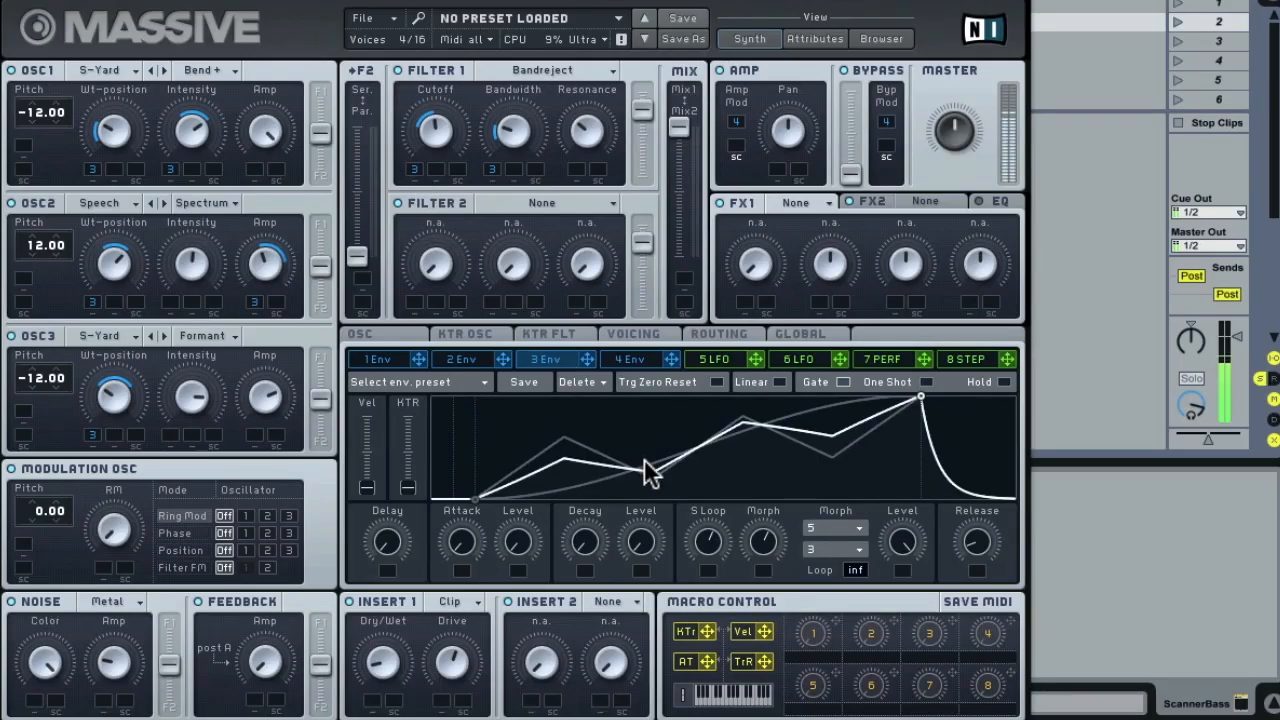
left_click_drag(708, 541, 712, 595)
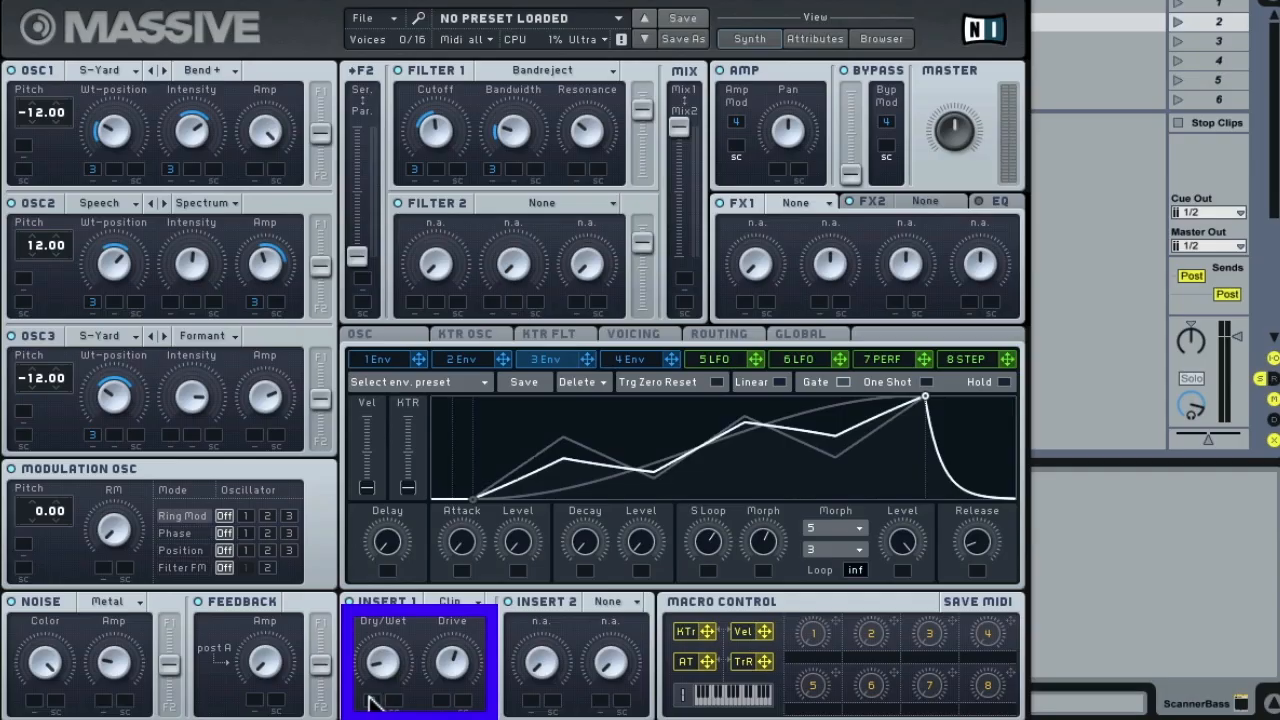
- Modulate Insert 1's dry/wet and drive and the noise generator's amp with Envelope 3
mouse_move(370, 703)
left_mouse_down()
mouse_move(371, 678)
mouse_move(378, 703)
left_mouse_up()
left_click_drag(589, 359, 445, 681)
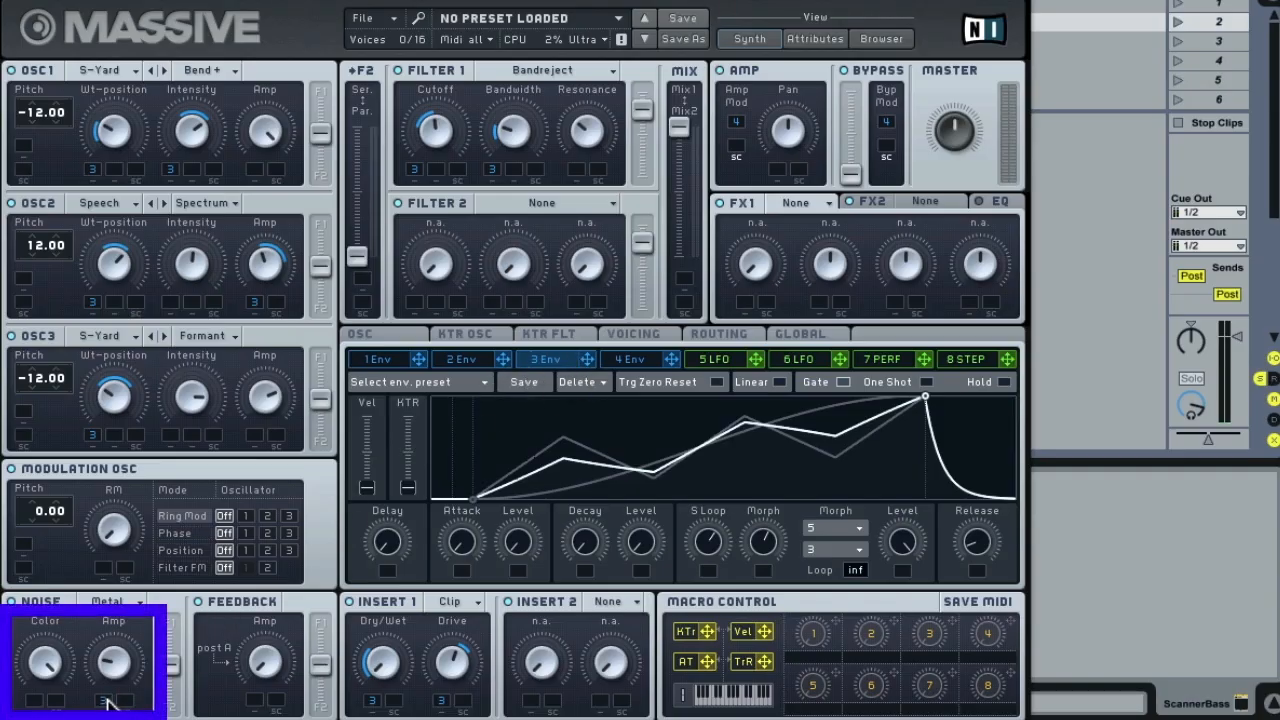
left_click_drag(107, 702, 110, 685)
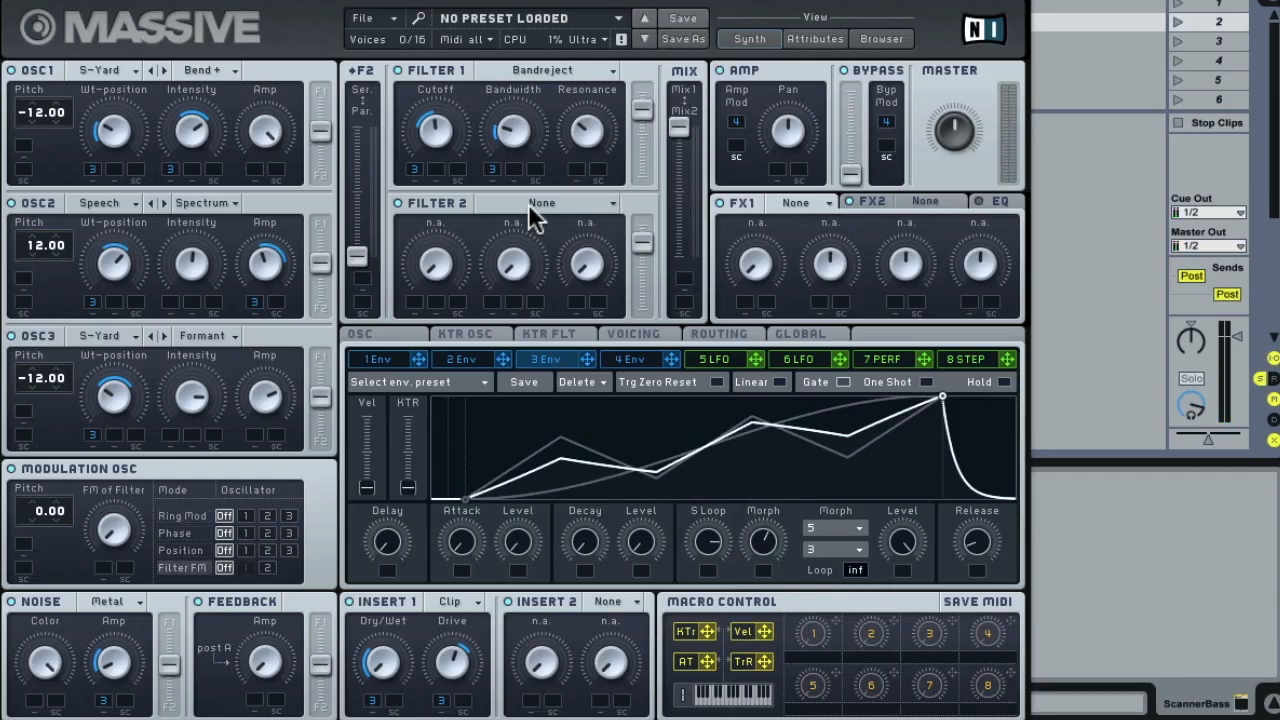
- Set Filter 2 to Daft and apply filter FM to it from the modulation oscillator, at pitch 64.00 and just under halfway
left_click(528, 203)
left_click(523, 326)
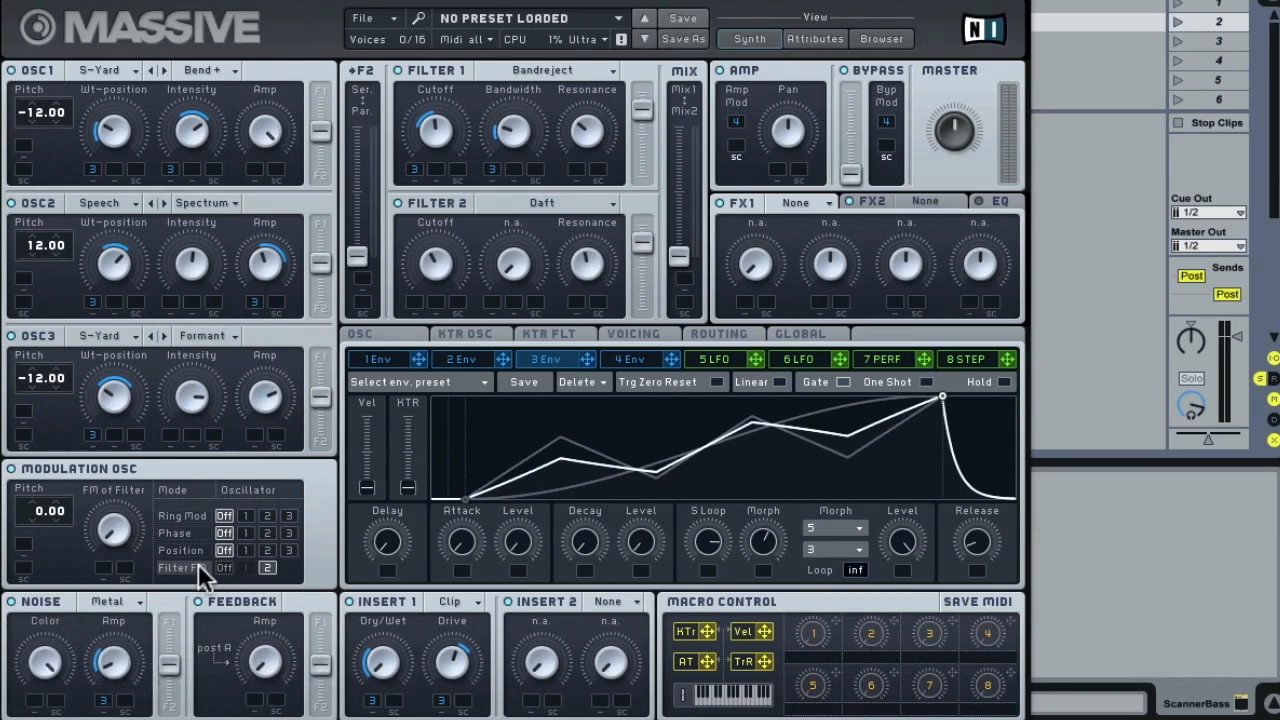
left_click_drag(117, 548, 115, 404)
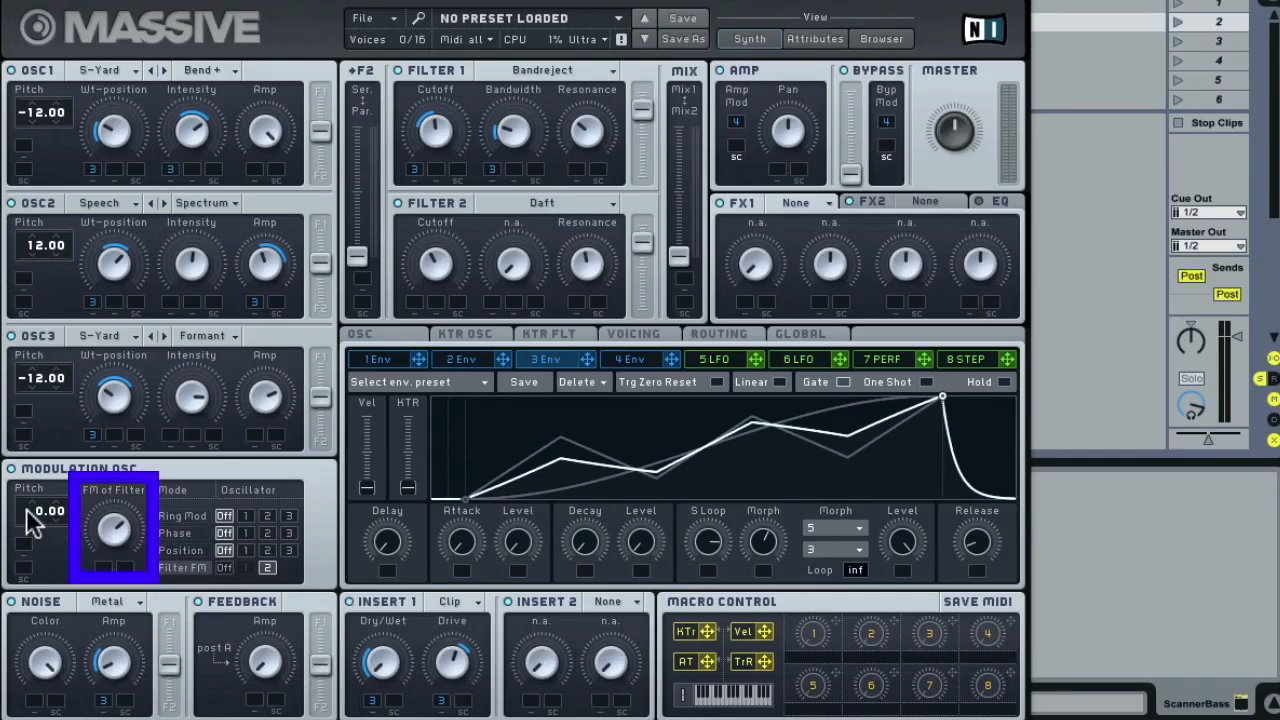
left_click_drag(30, 520, 19, 370)
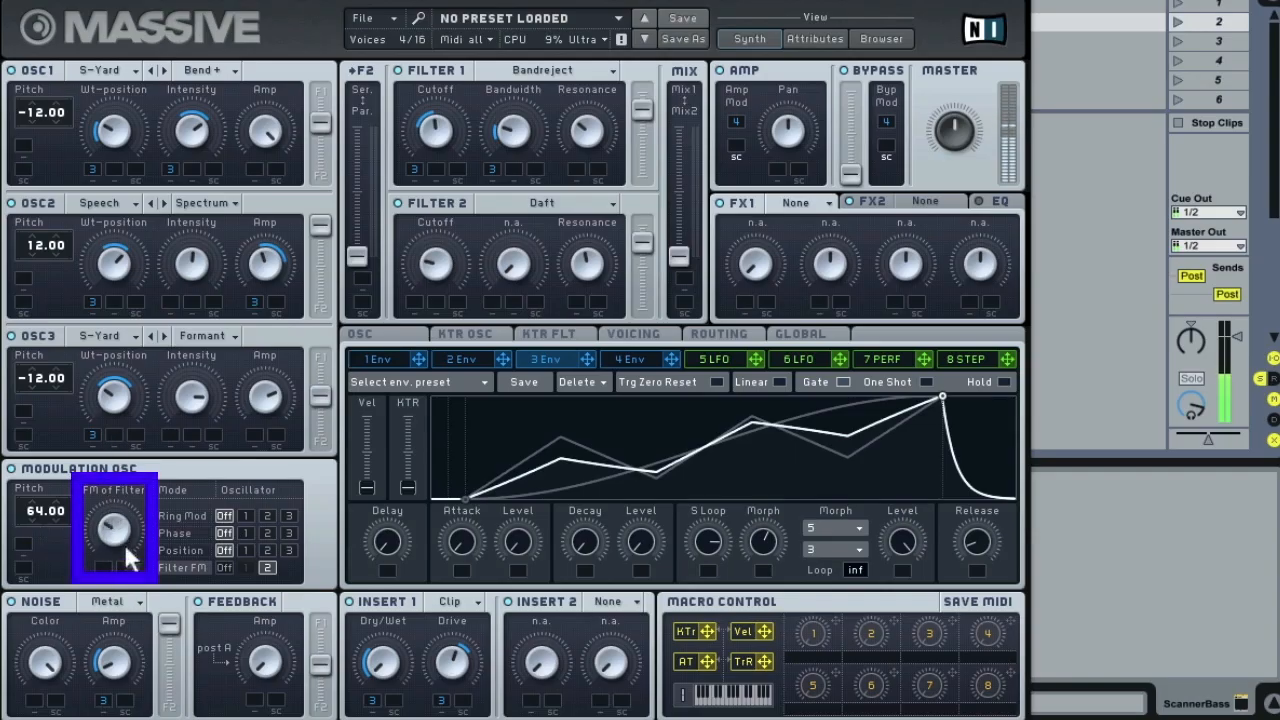
mouse_move(116, 552)
left_mouse_down()
mouse_move(124, 583)
mouse_move(118, 549)
left_mouse_up()
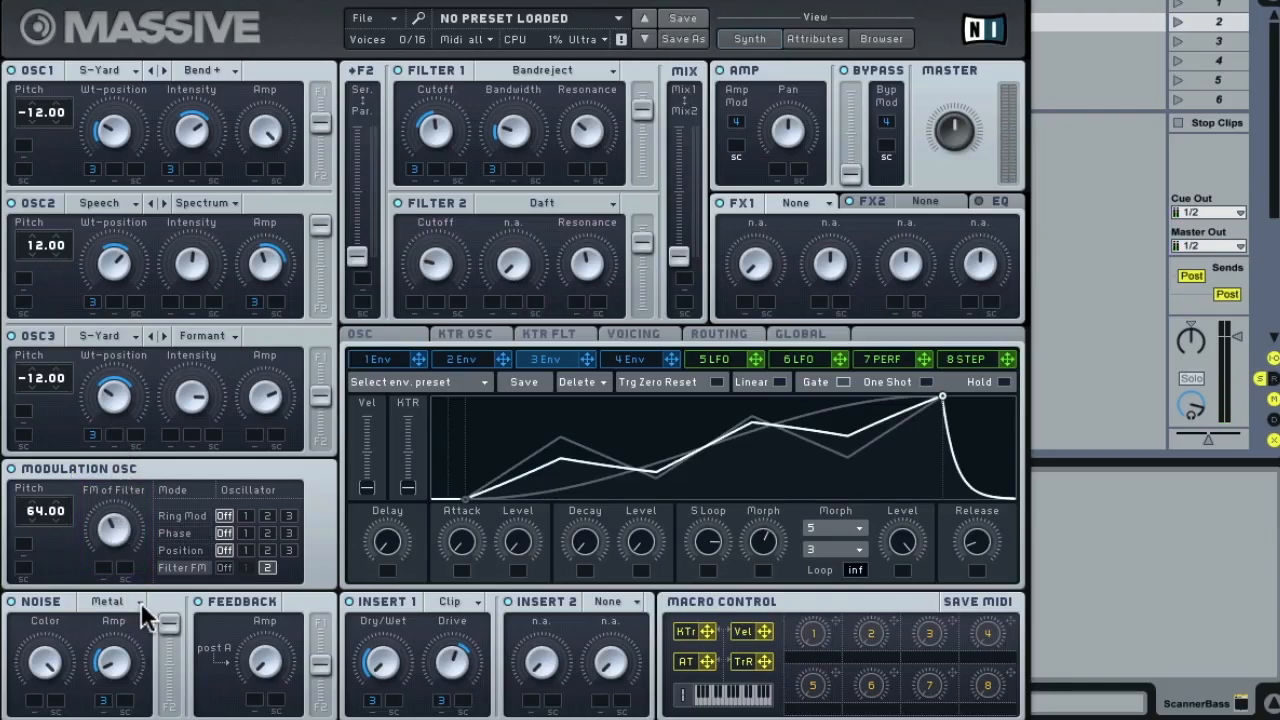
- Modulate the filter FM amount with Envelope 2, lengthening its attack to nearly halfway and raising its decay level to maximum
left_click(481, 358)
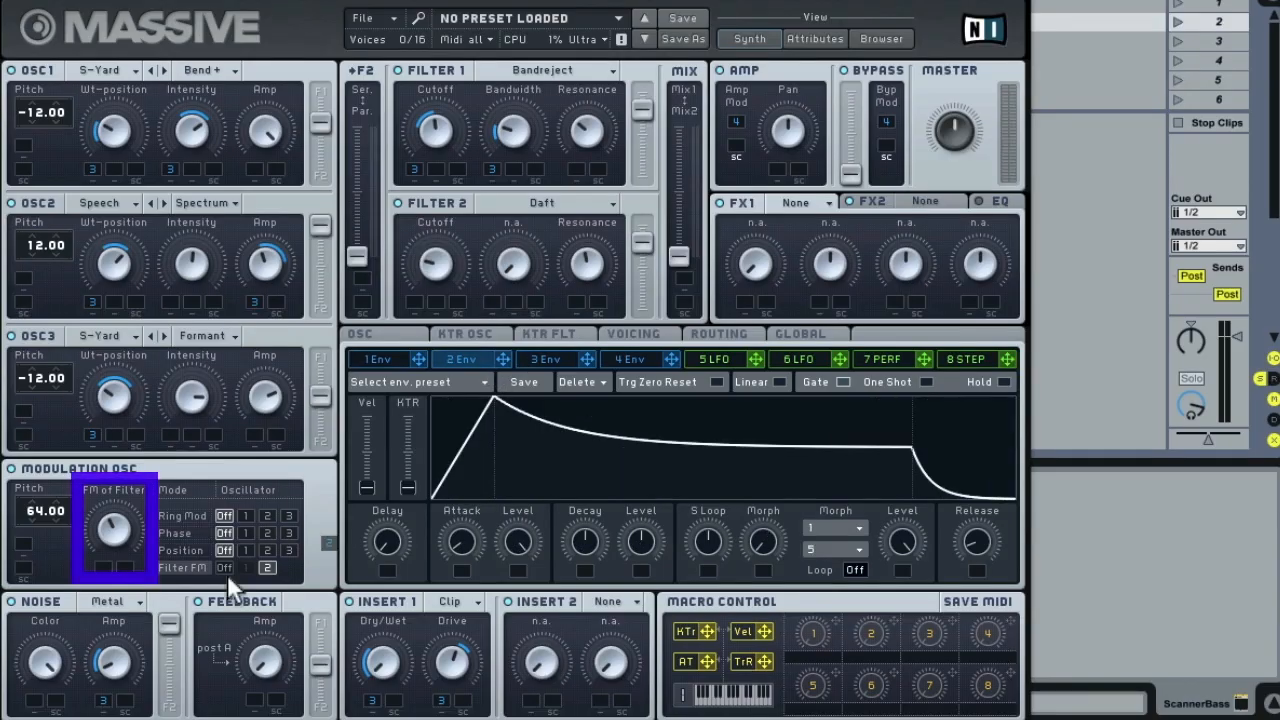
left_click_drag(112, 588, 104, 566)
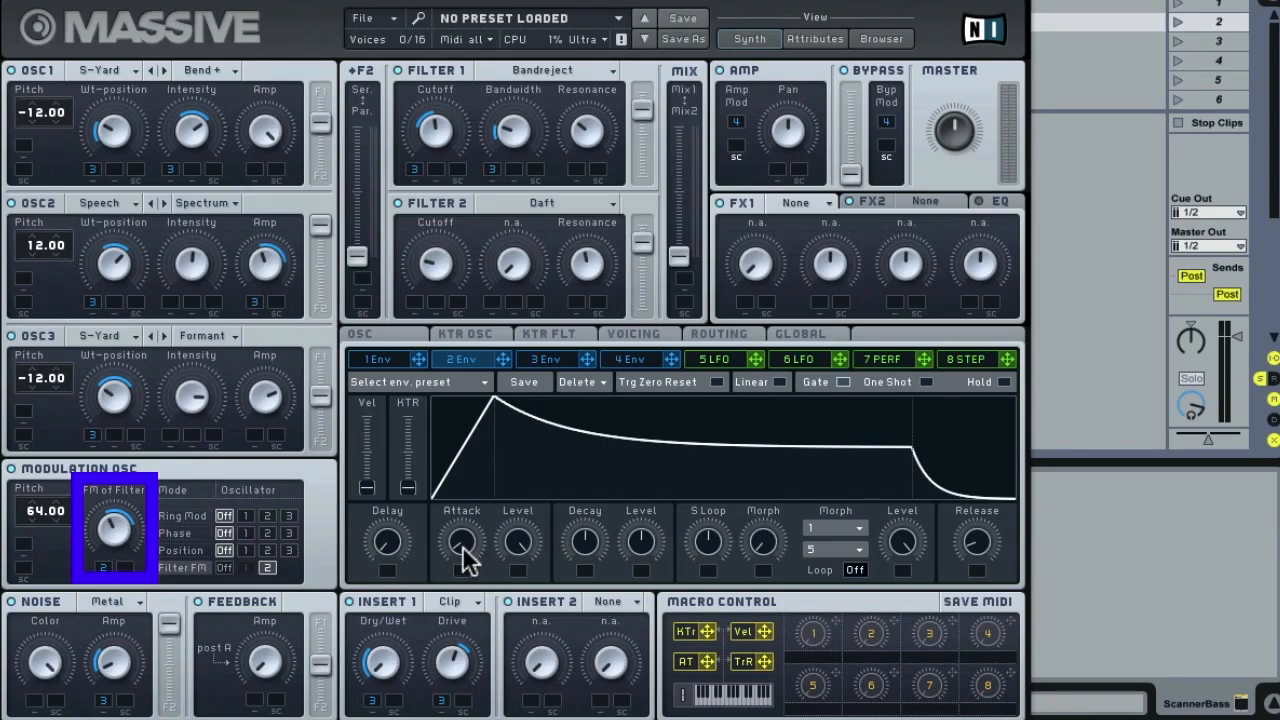
left_click_drag(464, 552, 463, 514)
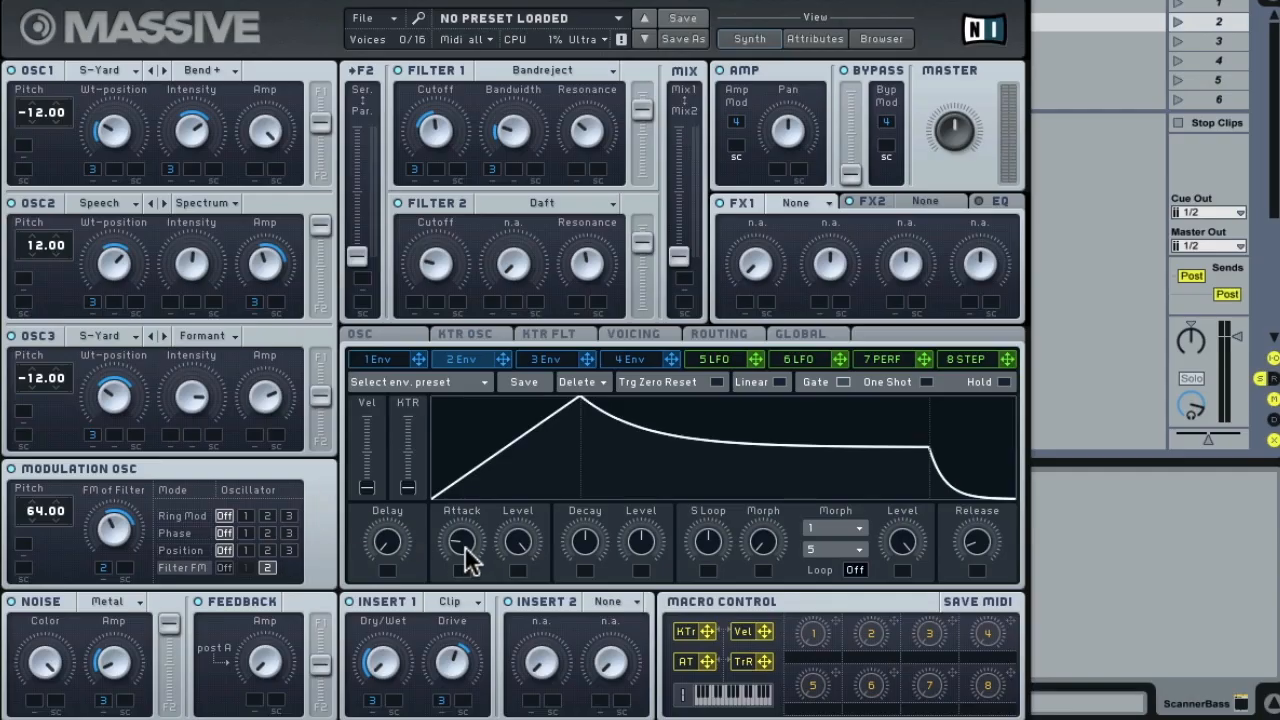
left_click_drag(463, 550, 462, 540)
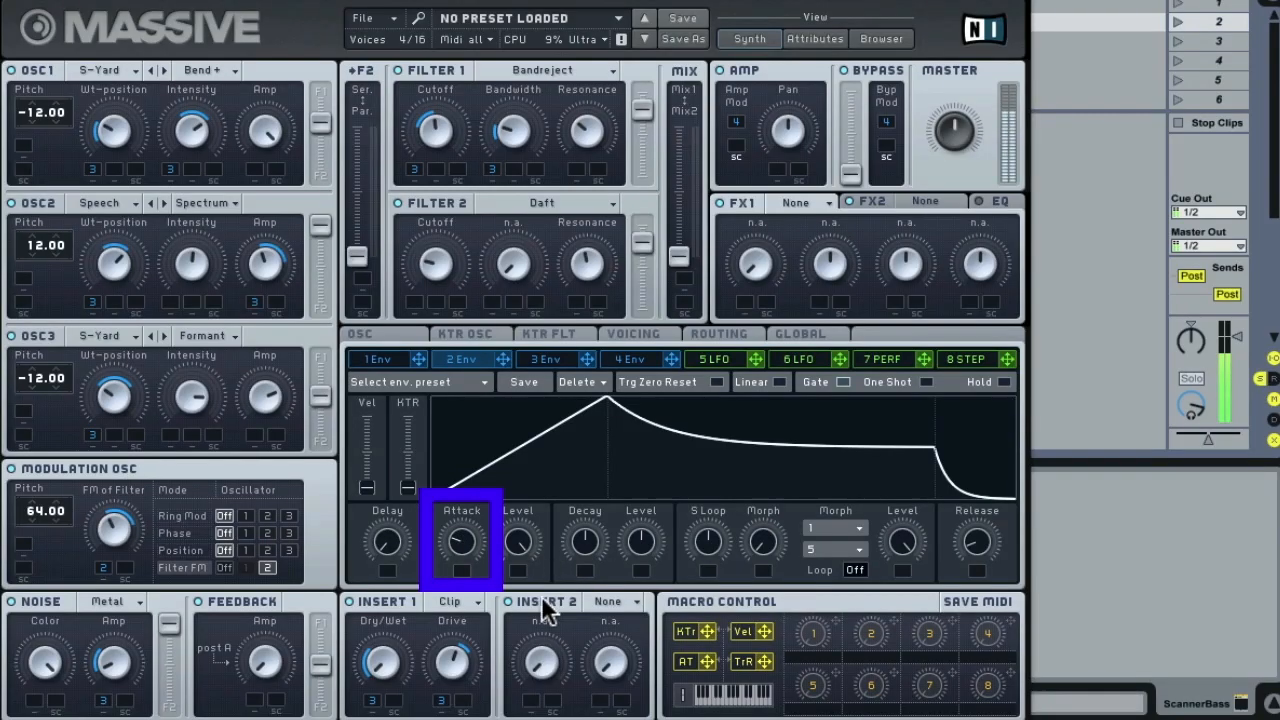
left_click_drag(466, 543, 463, 517)
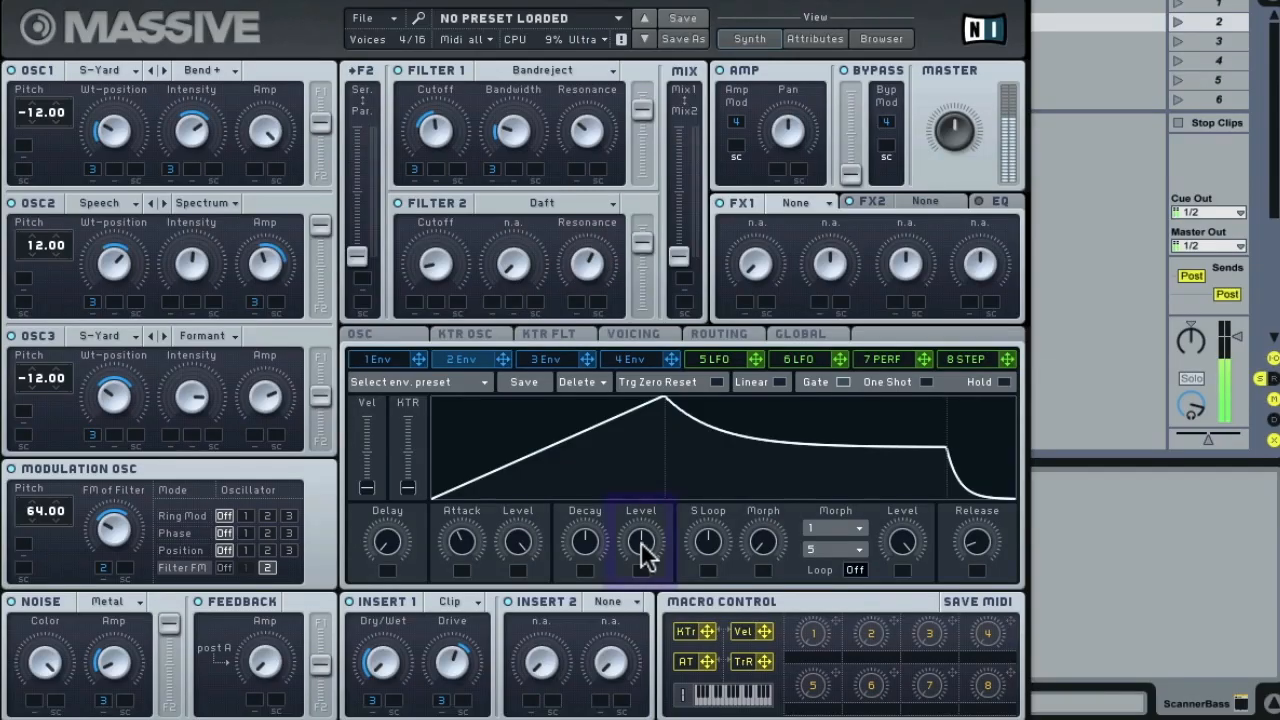
left_click_drag(640, 548, 622, 437)
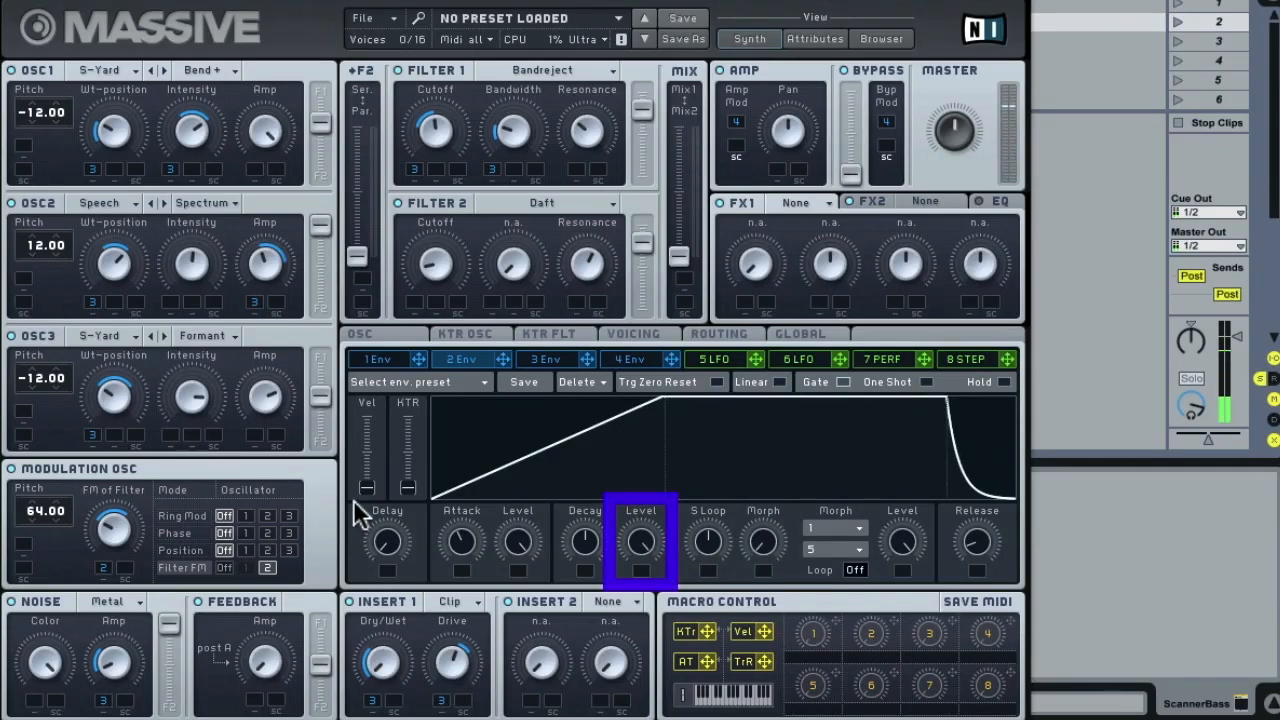
left_click_drag(471, 531, 471, 517)
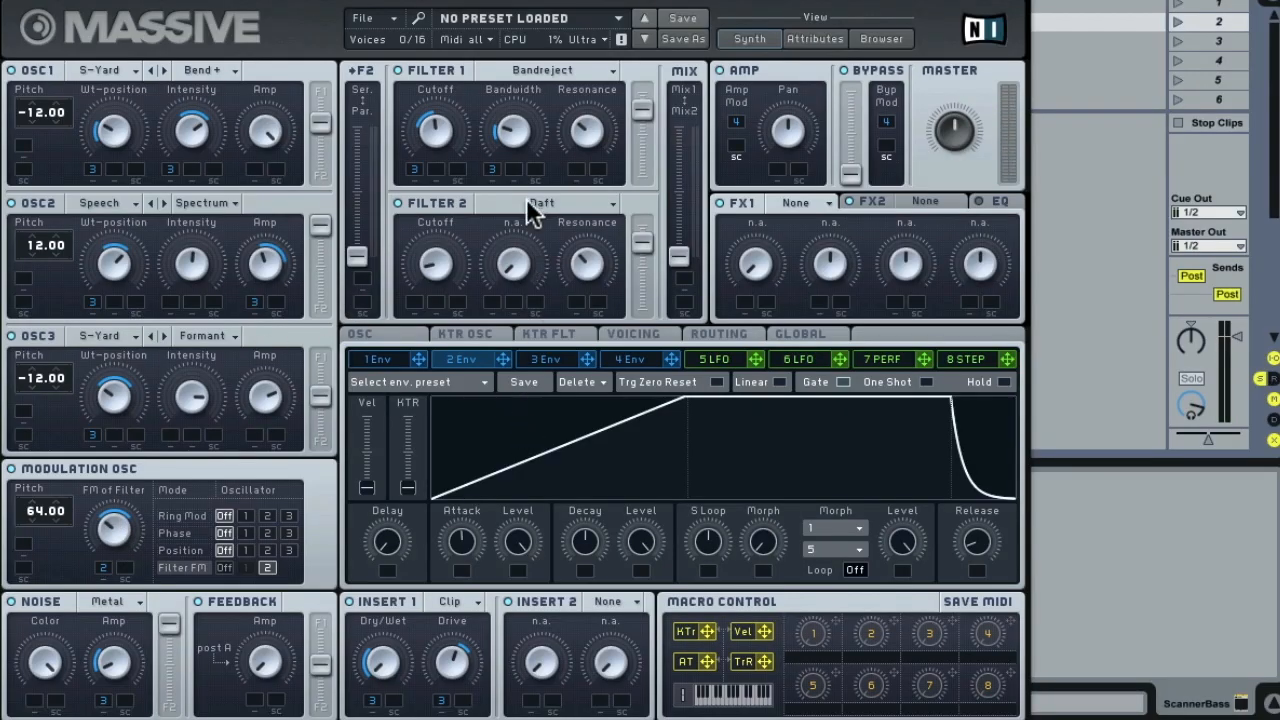
- Route Insert 2 after Filter 2 and load the Sine Shaper in it, with dry/wet and drive just under halfway
left_click(721, 330)
left_click(666, 514)
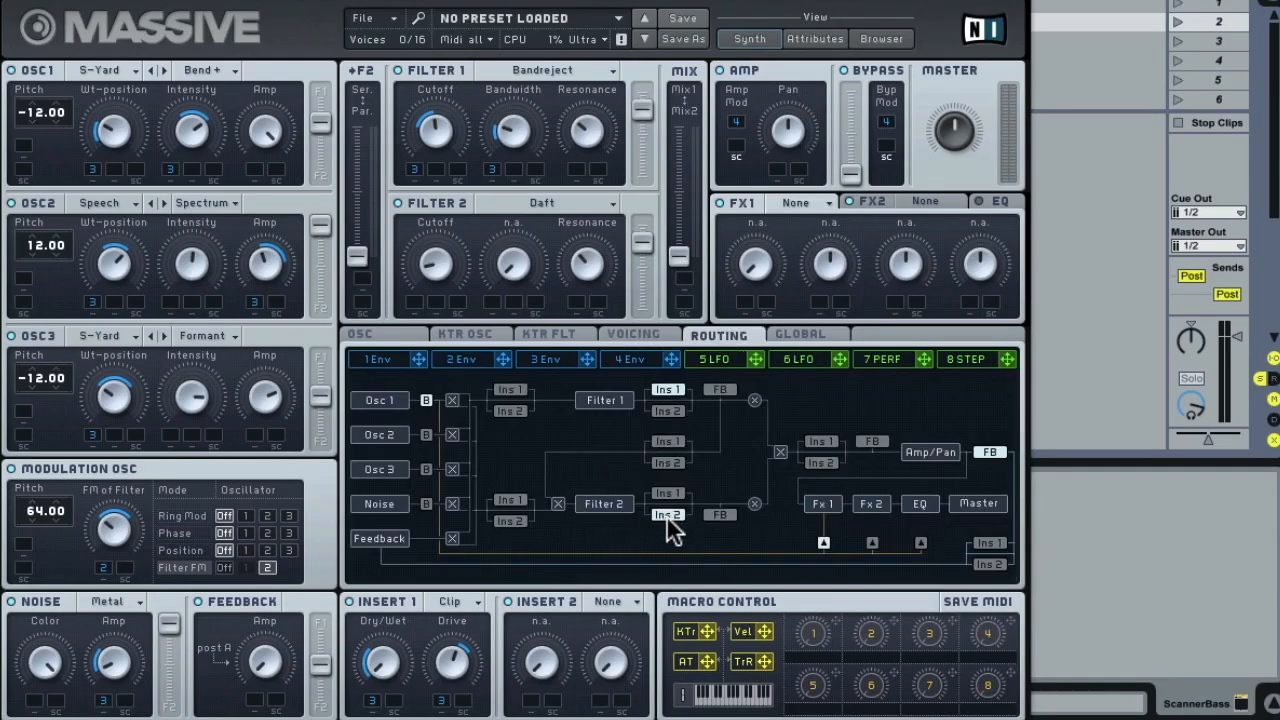
left_click(614, 601)
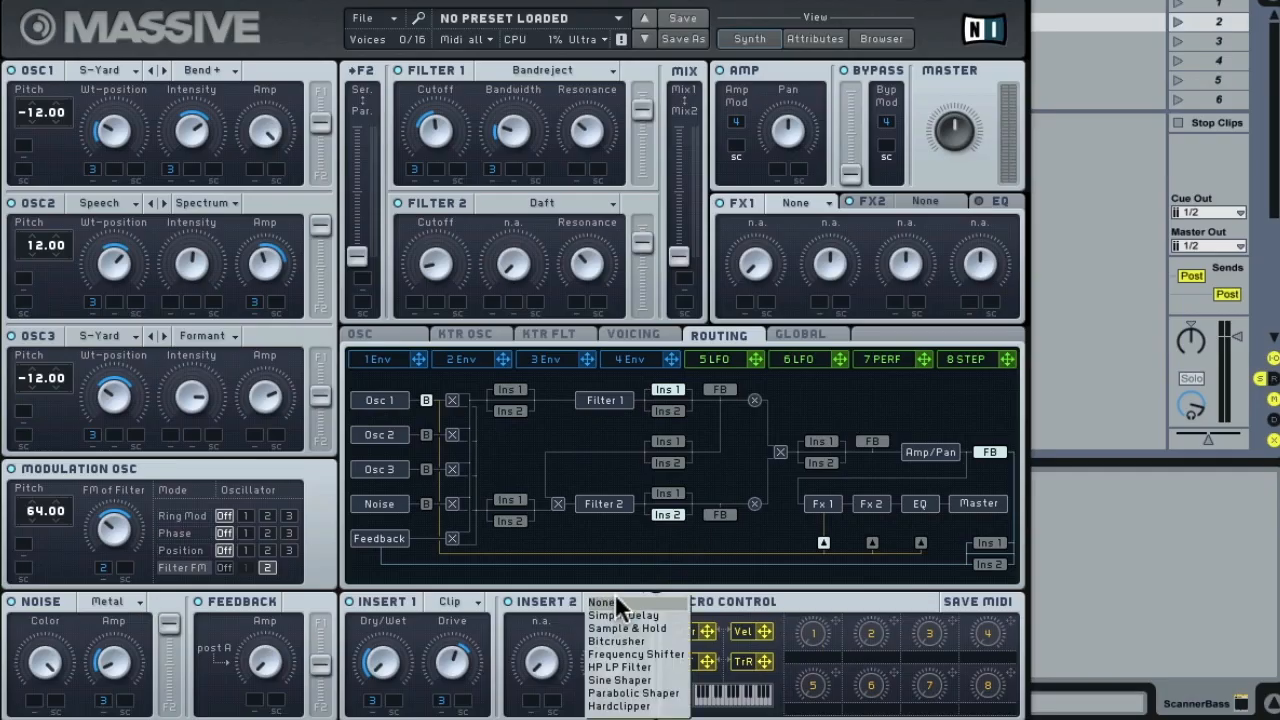
left_click(647, 680)
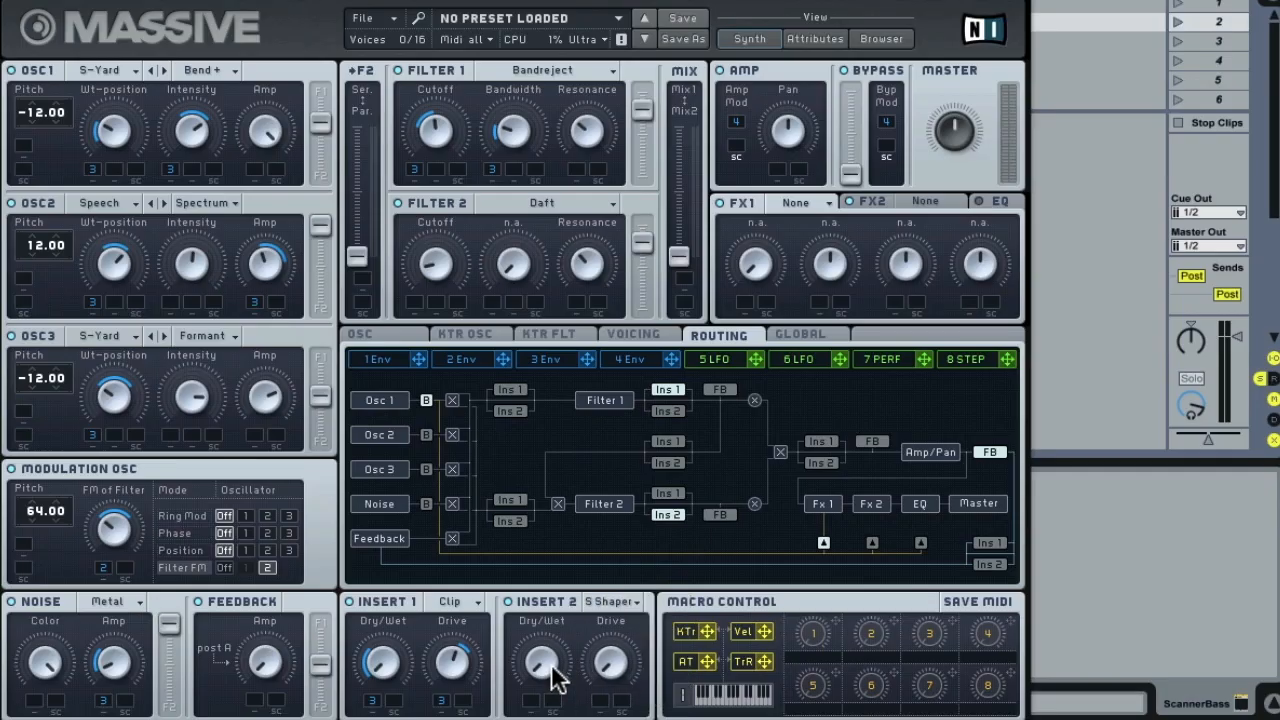
left_click_drag(598, 632, 590, 632)
left_click_drag(543, 680, 542, 622)
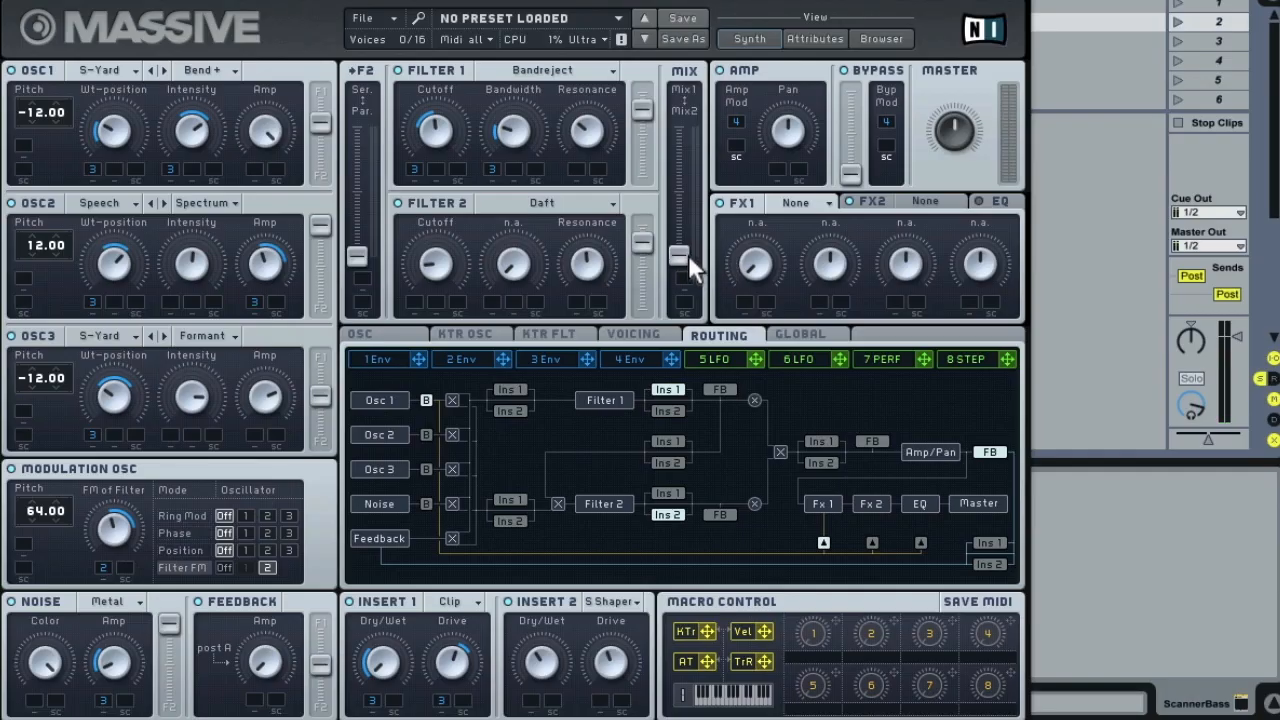
- Set the filter mix fader about three quarters of the way towards Mix1 and lower Envelope 3's S Loop slightly
left_click_drag(684, 258, 678, 122)
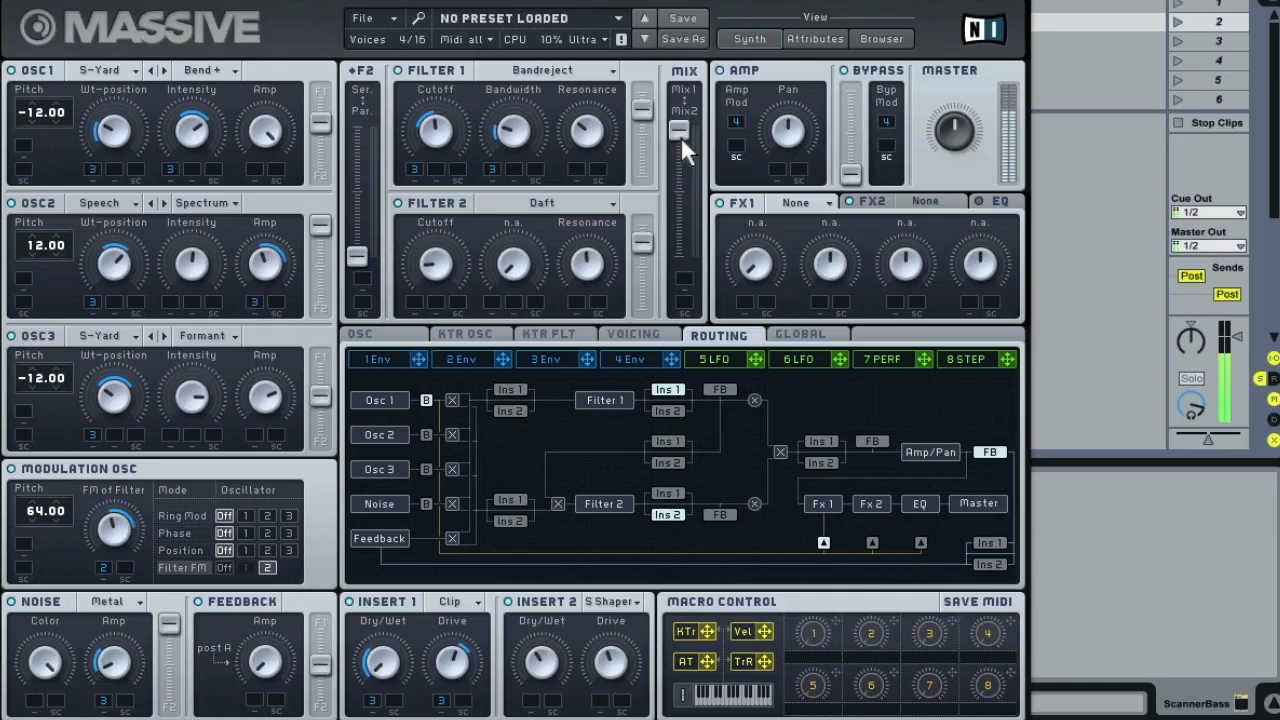
left_click_drag(680, 136, 688, 168)
left_click_drag(674, 160, 675, 165)
left_click(560, 360)
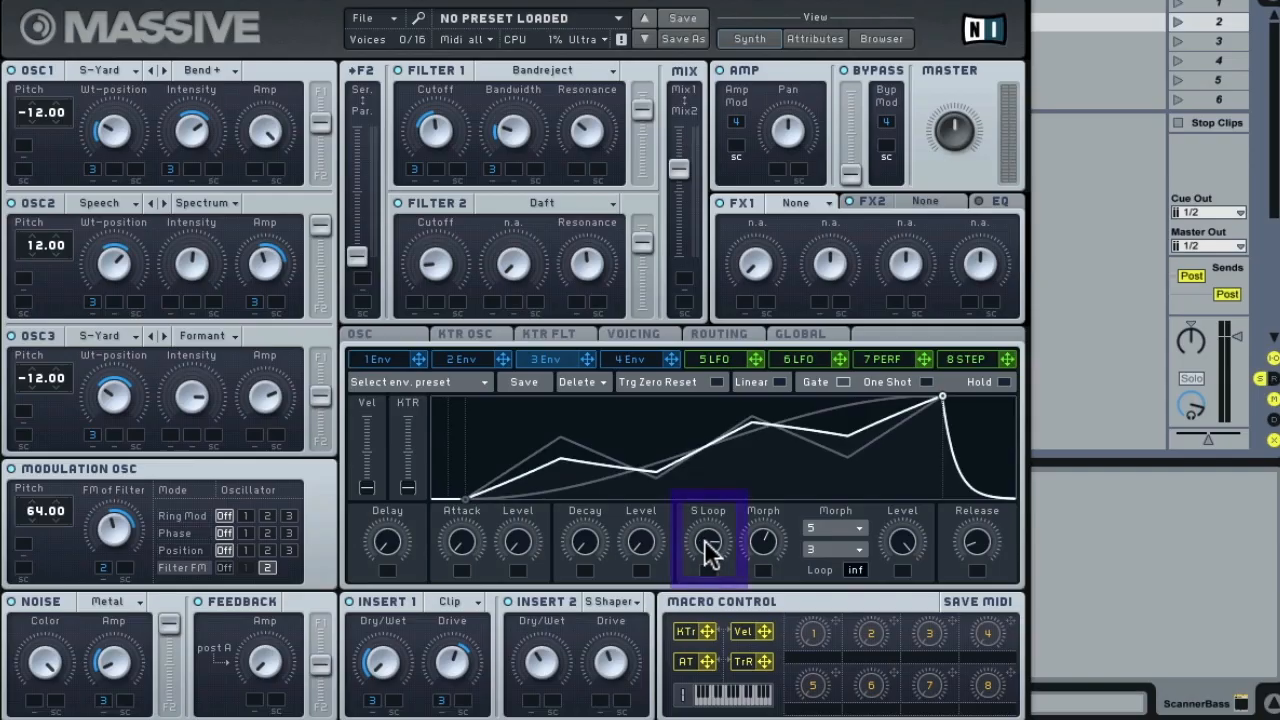
left_click_drag(708, 550, 717, 621)
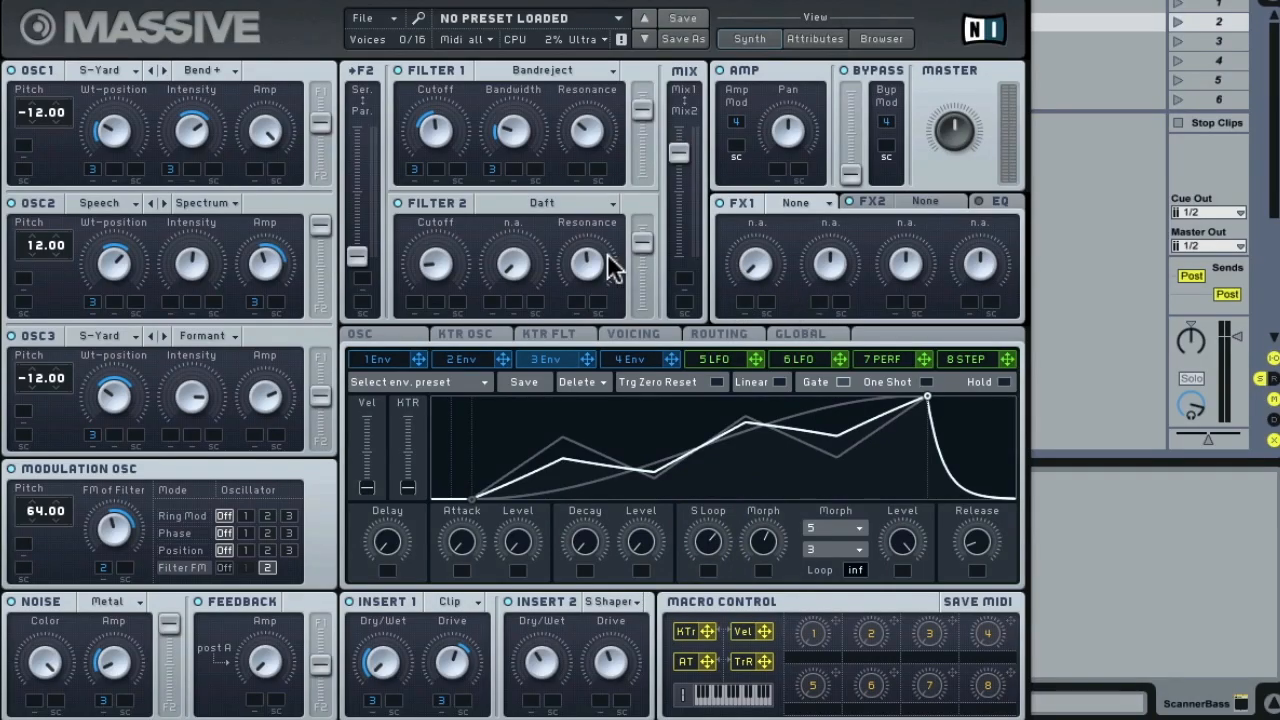
- Load Brauner Tube in FX1 with low dry/wet and drive, and fine-tune Envelope 3's S Loop and Insert 1's drive
left_click(815, 204)
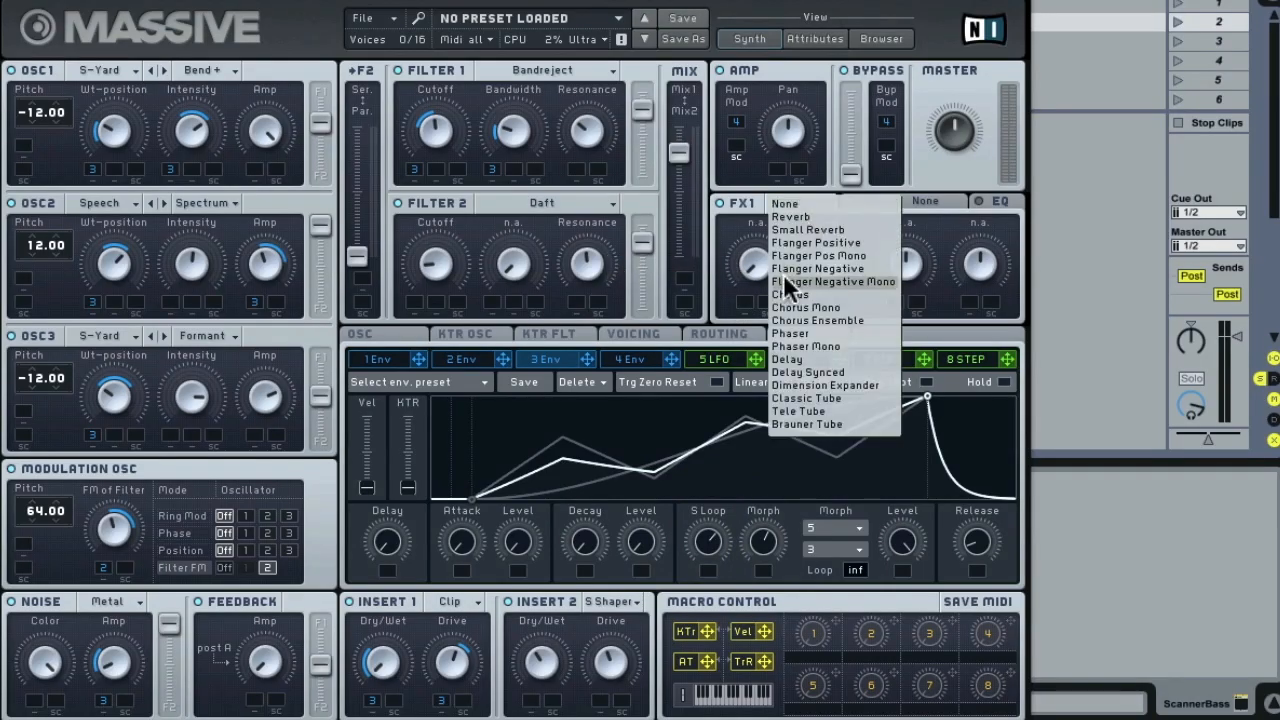
left_click(813, 423)
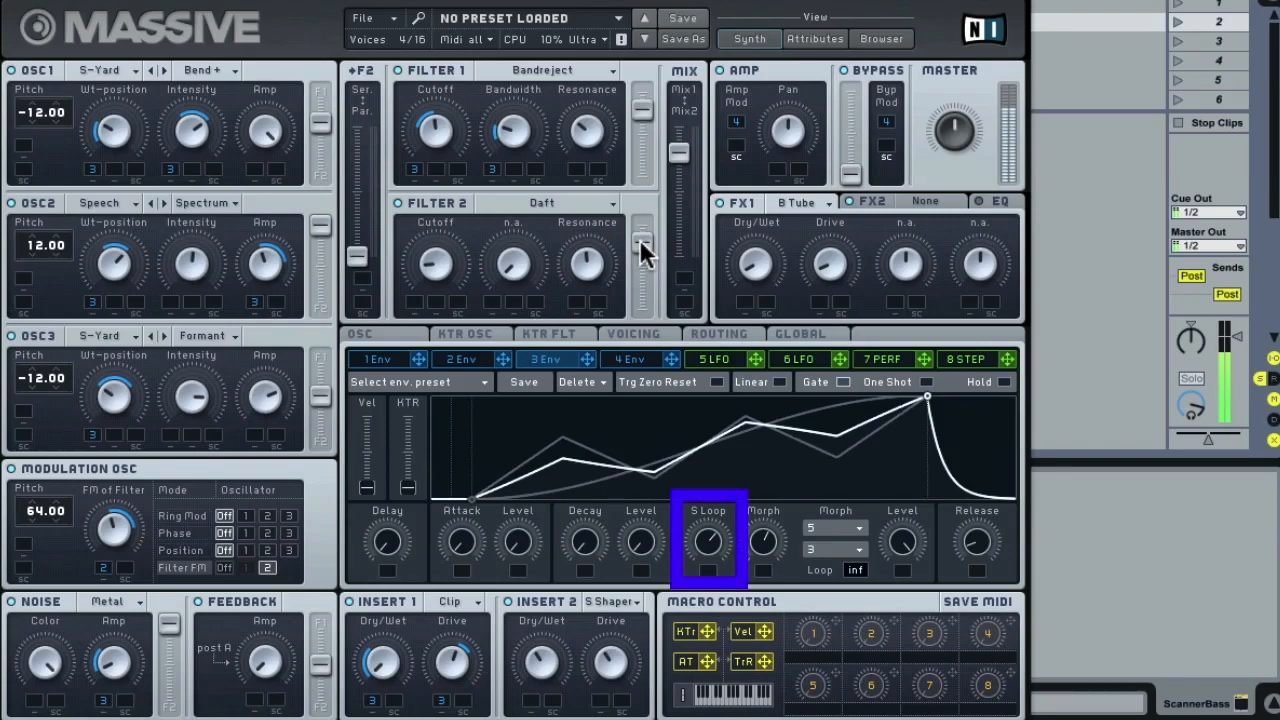
mouse_move(711, 546)
left_mouse_down()
mouse_move(716, 605)
mouse_move(709, 537)
left_mouse_up()
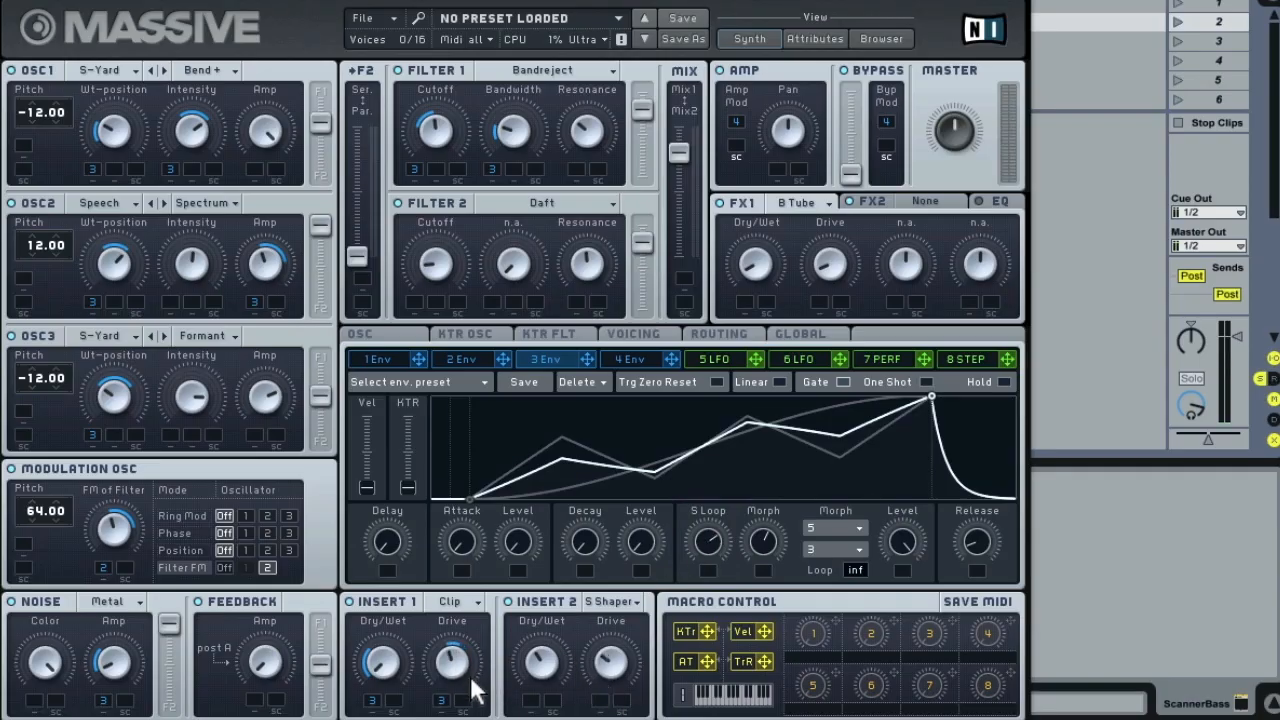
left_click_drag(475, 690, 472, 678)
- Load Small Reverb in FX2 with dry/wet just under halfway, a small size and density around two thirds, and open the EQ
left_click(908, 199)
left_click(924, 200)
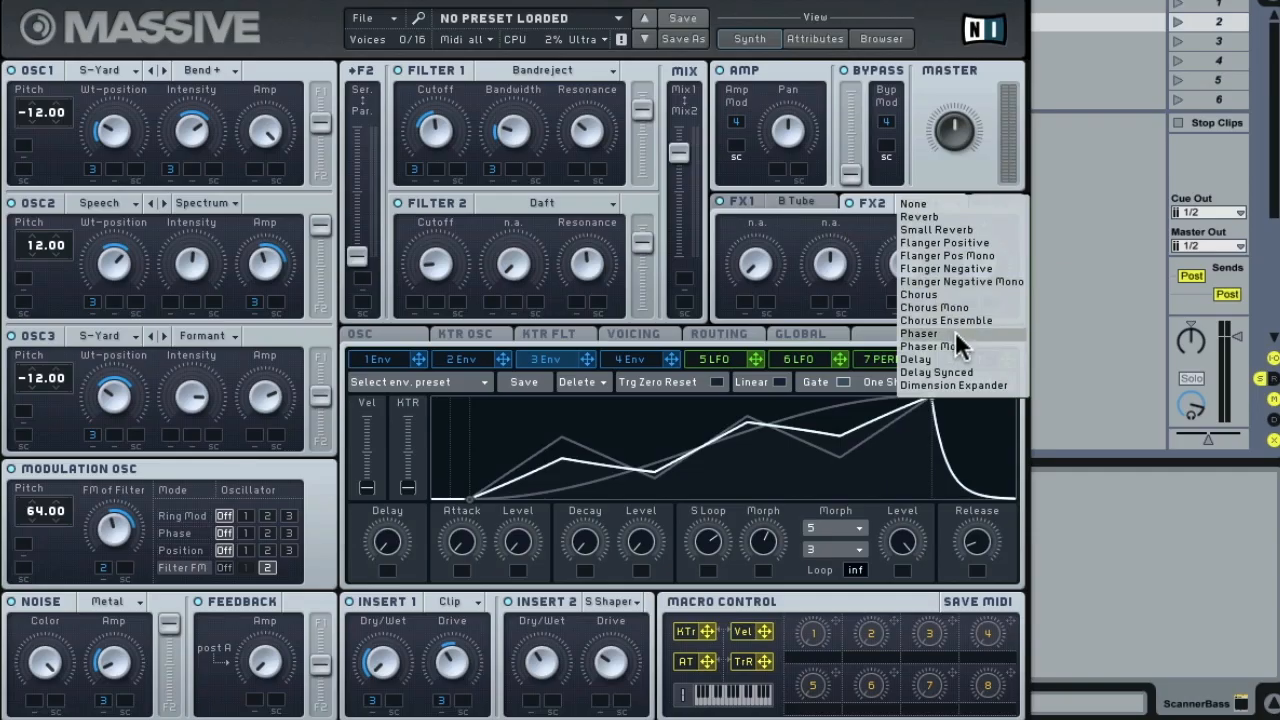
left_click(956, 229)
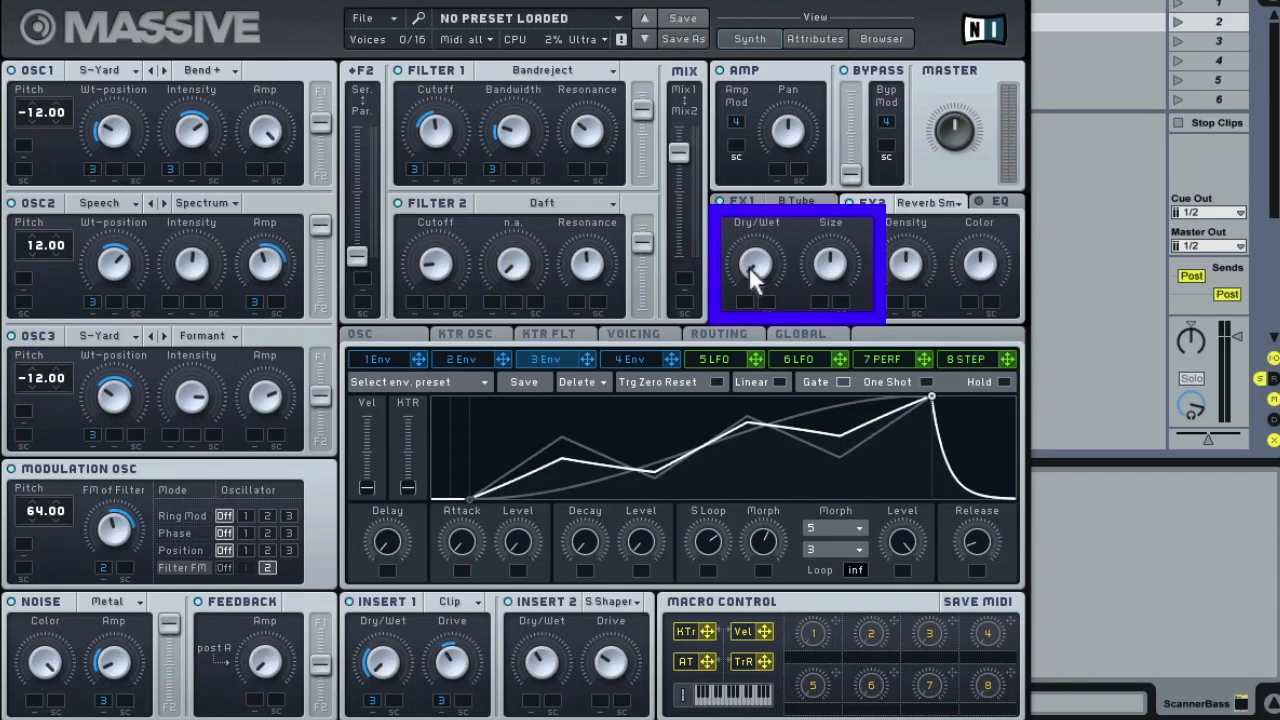
left_click_drag(828, 265, 834, 329)
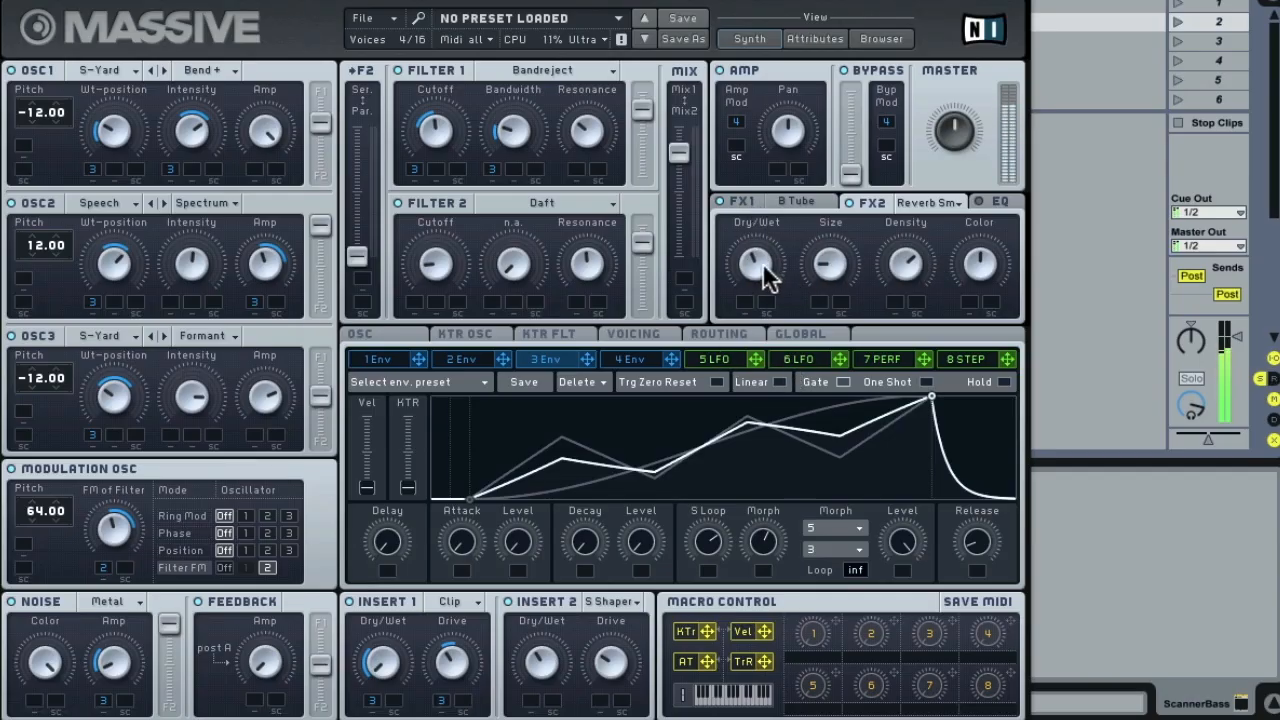
left_click(994, 205)
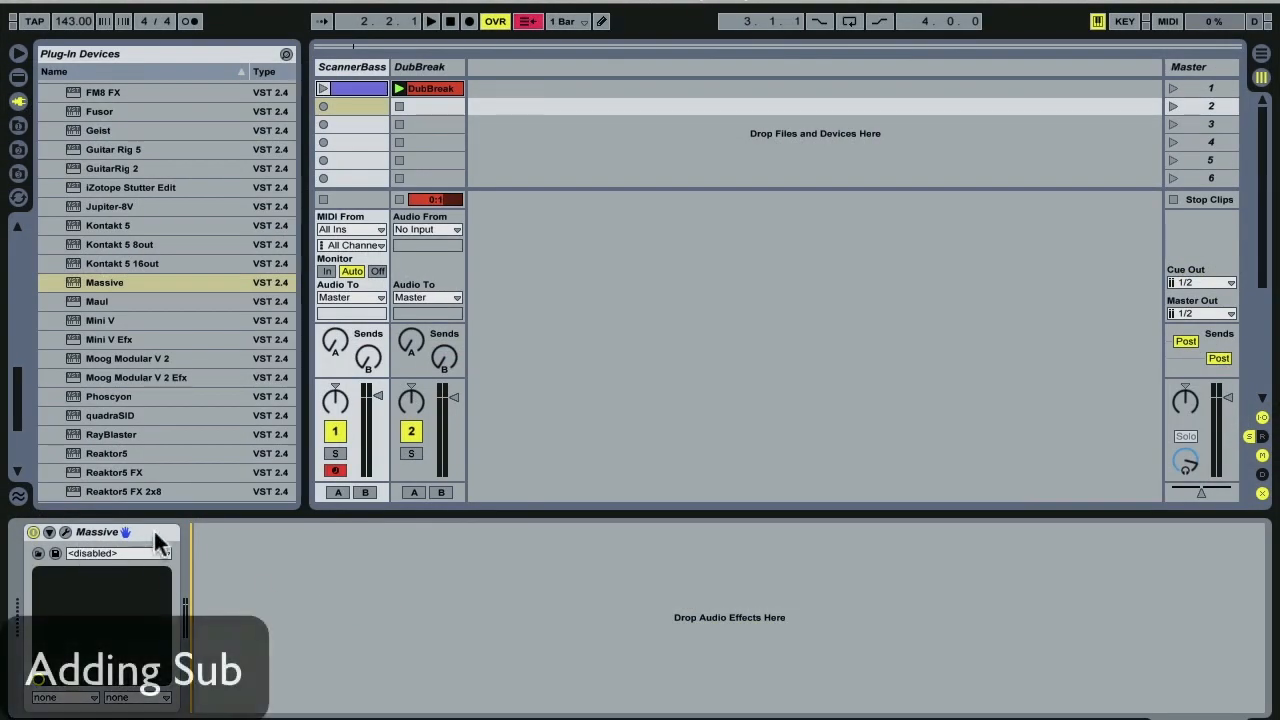
- Group the Massive device into an instrument rack and show the rack's chain list
right_click(152, 532)
left_click(205, 636)
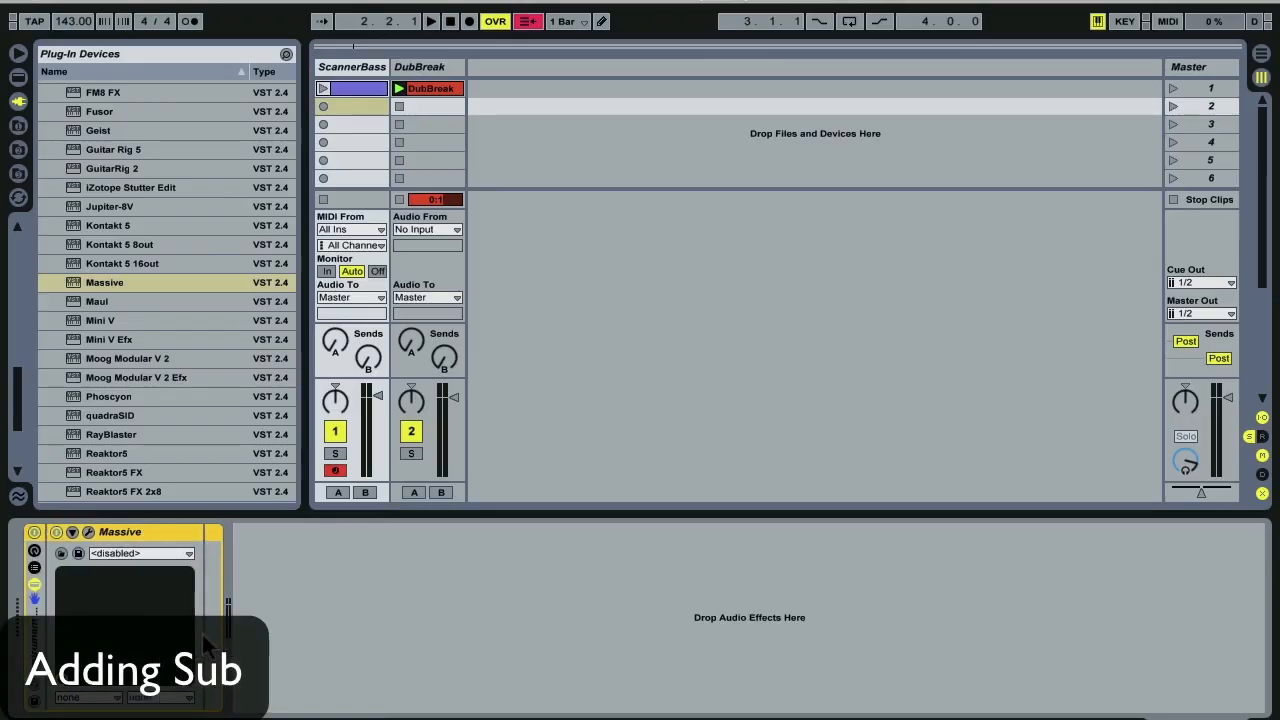
left_click(34, 568)
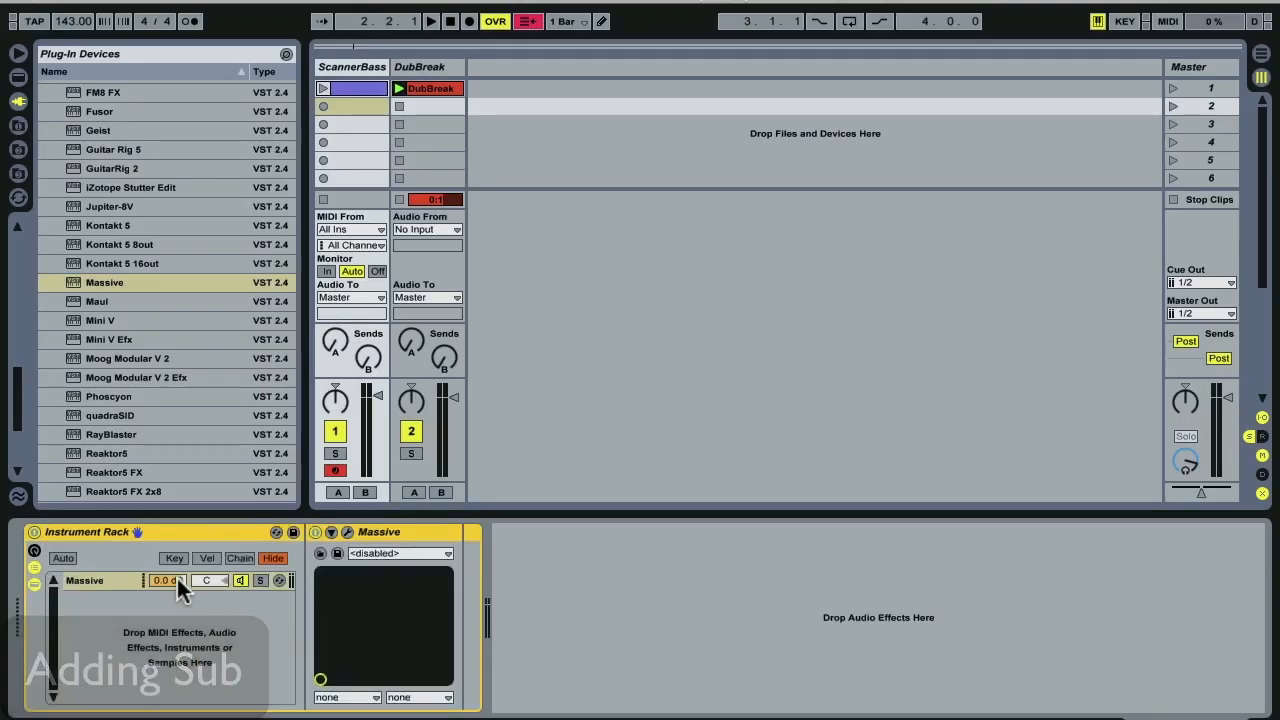
- Rename the instrument rack ScannerBass and its Massive chain ScannerTop
key("super+r")
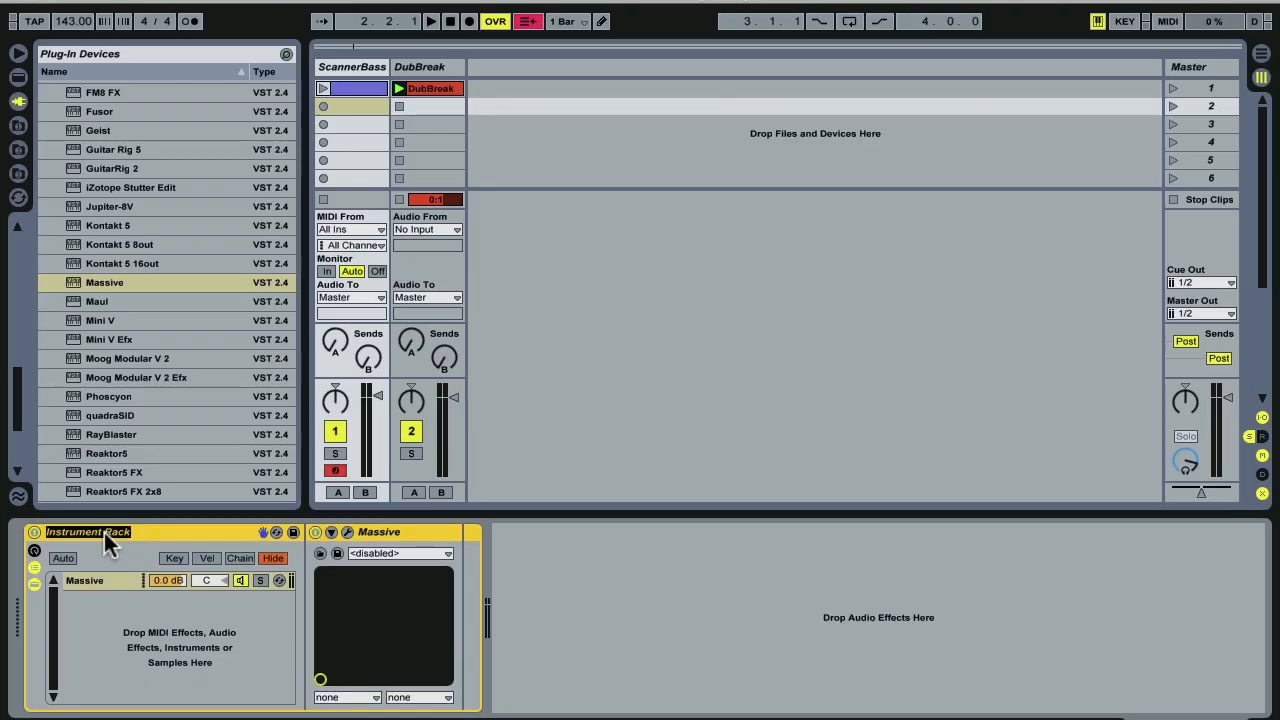
type("ScannerBass")
left_click(100, 579)
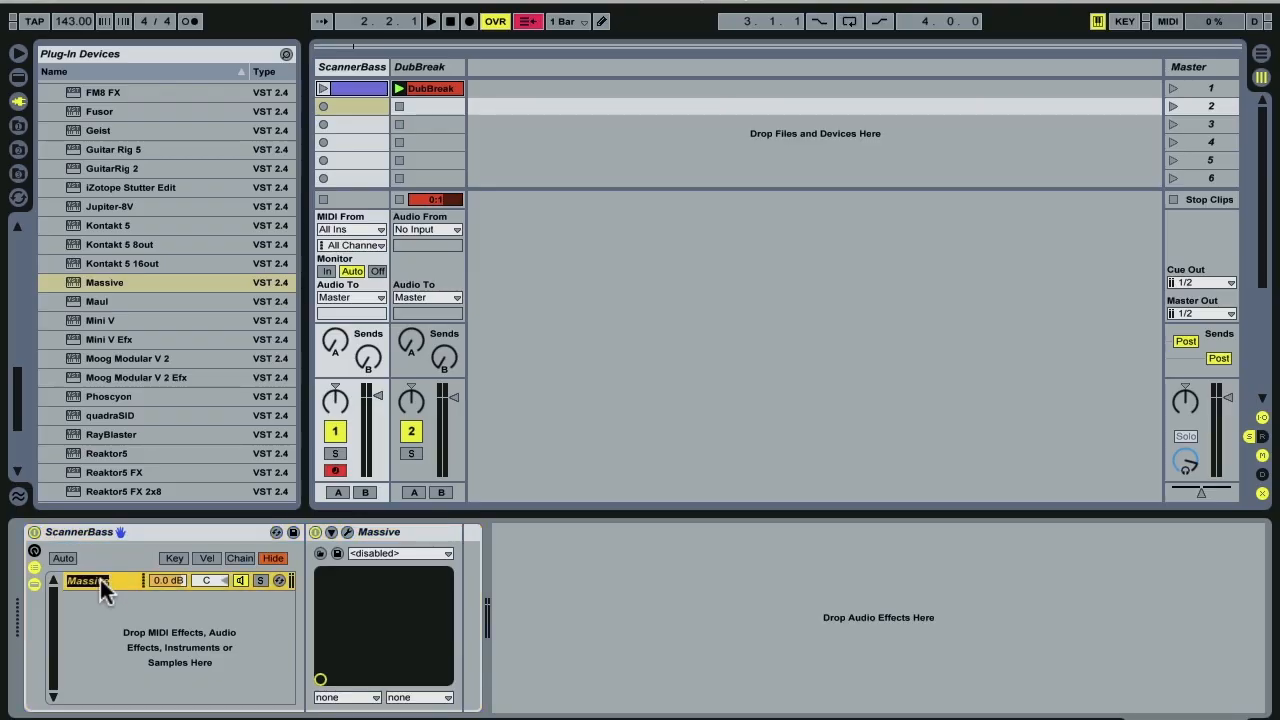
type("ScannerTop")
- Add Operator to the ScannerBass rack as a second chain and solo that chain
left_click(18, 77)
left_click_drag(107, 258, 154, 652)
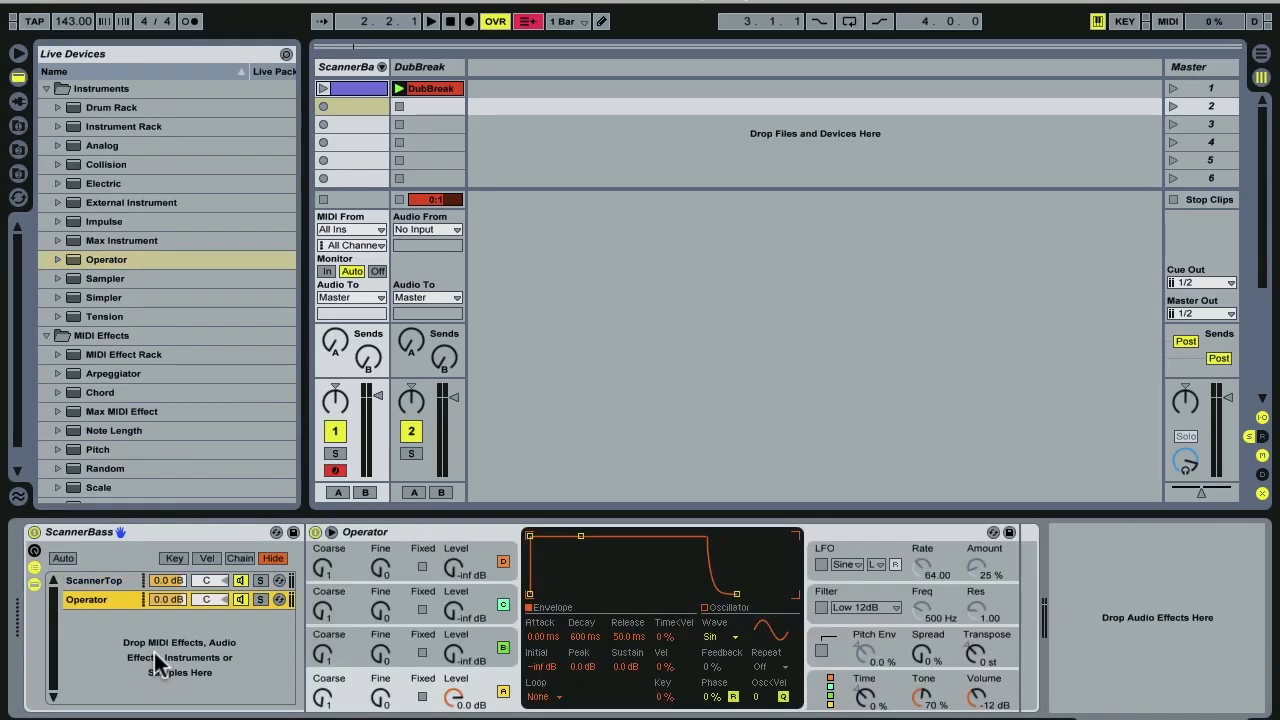
left_click(260, 599)
- Insert a Pitch MIDI effect before Operator and lower the Operator chain's volume to -8.0 dB
scroll(191, 429, "down", 1)
left_click_drag(80, 417, 312, 592)
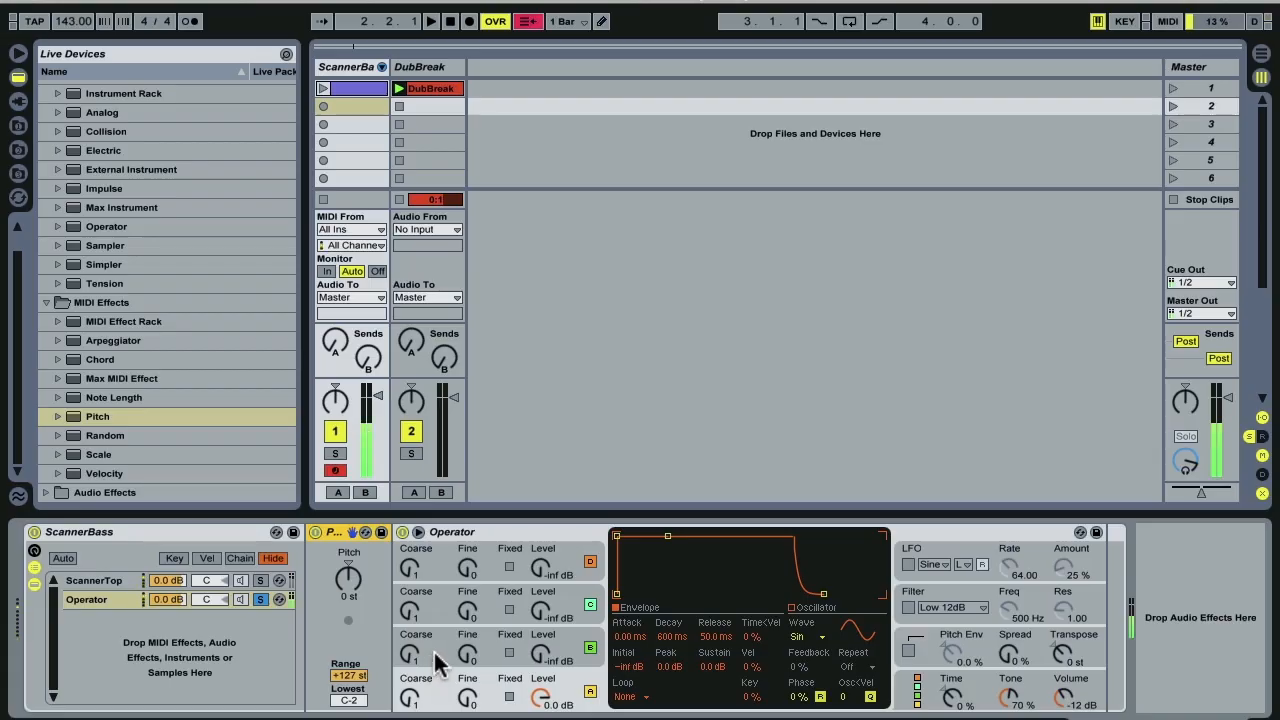
left_click_drag(168, 599, 168, 612)
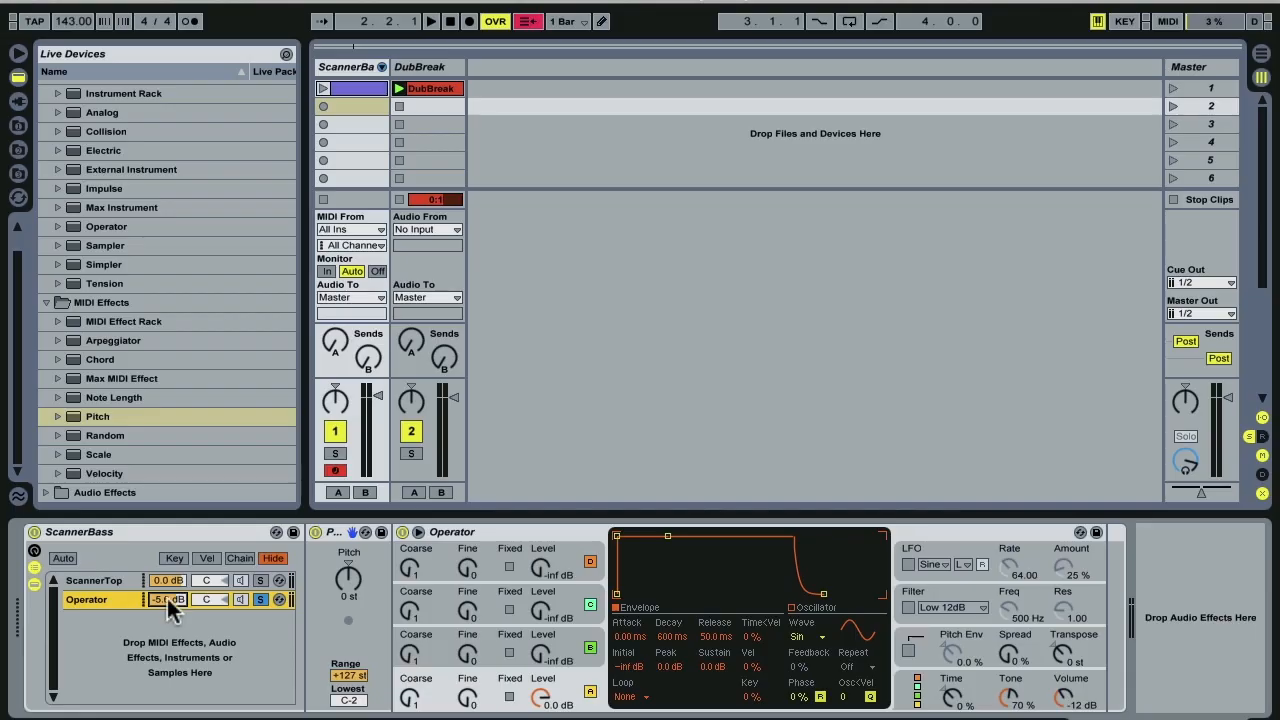
- Add EQ Eight after Operator and make band 1 a low cut at about 50.6 Hz
scroll(138, 444, "up", 2)
left_click(138, 445)
scroll(136, 445, "down", 2)
left_click(47, 492)
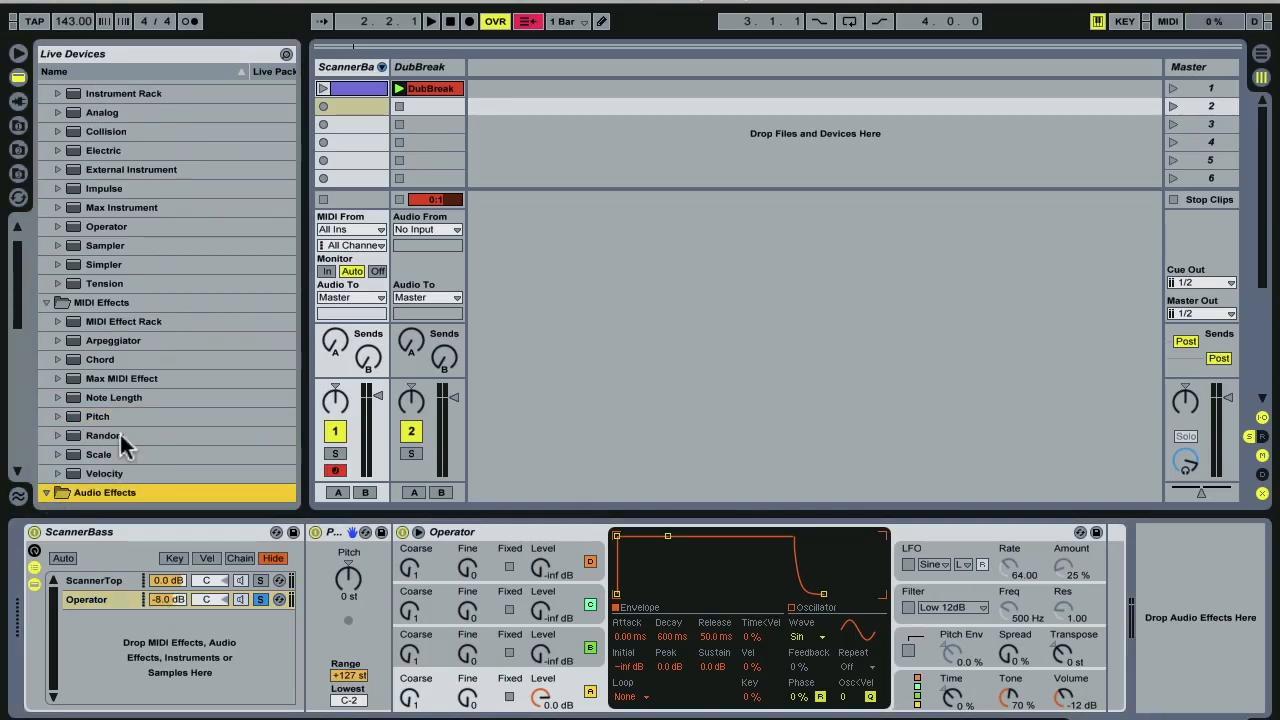
scroll(120, 431, "down", 10)
left_click_drag(92, 305, 1033, 622)
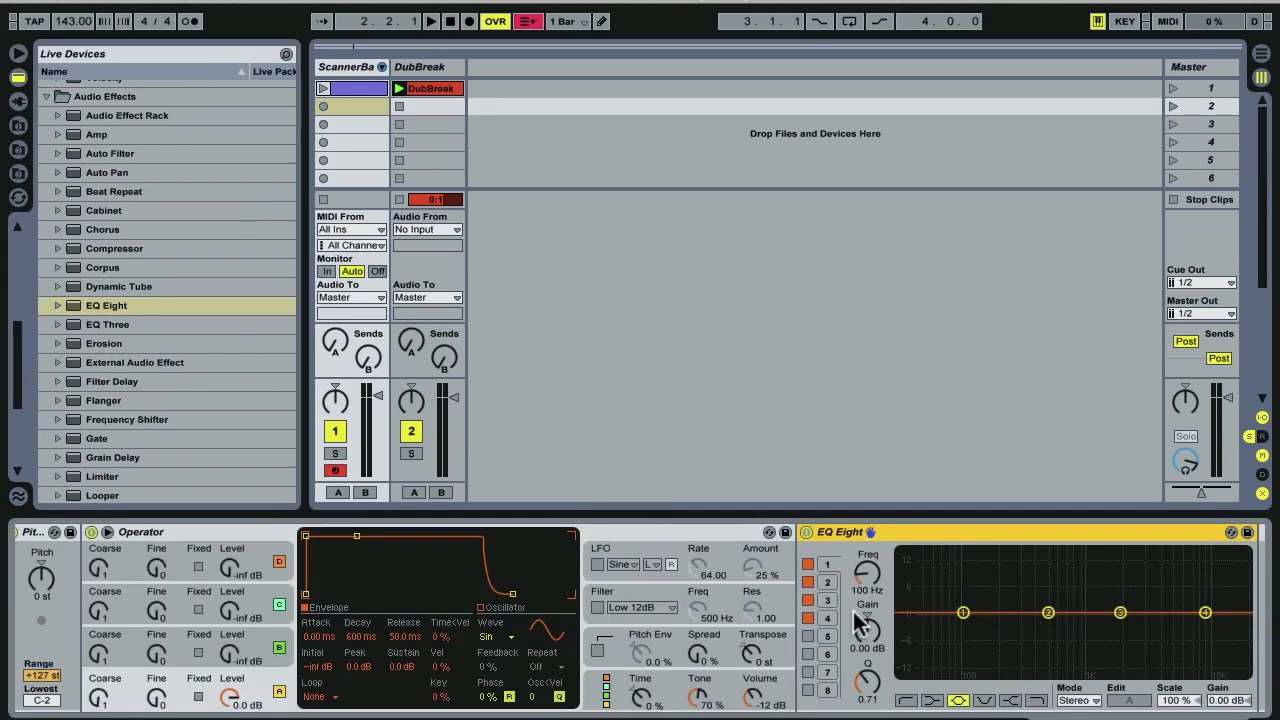
left_click(906, 700)
left_click_drag(866, 575, 866, 600)
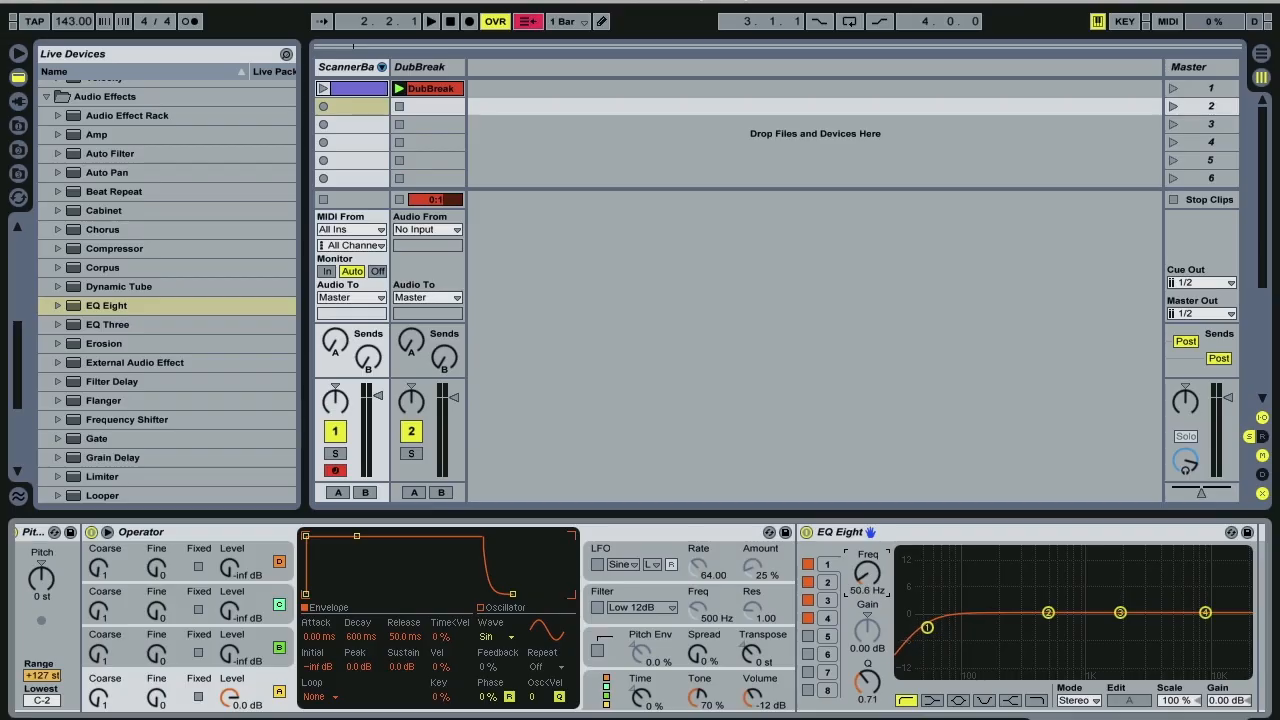
- Make band 4 of the Operator chain's EQ Eight a high cut at 169 Hz, comparing the sound with the EQ bypassed
right_click(903, 527)
left_click(936, 515)
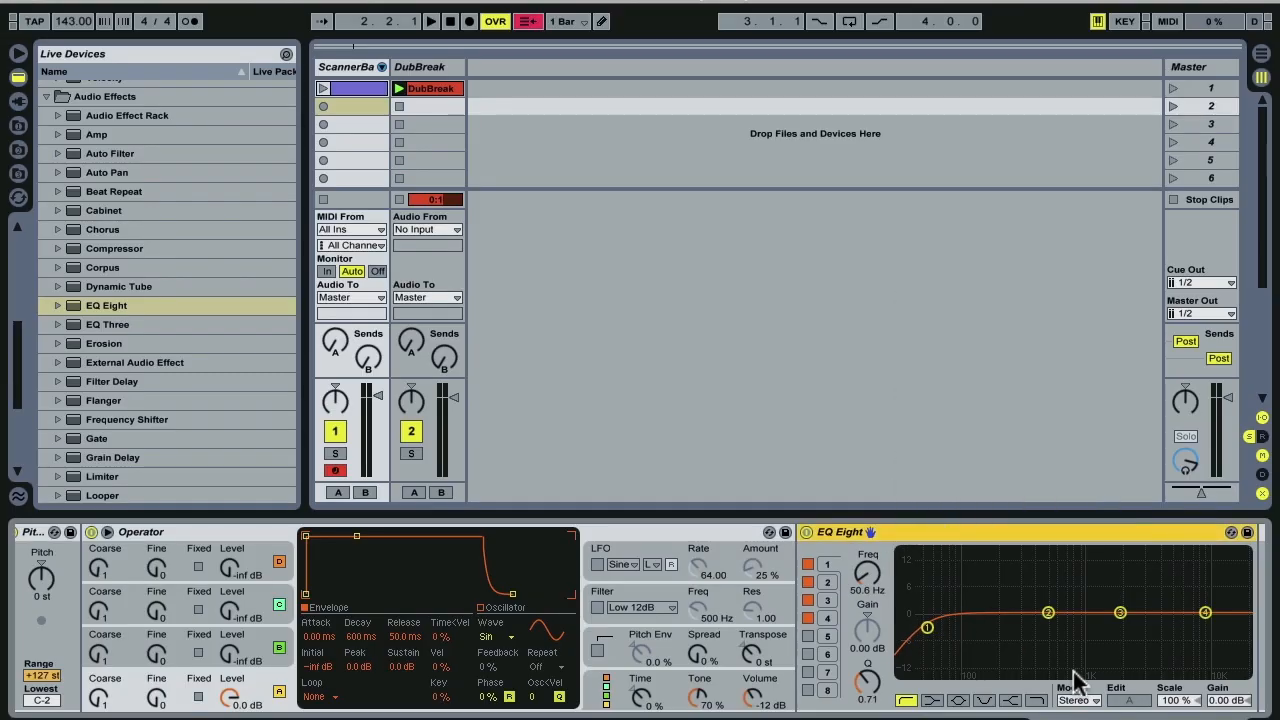
scroll(828, 630, "right", 3)
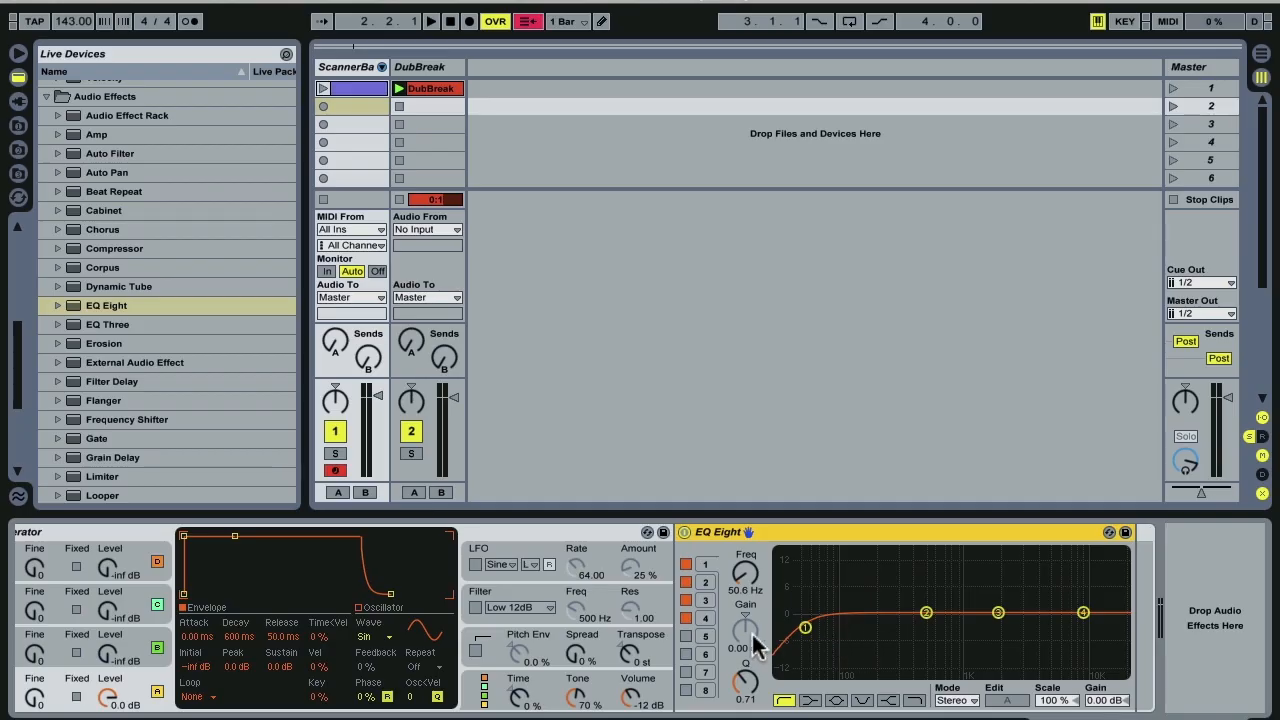
left_click(703, 617)
left_click(913, 700)
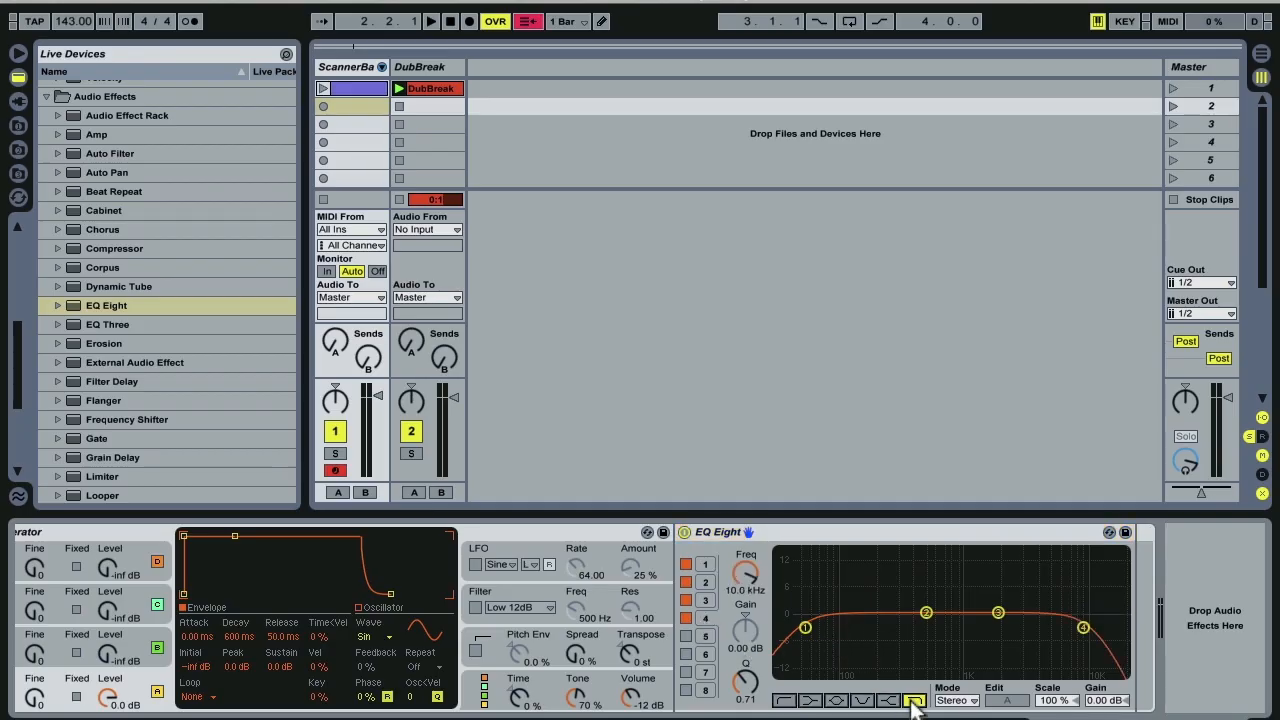
left_click_drag(750, 578, 750, 641)
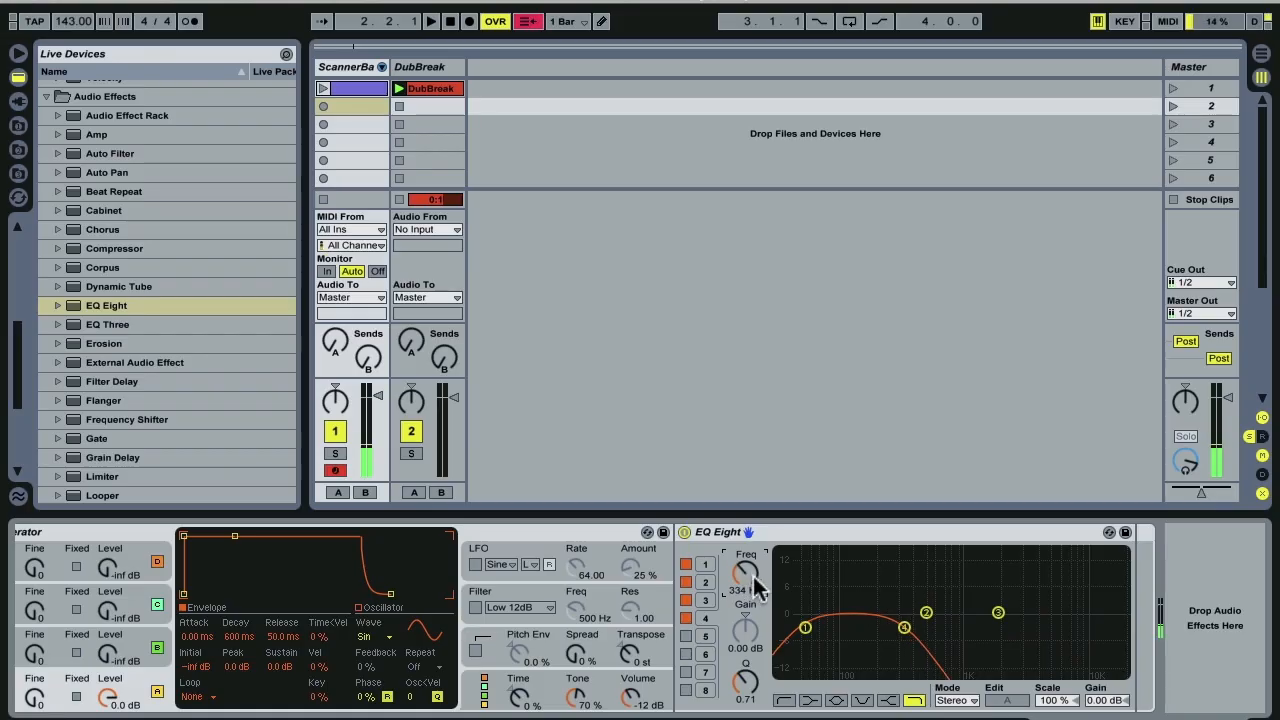
left_click(684, 532)
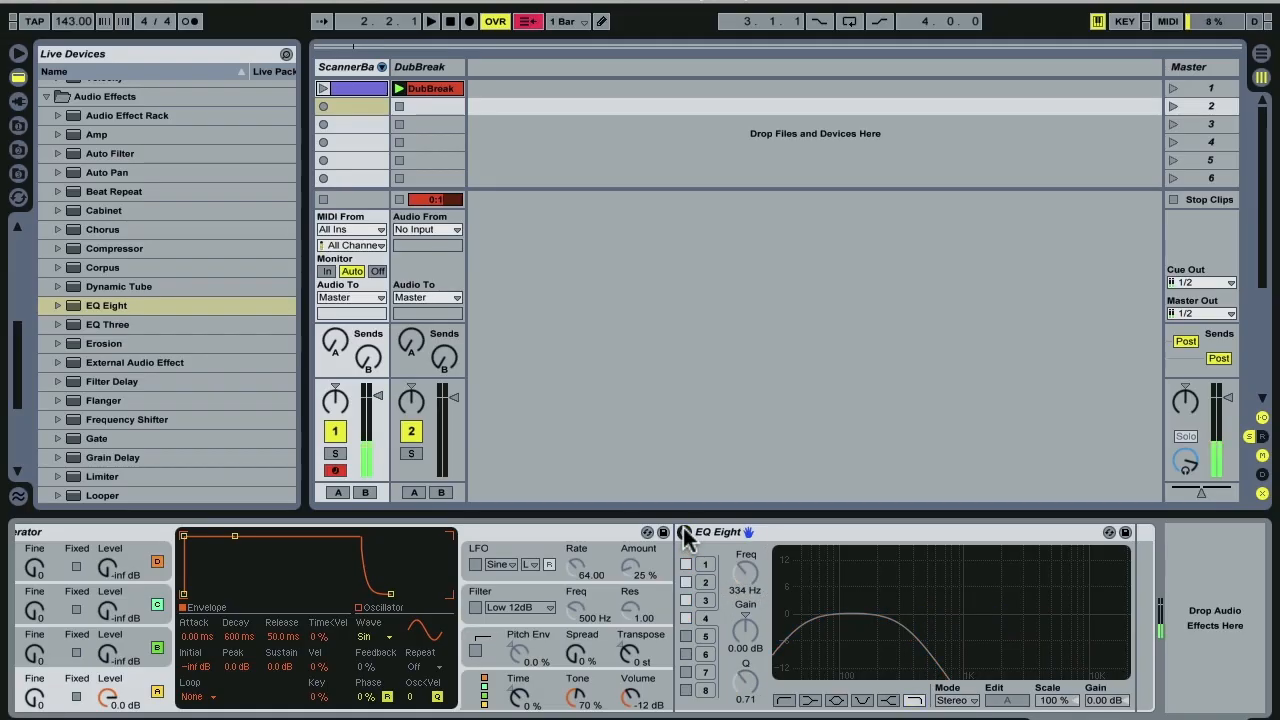
left_click(684, 532)
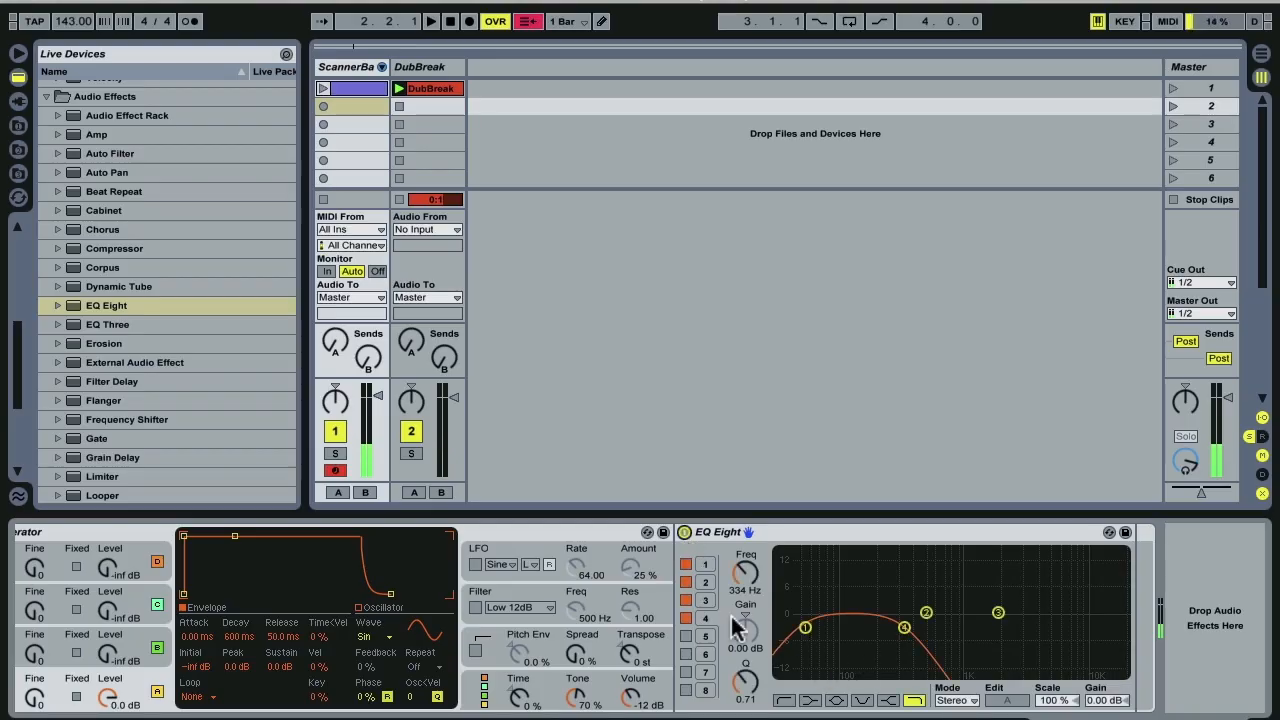
left_click_drag(752, 595, 752, 640)
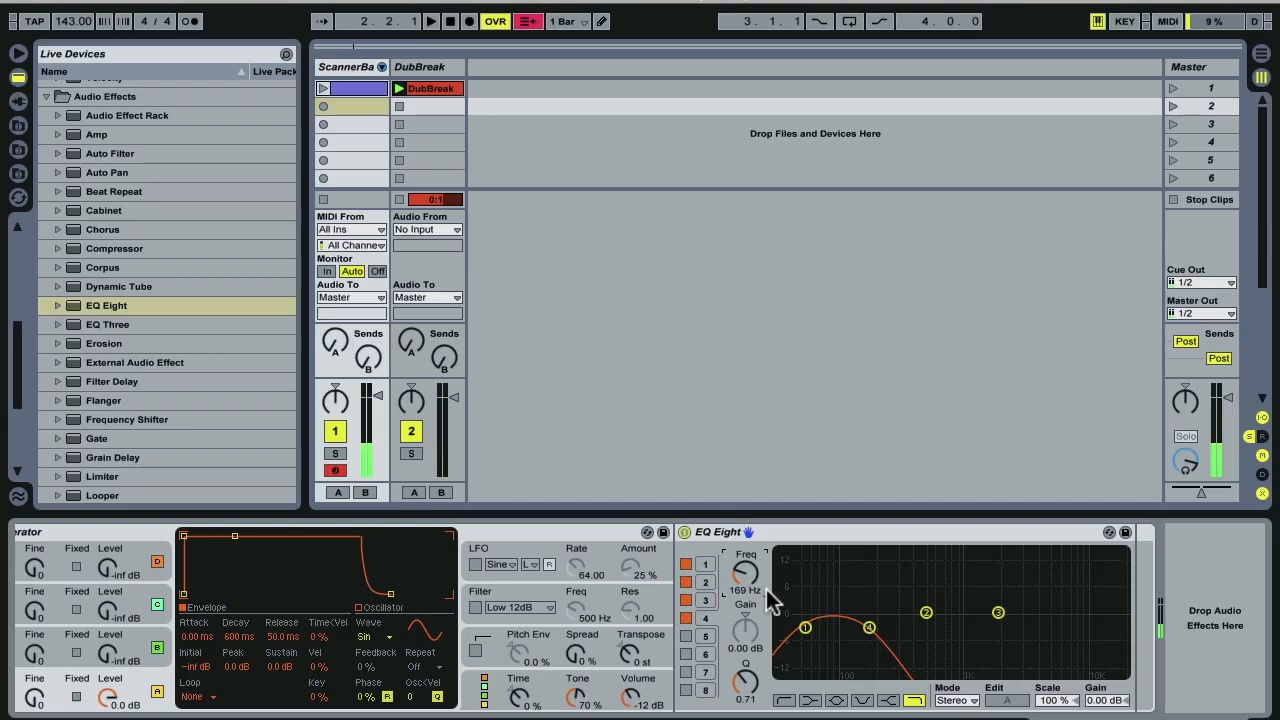
- Set Operator's number of voices to 1 in its global settings
left_click(482, 699)
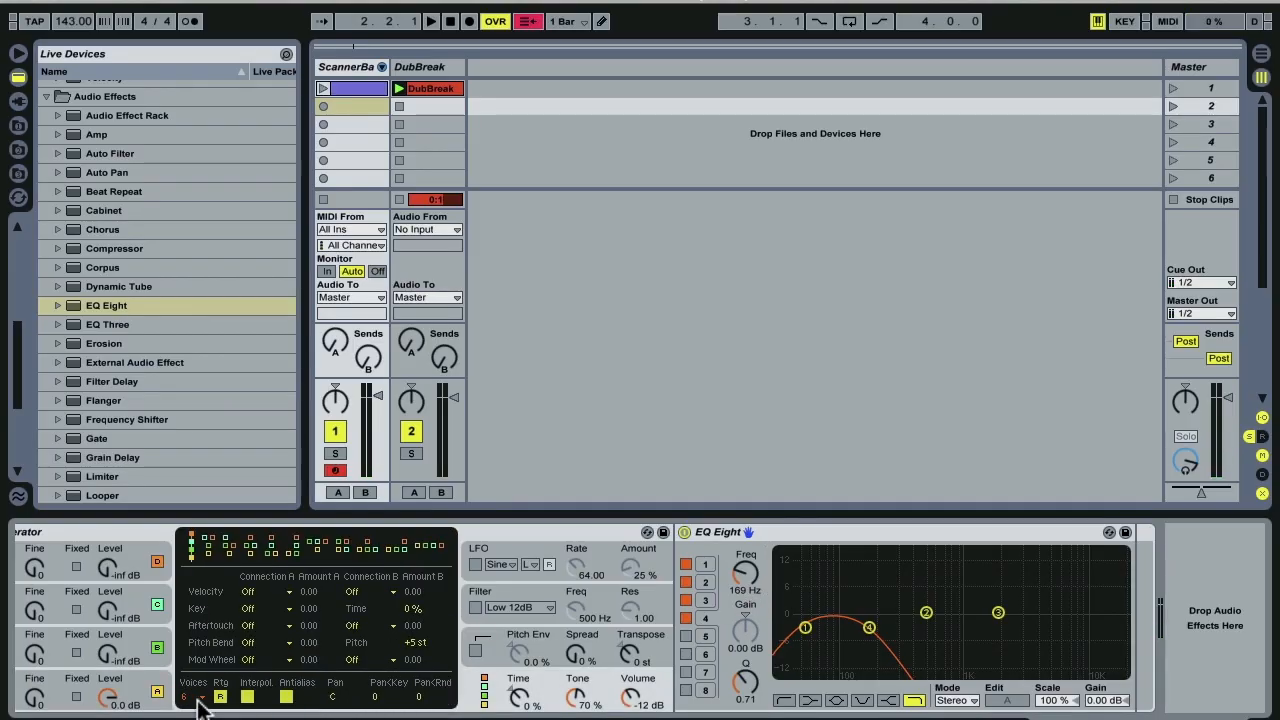
left_click(197, 697)
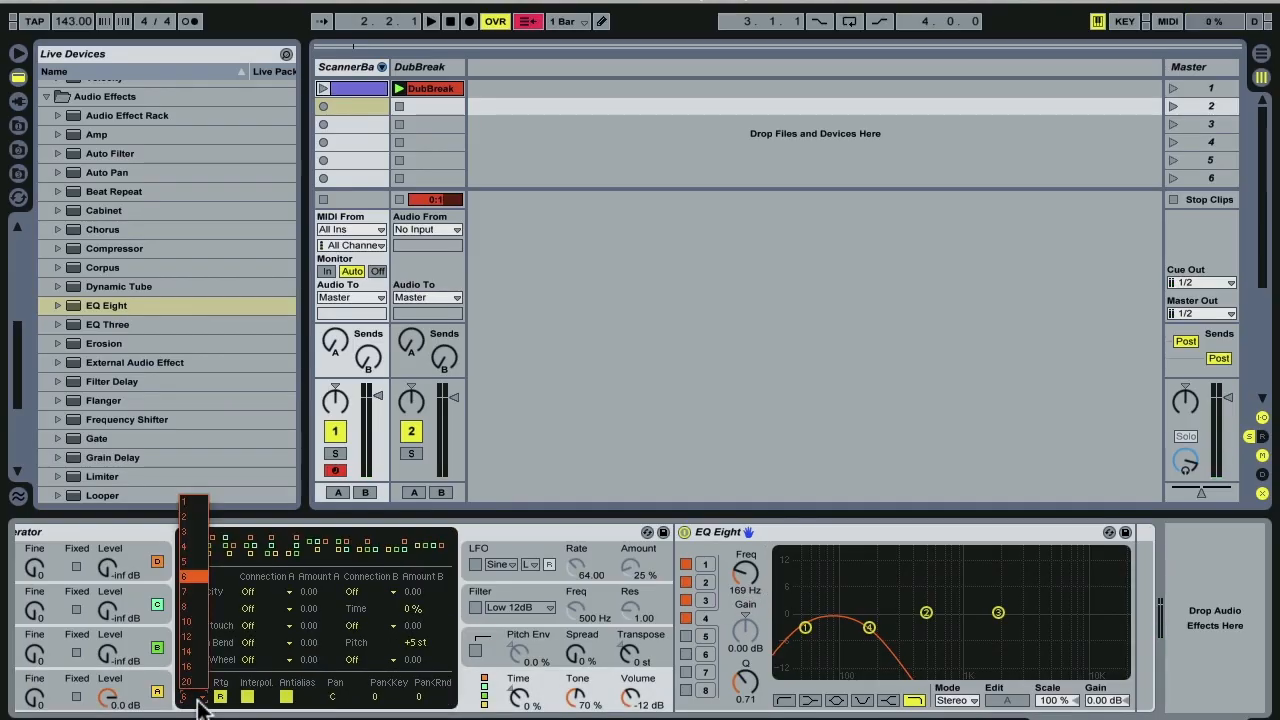
left_click(196, 502)
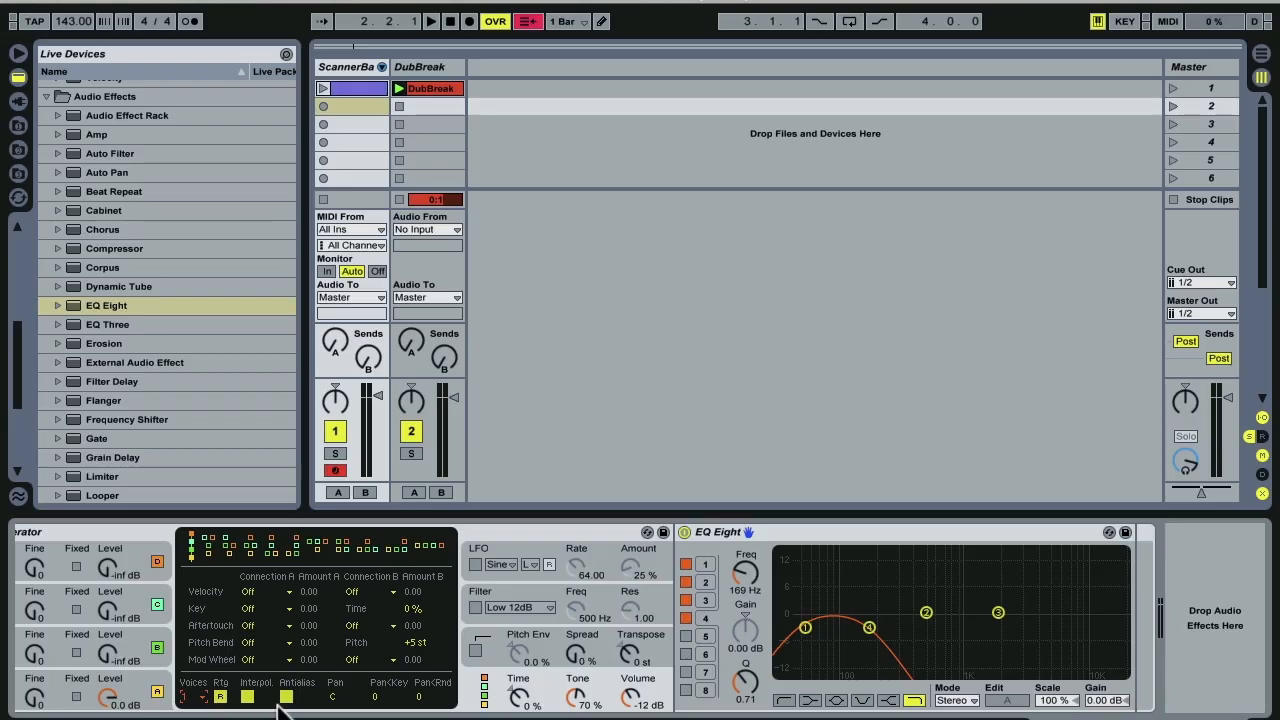
- Add Utility after the Operator chain's EQ Eight, and unsolo that chain with its volume lowered to -10.6 dB
scroll(127, 400, "down", 3)
scroll(127, 403, "down", 6)
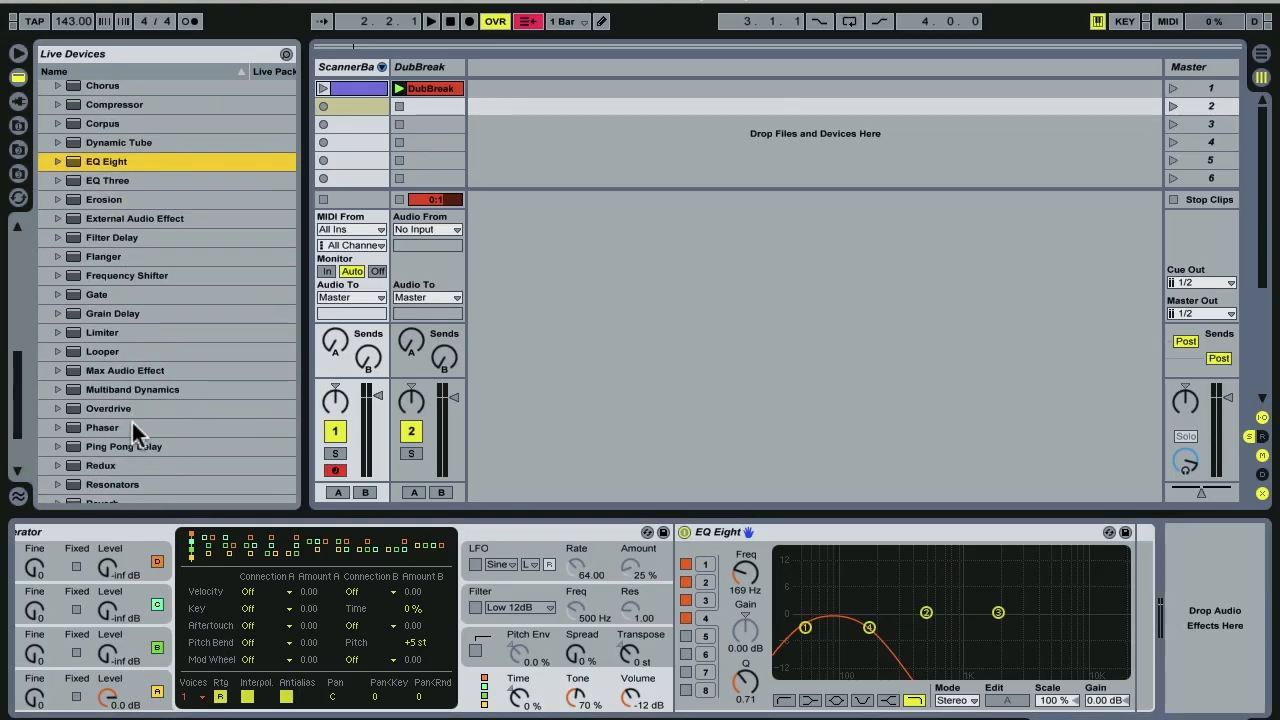
scroll(130, 471, "down", 1)
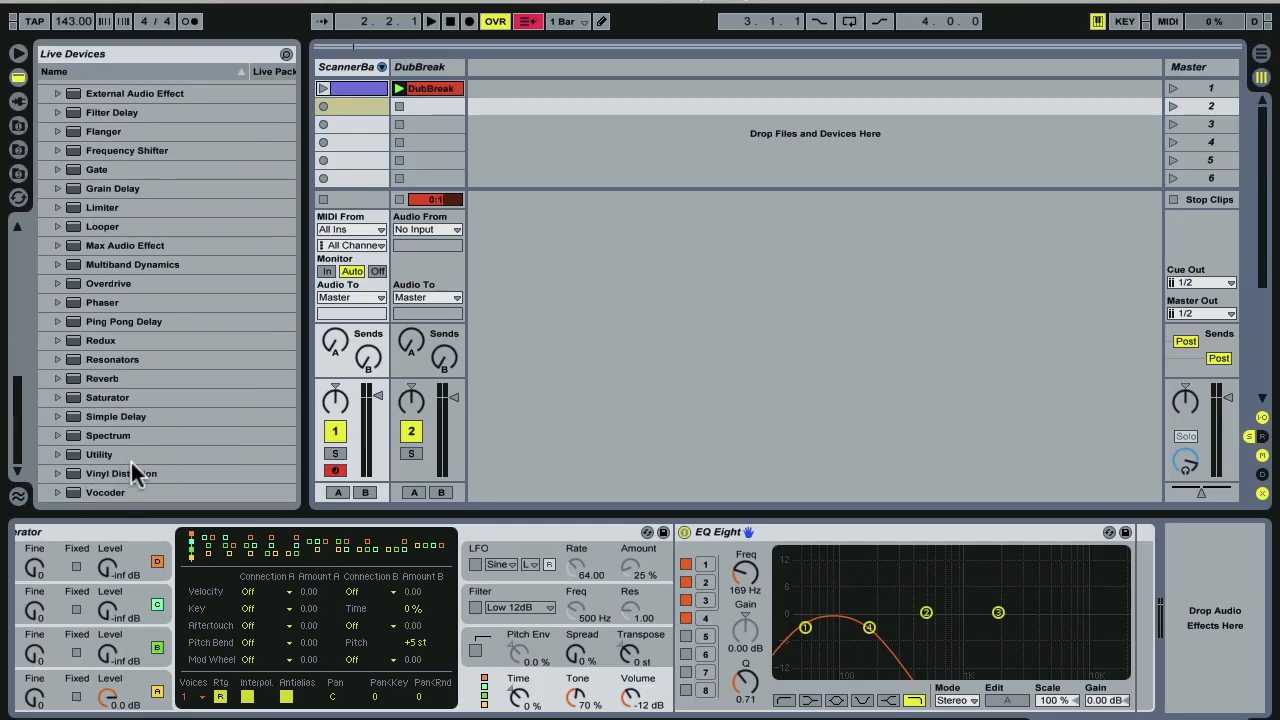
left_click_drag(97, 454, 1110, 577)
left_click_drag(1195, 683, 1100, 719)
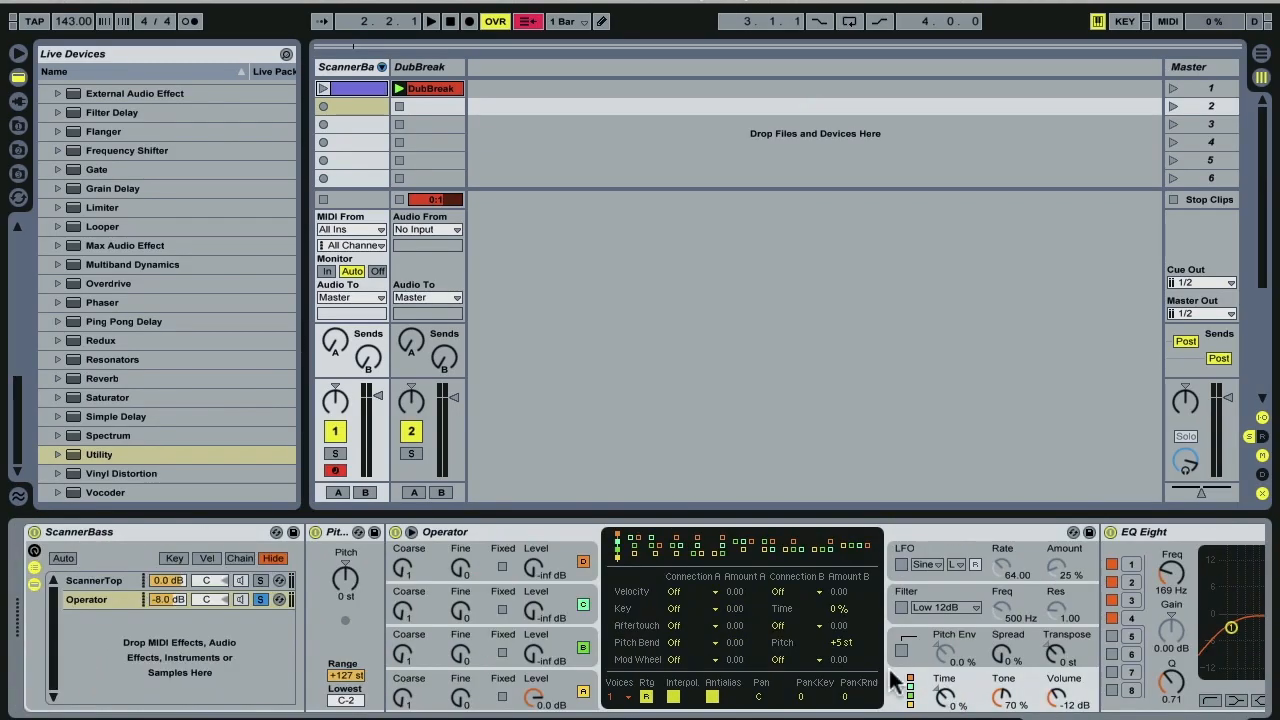
left_click_drag(167, 599, 167, 612)
- Add EQ Eight after Massive on the ScannerTop chain and make band 1 a low cut at 94.9 Hz
left_click(125, 588)
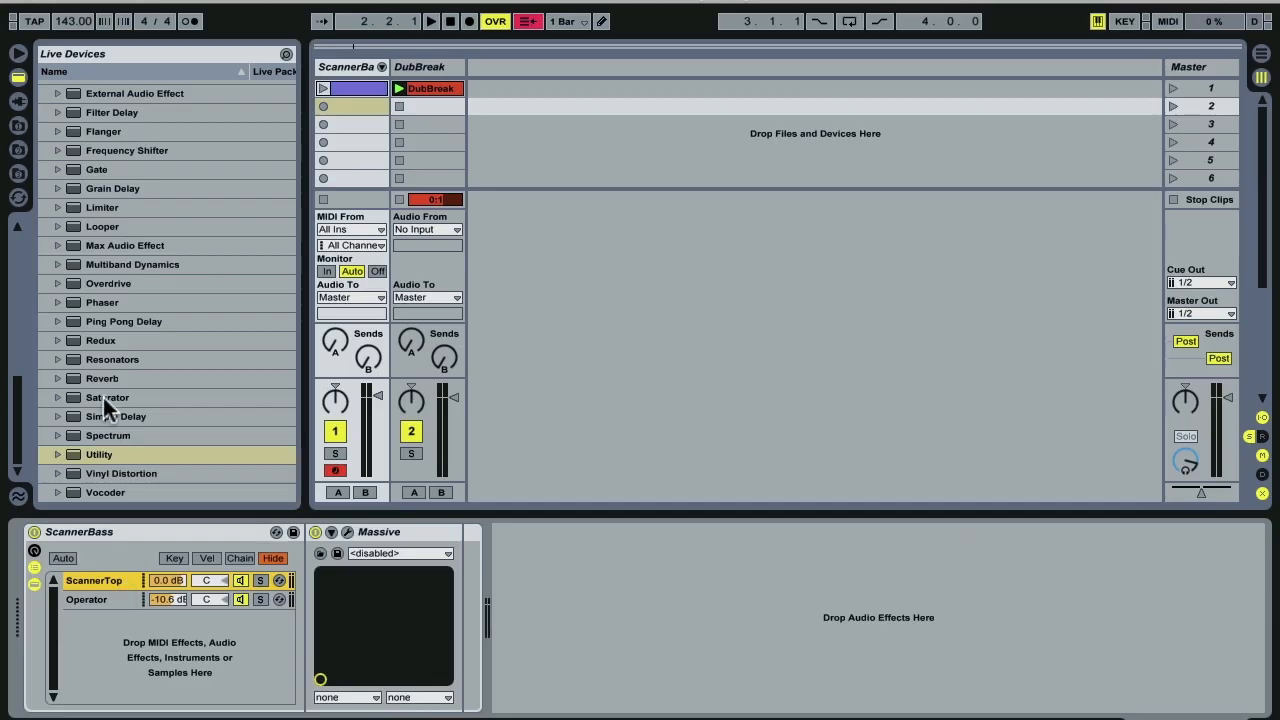
scroll(103, 396, "up", 5)
left_click_drag(86, 254, 465, 558)
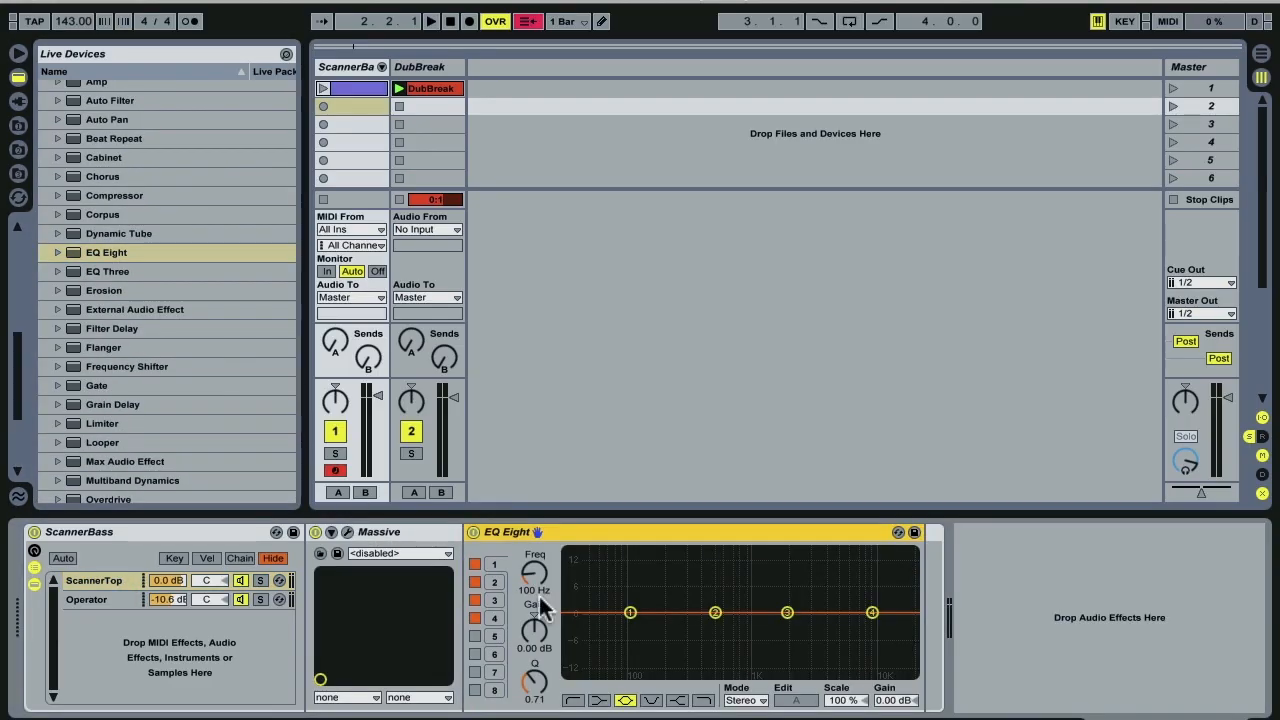
left_click(572, 700)
left_click_drag(537, 586, 537, 588)
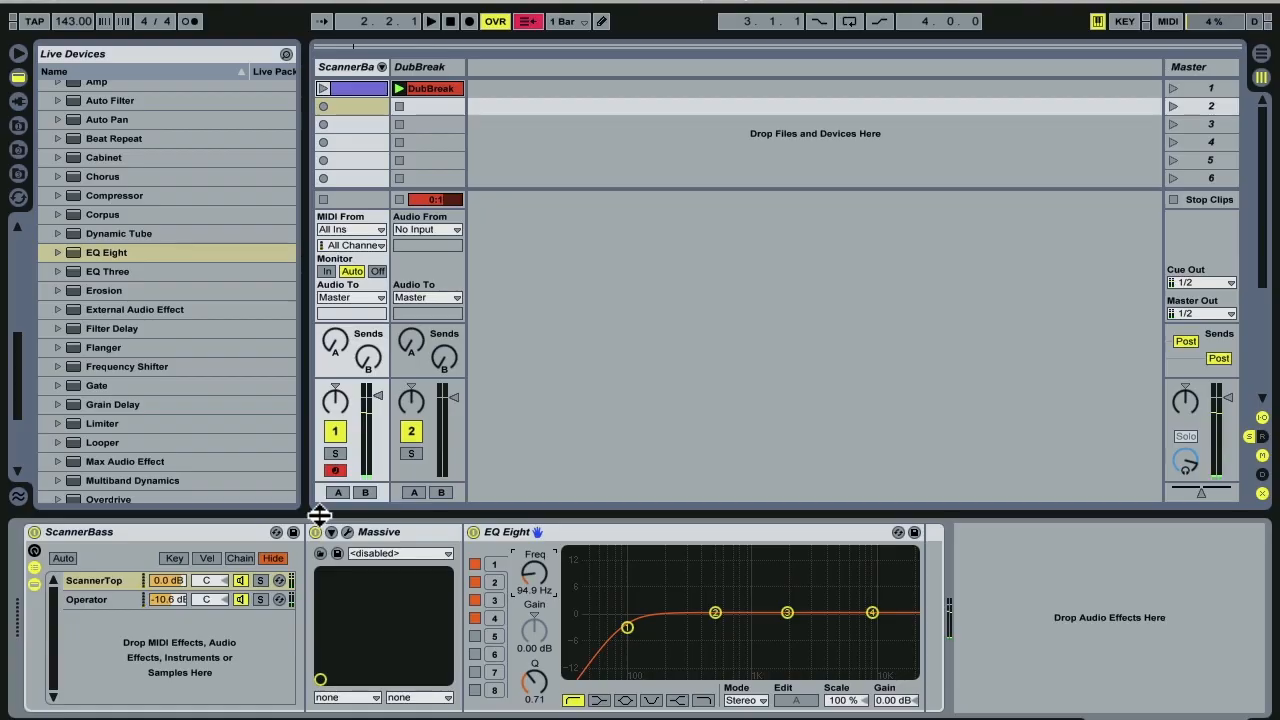
- Add Simple Delay after EQ Eight on the ScannerTop chain
scroll(80, 383, "down", 3)
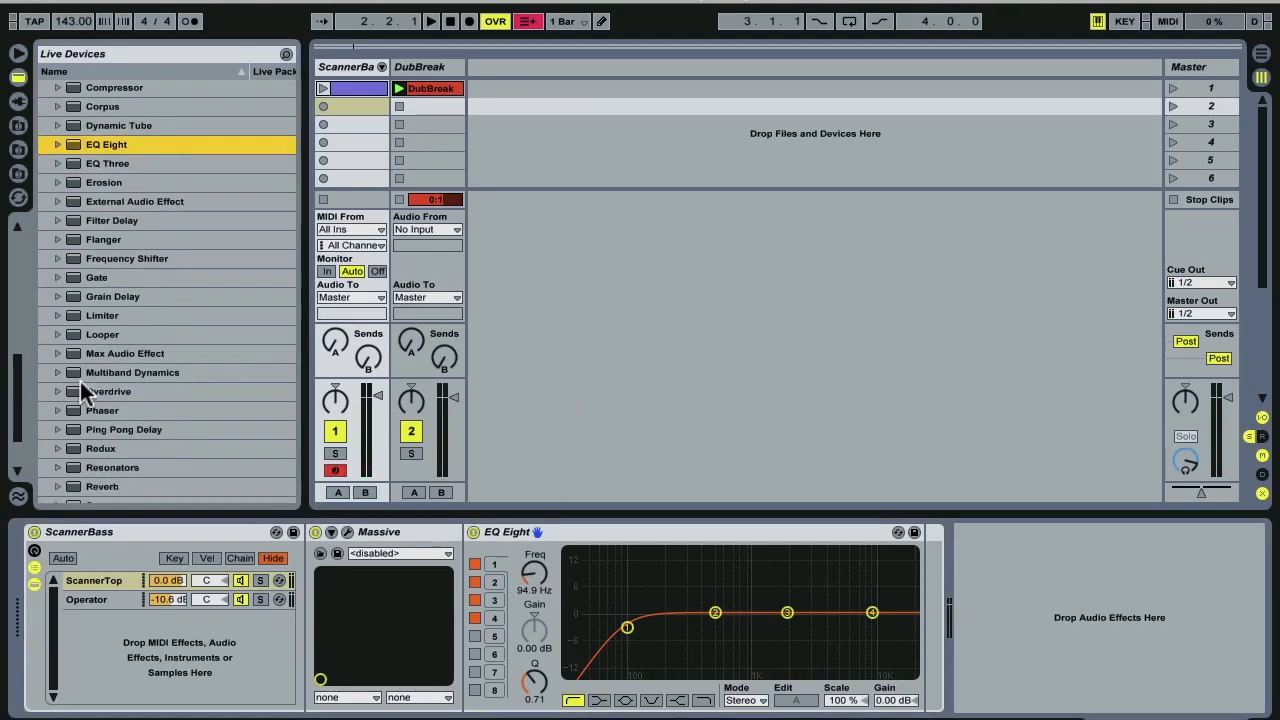
scroll(80, 383, "down", 3)
left_click(107, 416)
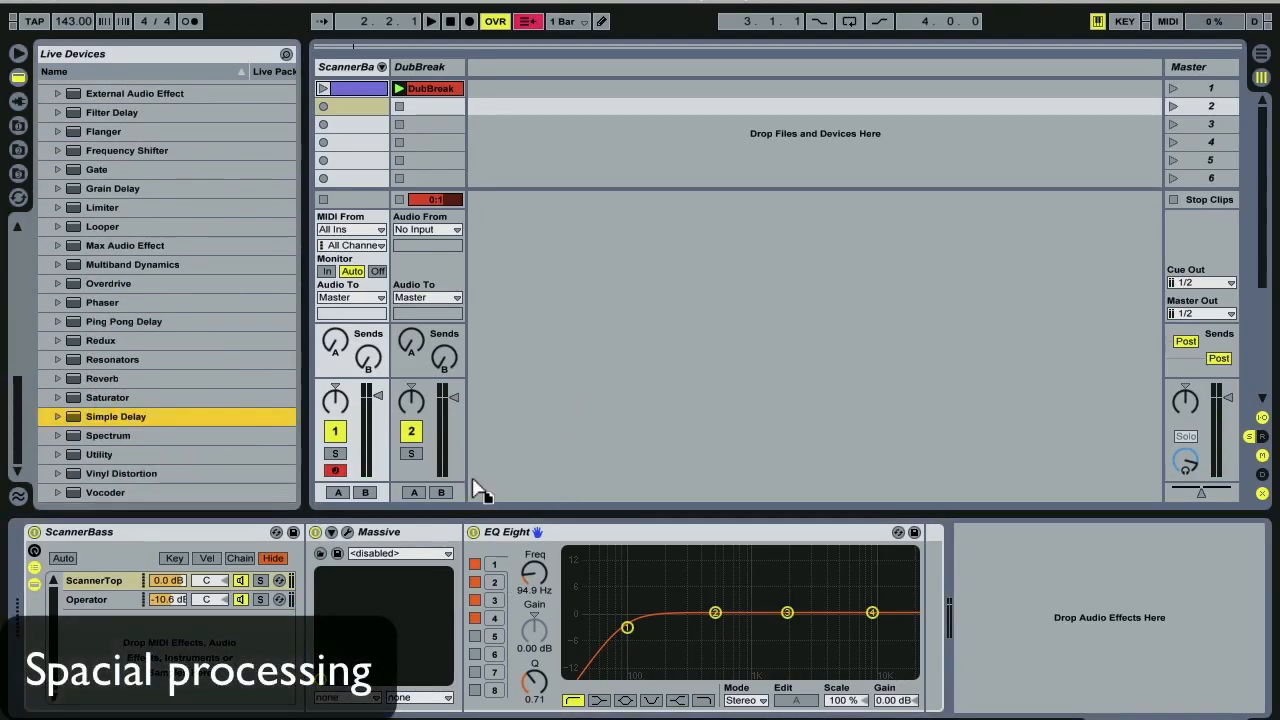
left_click_drag(478, 490, 880, 610)
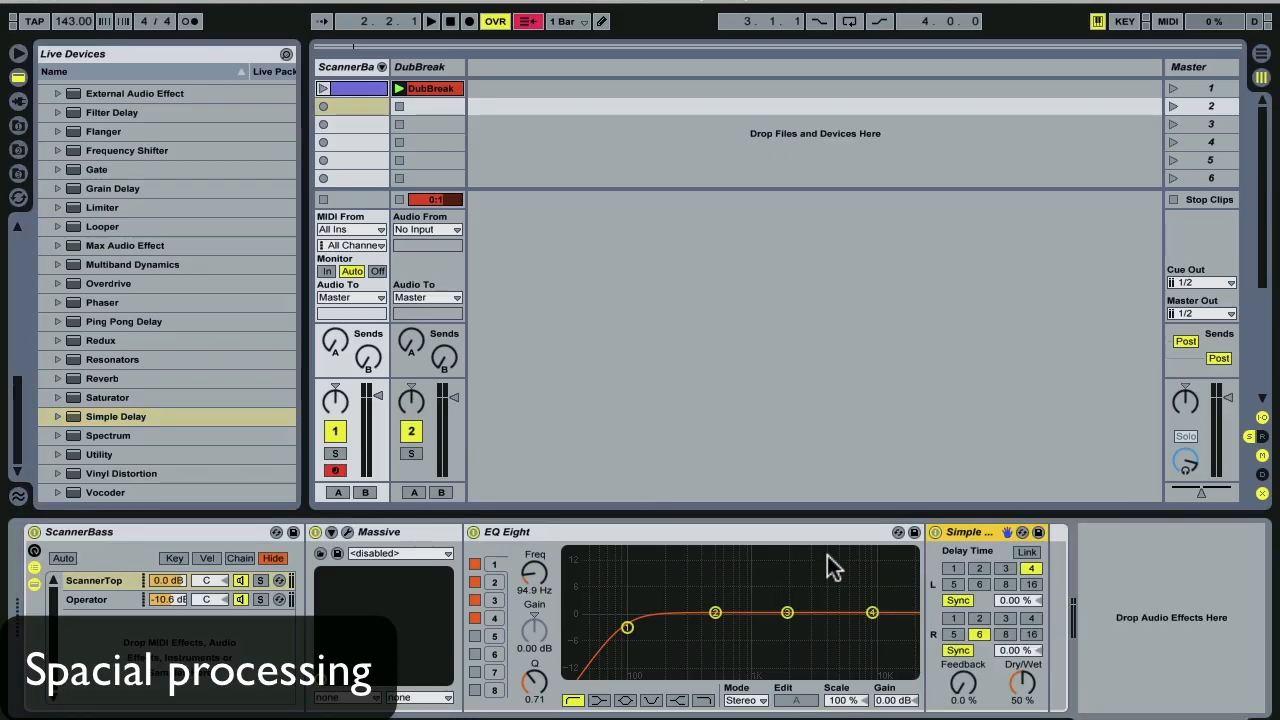
right_click(787, 532)
left_click(822, 523)
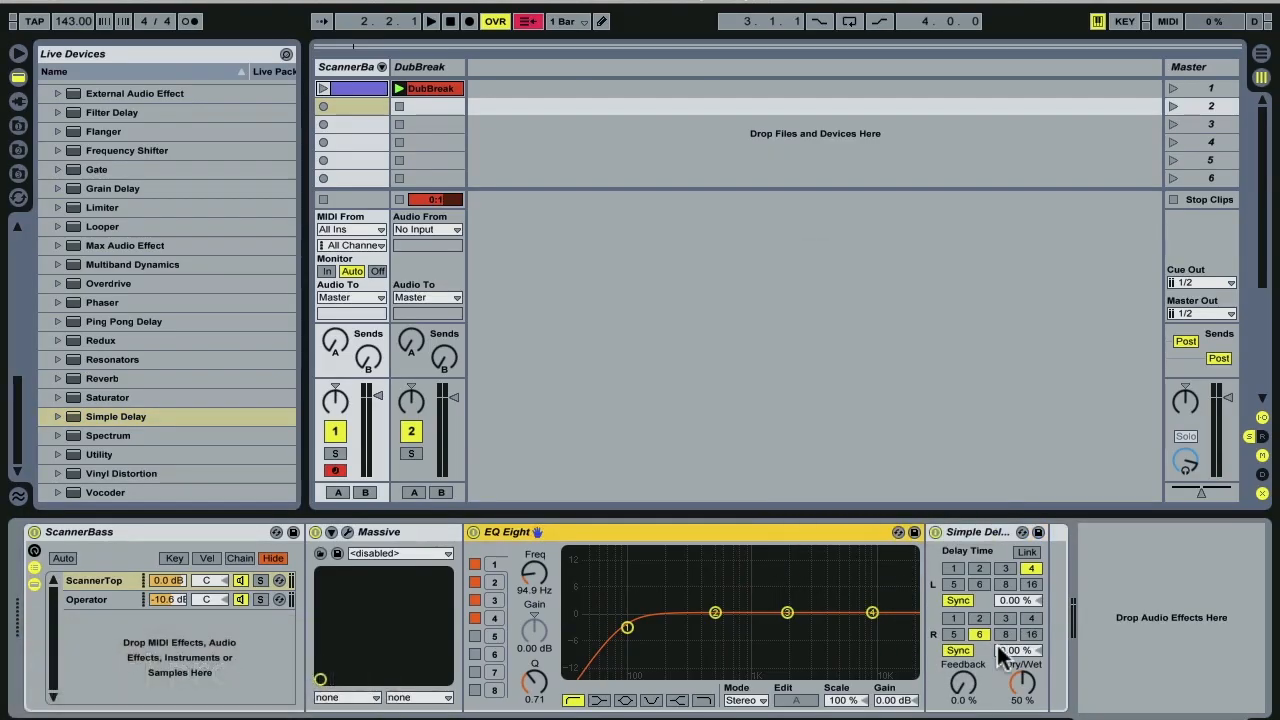
- Switch both Simple Delay channels to Time mode with 1.00 ms left and 1.20 ms right, and set Dry/Wet to 39%
left_click(958, 650)
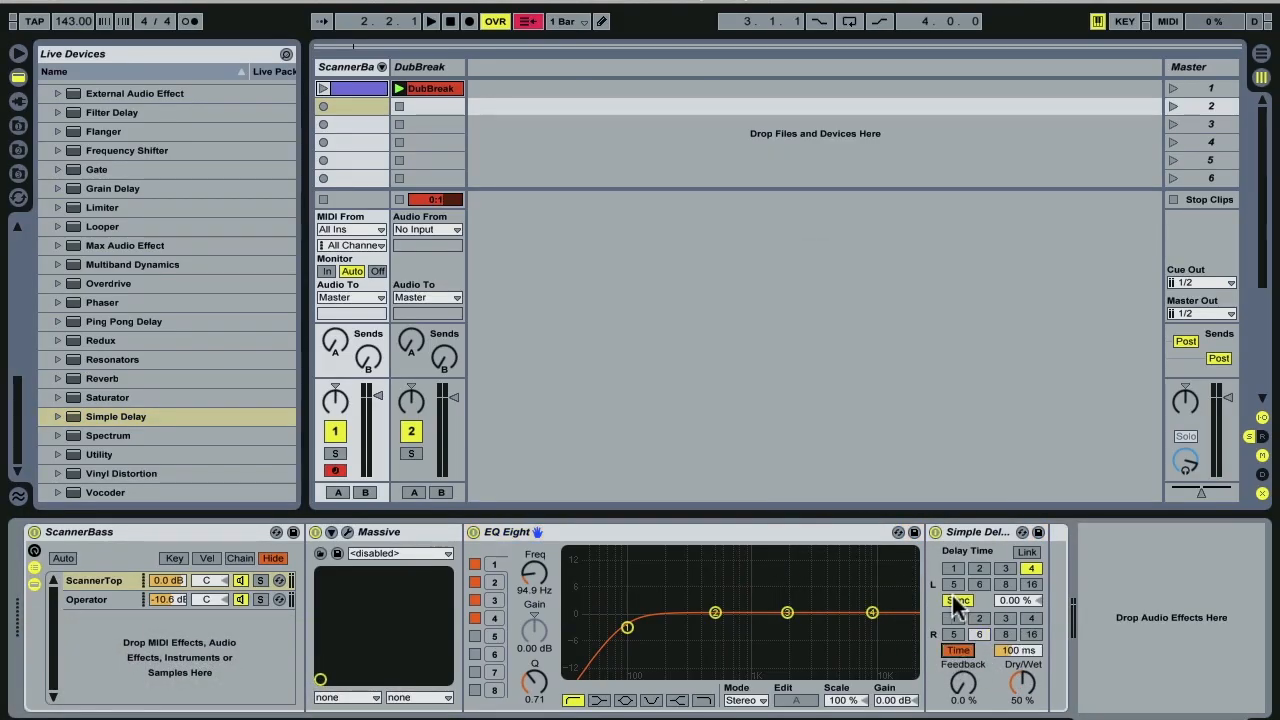
left_click(958, 601)
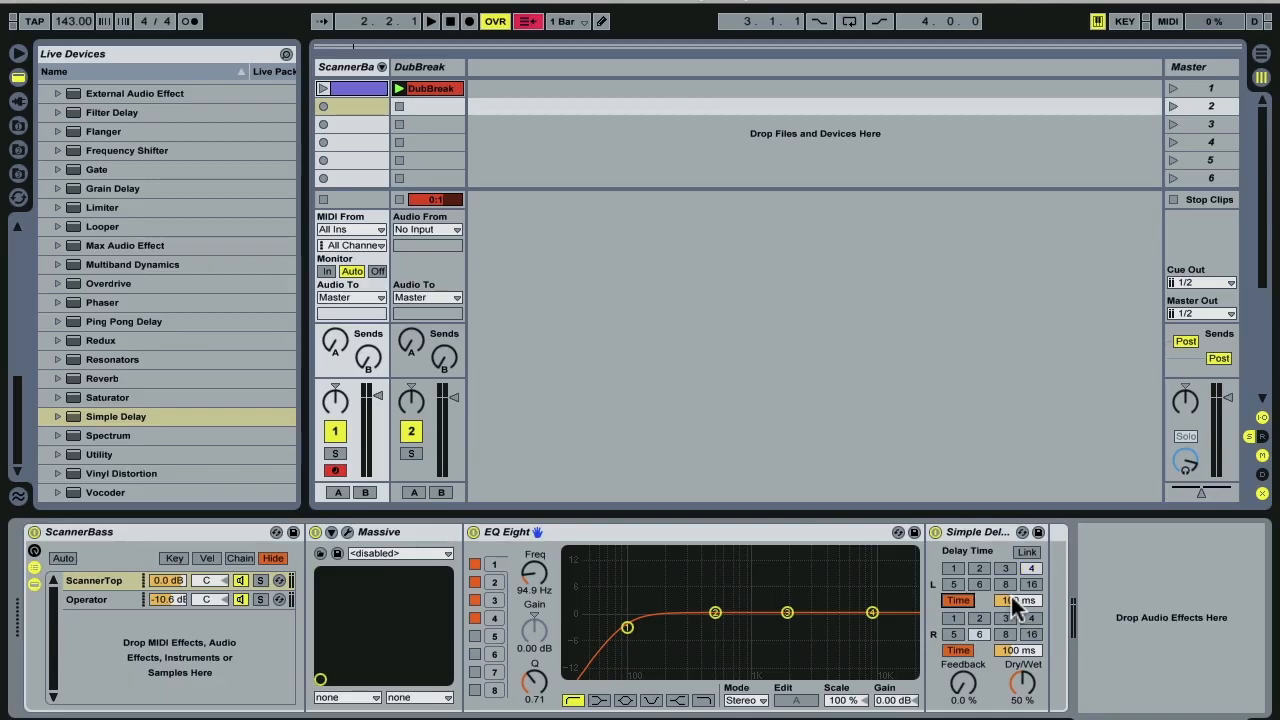
left_click(1017, 651)
type("1.2")
key("Return")
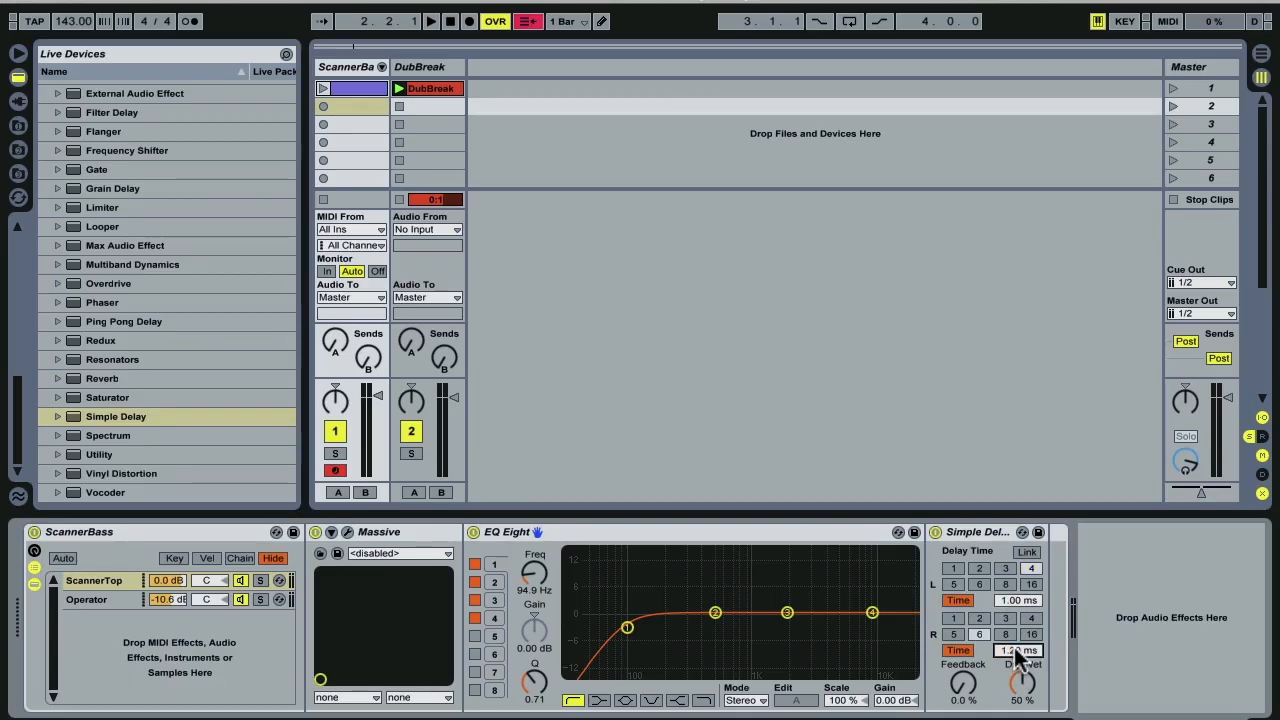
left_click_drag(1022, 700, 1022, 640)
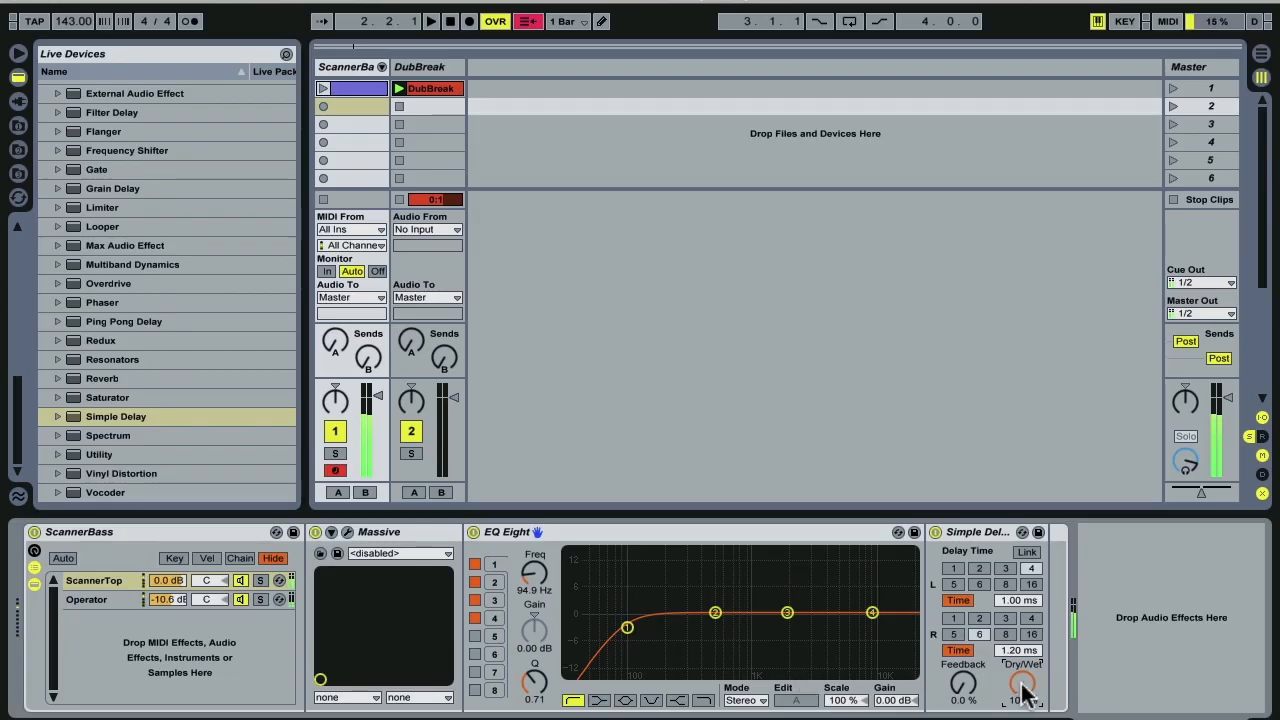
left_click_drag(1024, 684, 1026, 686)
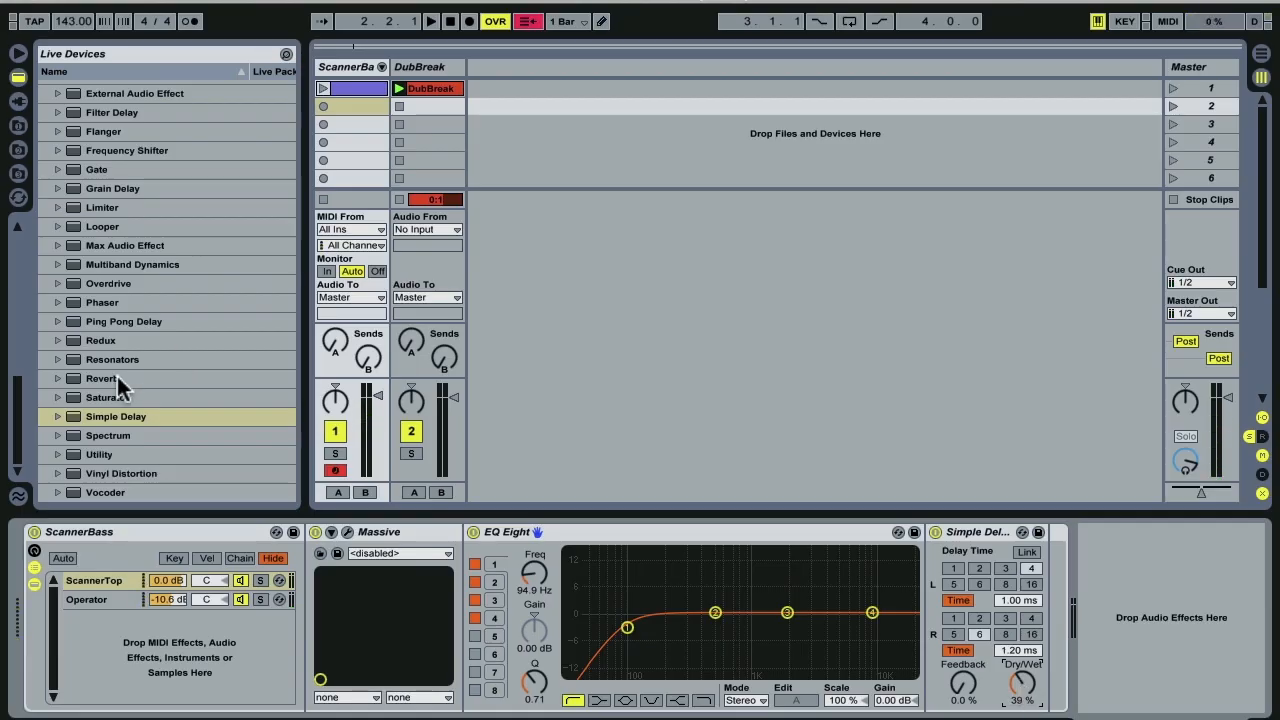
- Add Reverb after Simple Delay and group it into an audio effect rack
left_click(148, 420)
left_click(88, 396)
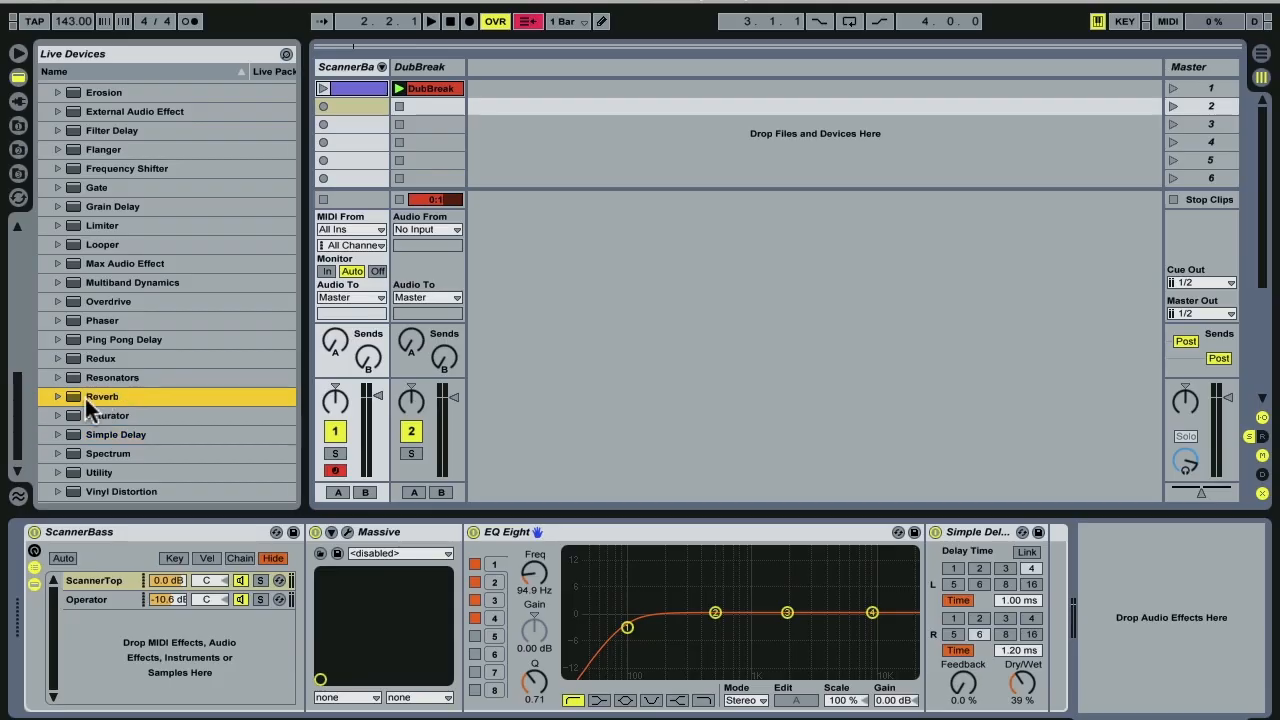
left_click_drag(74, 396, 1030, 620)
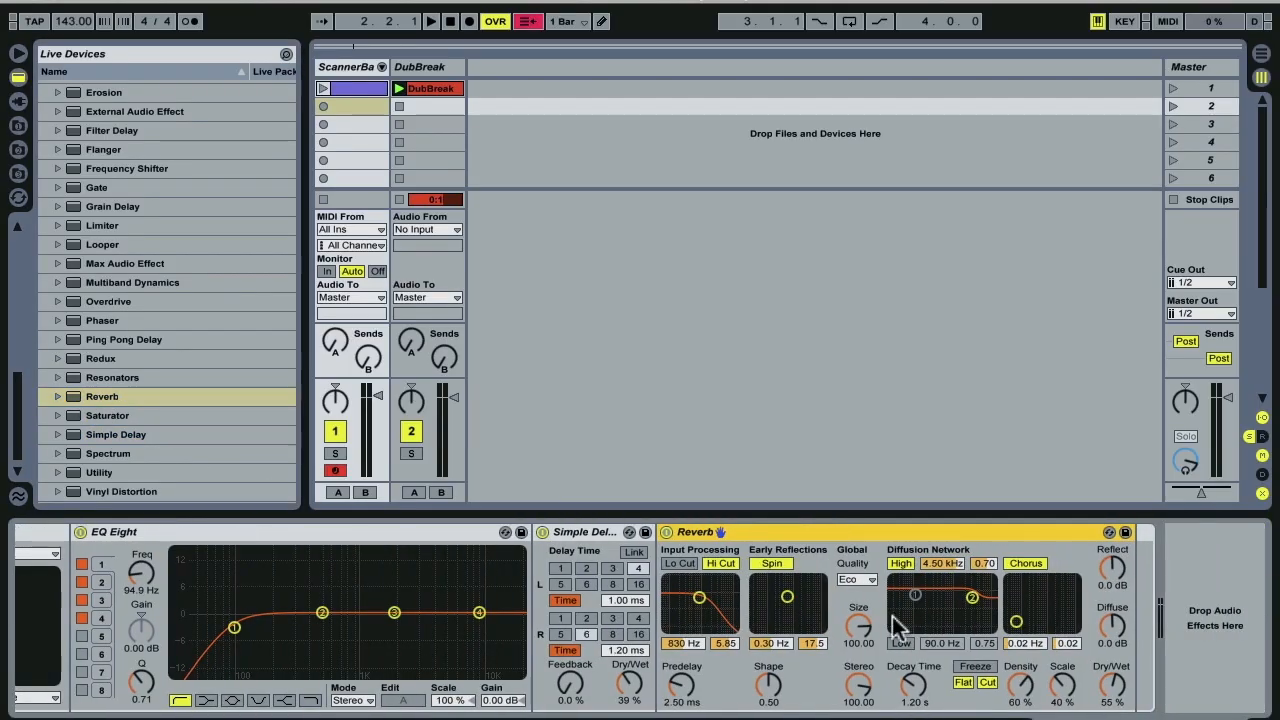
right_click(779, 536)
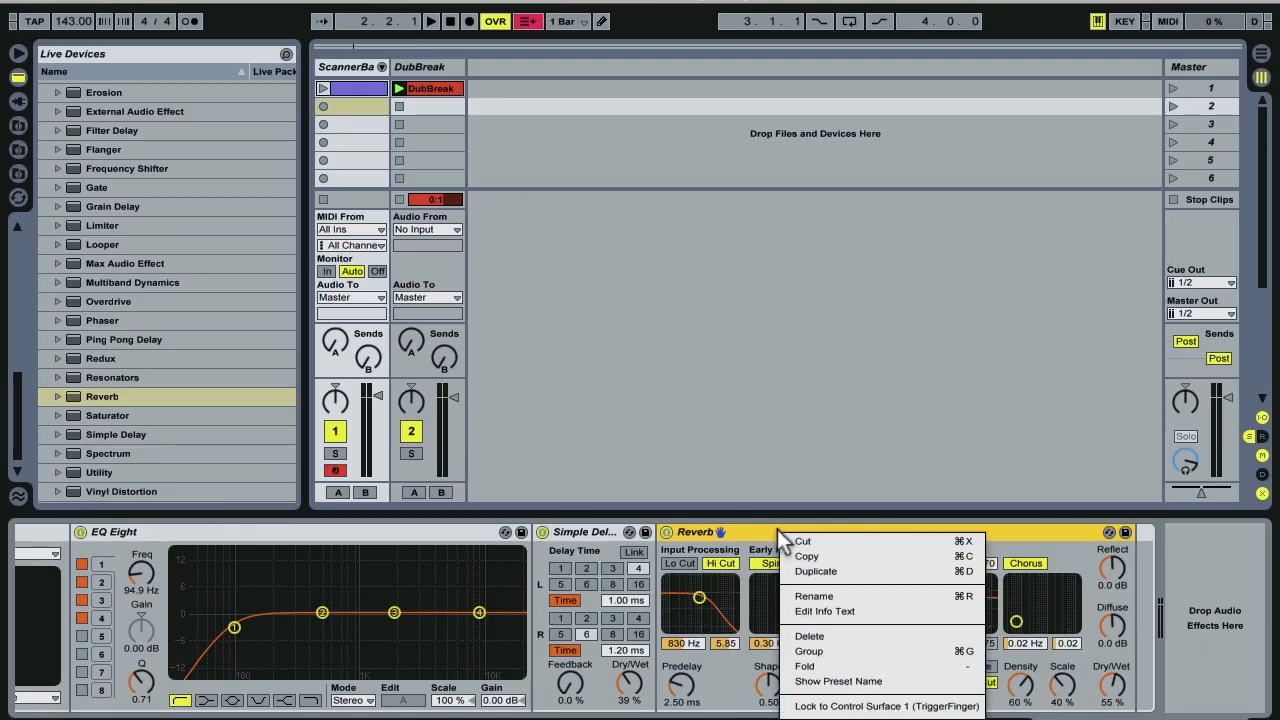
left_click(819, 650)
- Create a second, empty chain in the audio effect rack named Bypass and rename the Reverb chain Verb
right_click(730, 578)
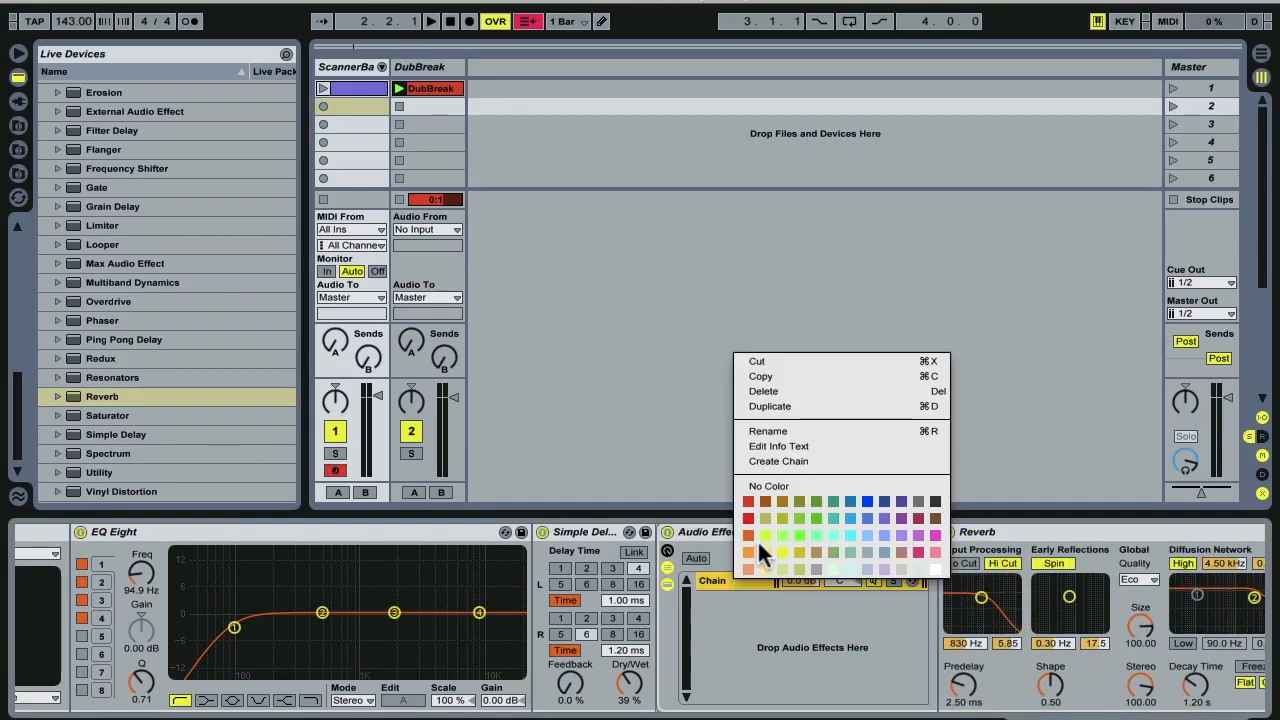
left_click(778, 462)
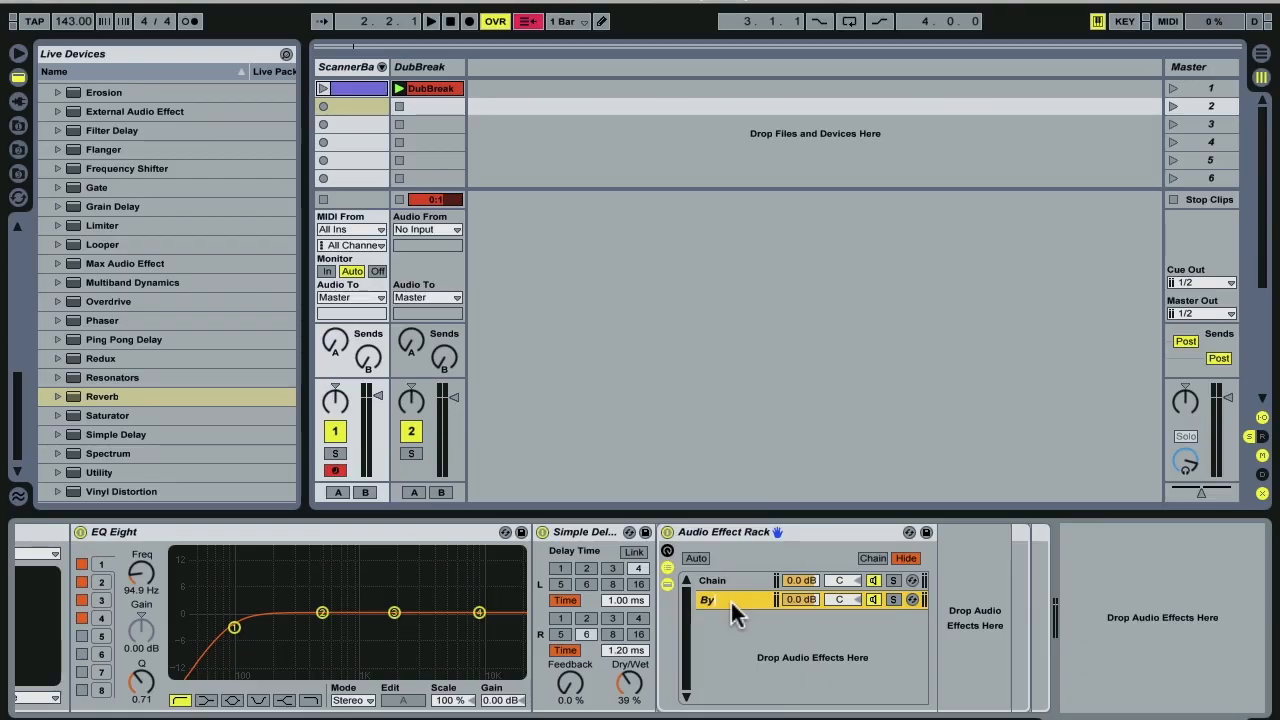
type("Bypass")
left_click(727, 581)
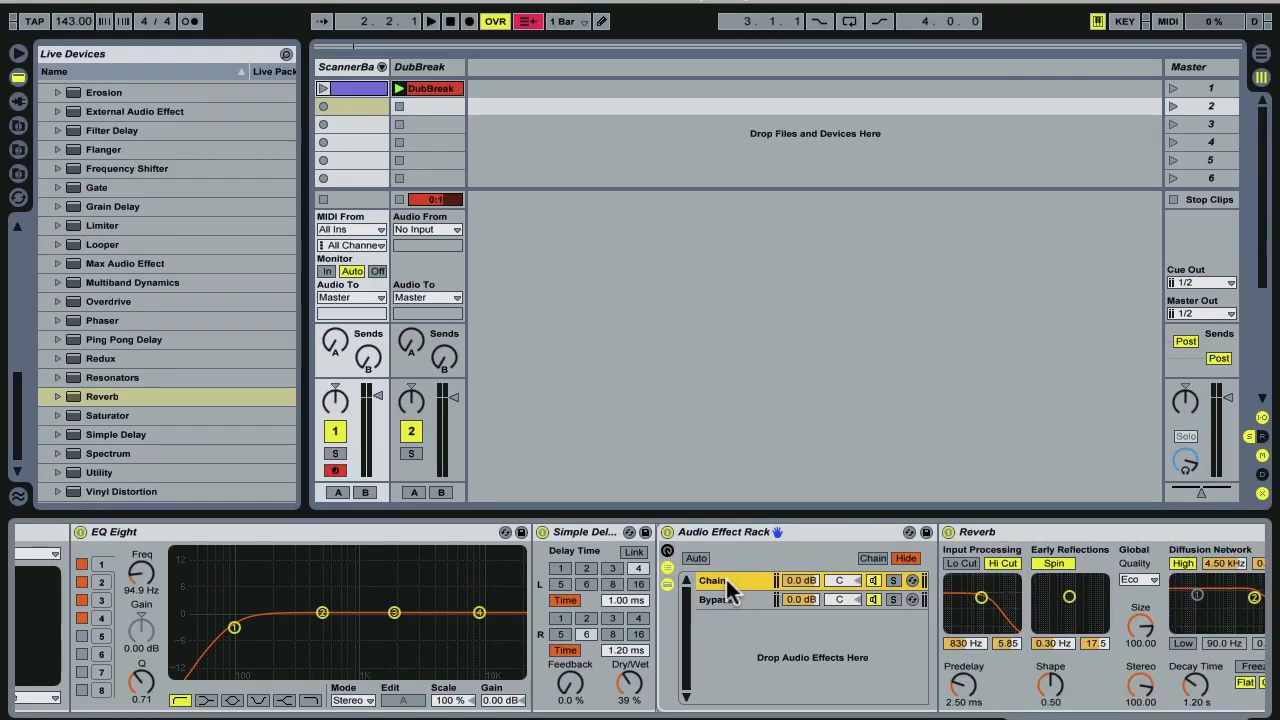
key("ctrl+r")
type("Vol")
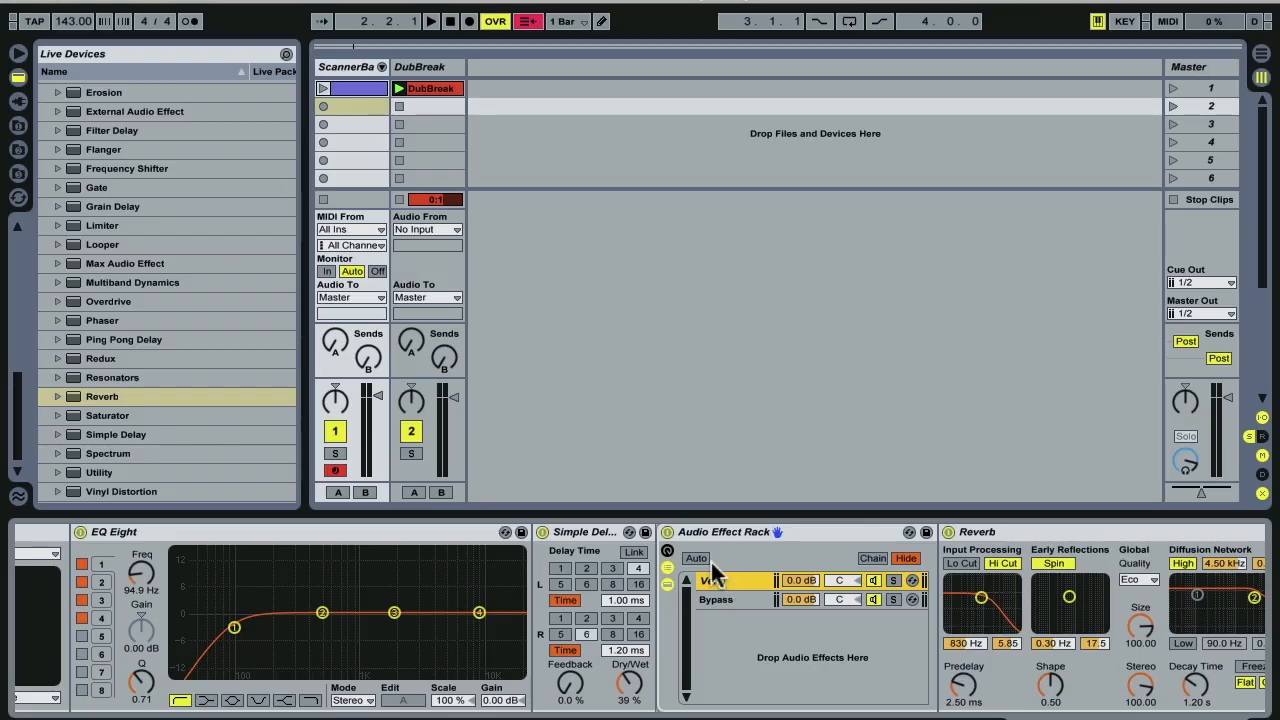
type("b")
- Rename the audio effect rack Verb
left_click(714, 532)
key("ctrl+r")
type("V")
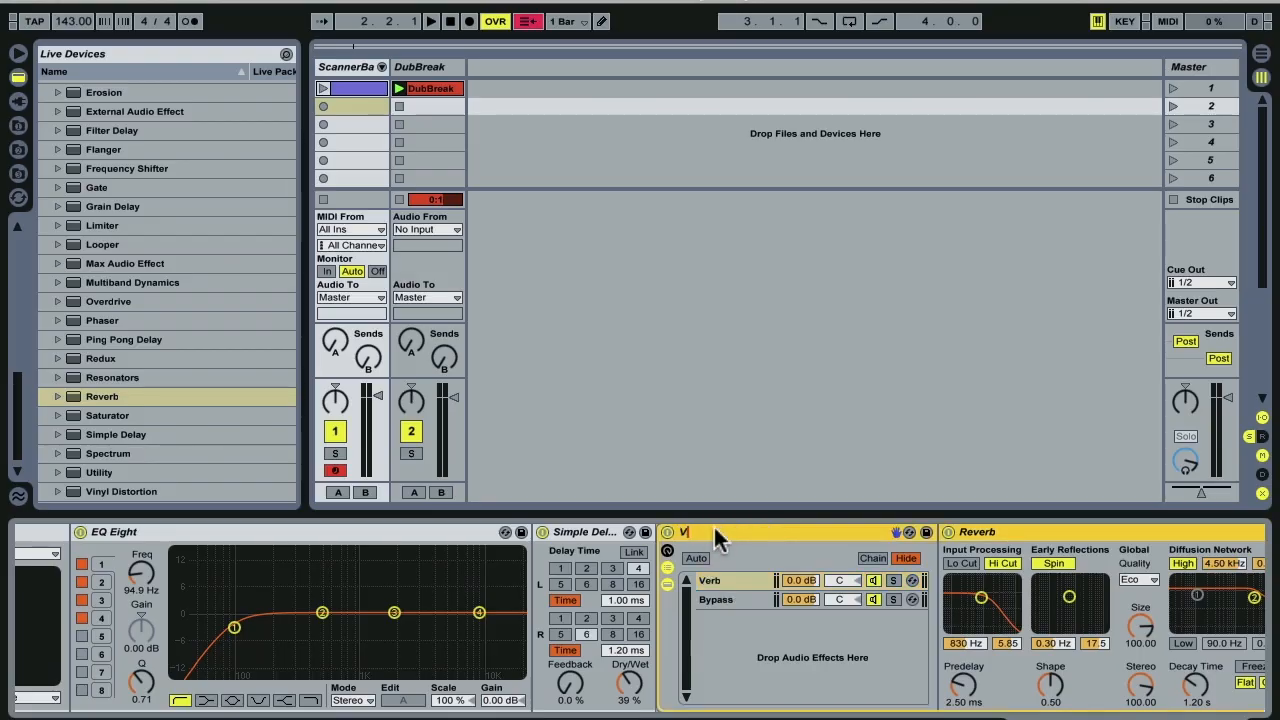
type("erb")
key("Return")
- Set the Reverb's Dry/Wet to 100% and enable its Lo Cut input filter
left_click(1143, 719)
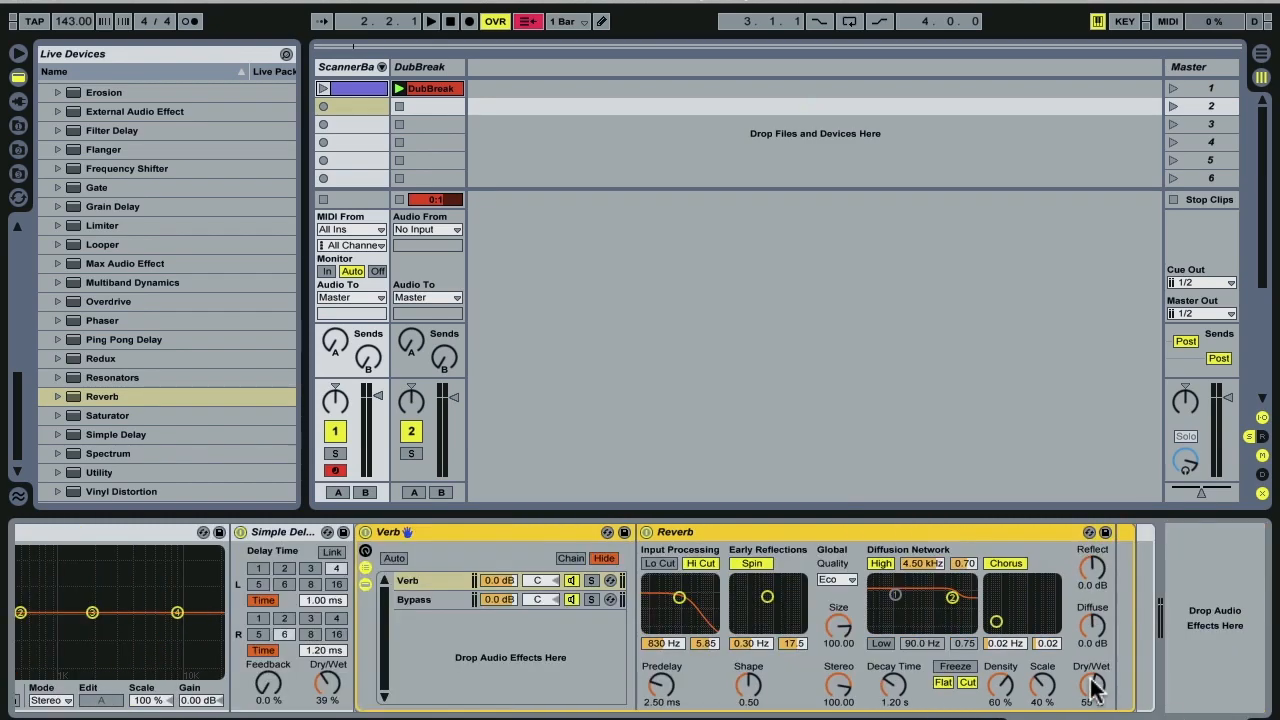
left_click_drag(1090, 686, 1090, 640)
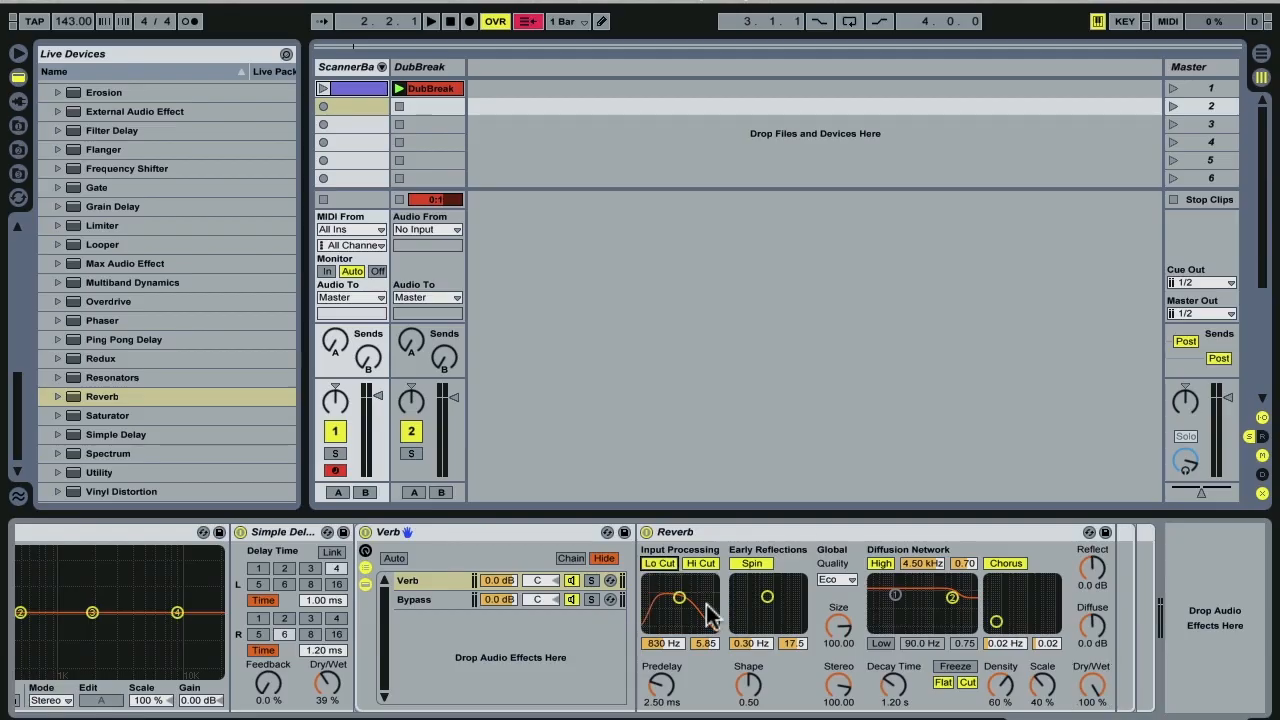
- Set the Reverb's Decay Time to 710 ms, Stereo to 120 and Predelay to 0.50 ms, and disable its Chorus and High filter
left_click_drag(893, 684, 897, 688)
left_click(1008, 565)
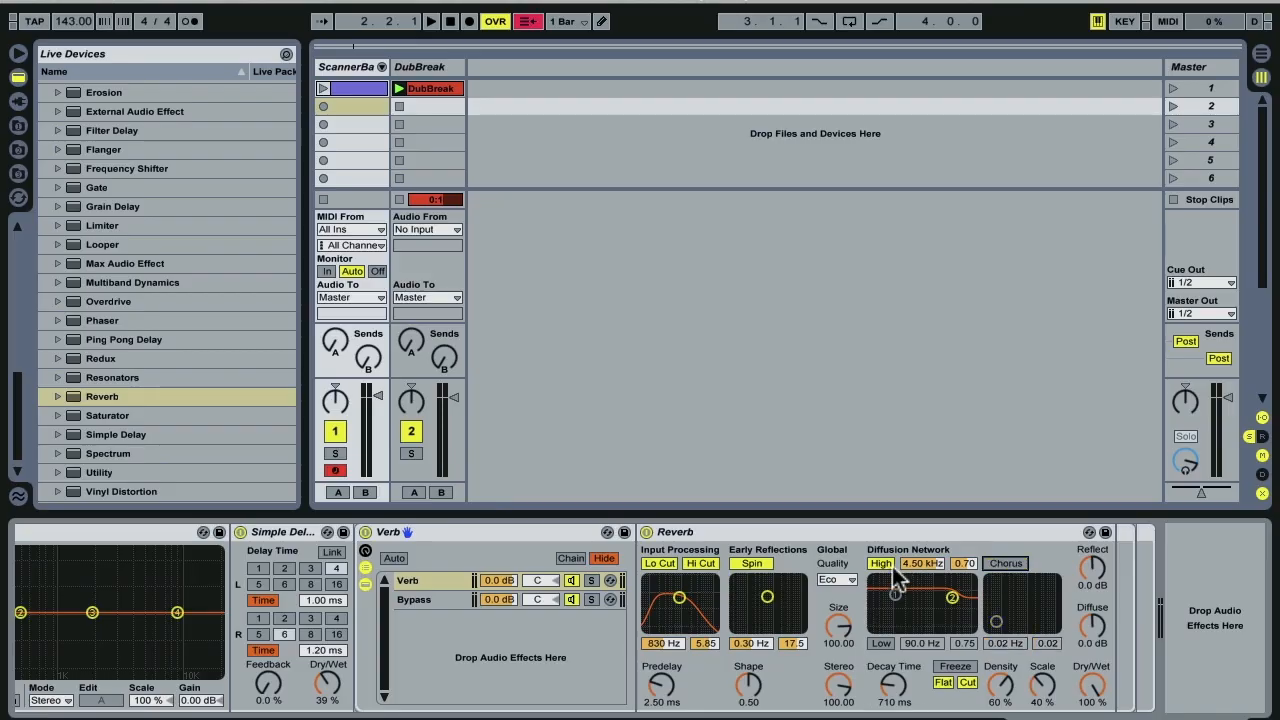
left_click(883, 565)
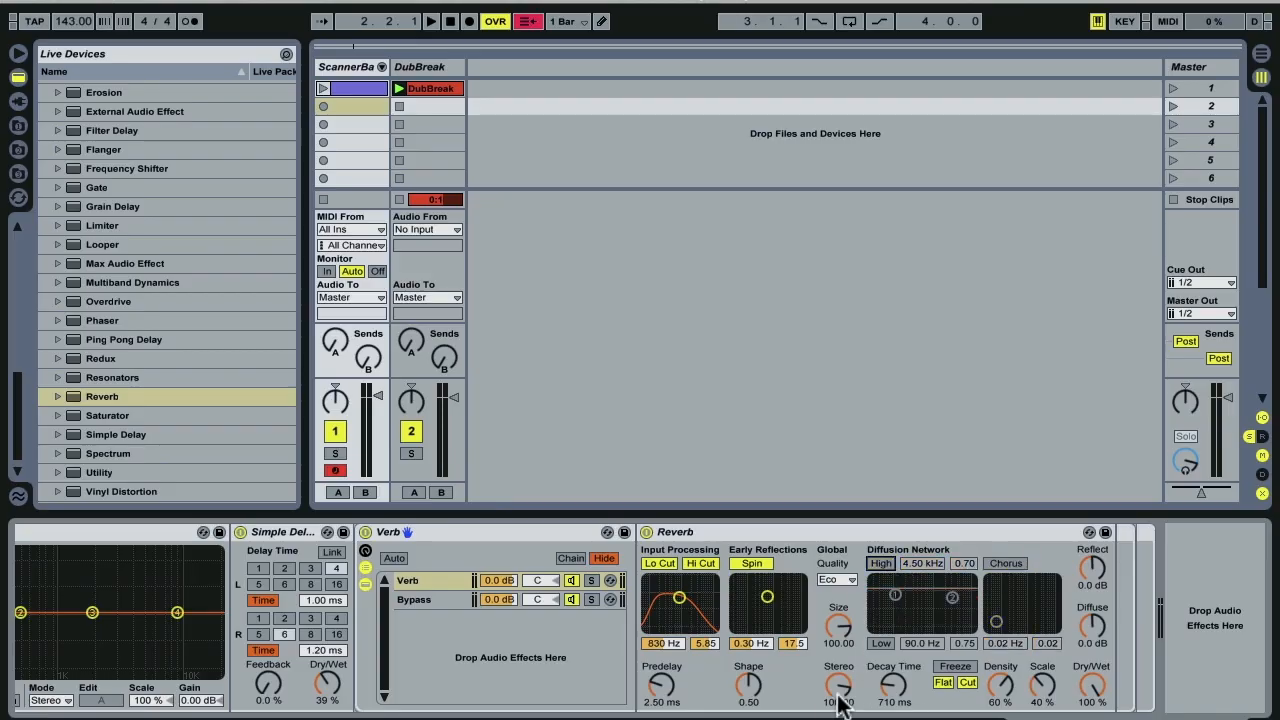
mouse_move(838, 684)
left_mouse_down()
mouse_move(838, 698)
mouse_move(849, 689)
left_mouse_up()
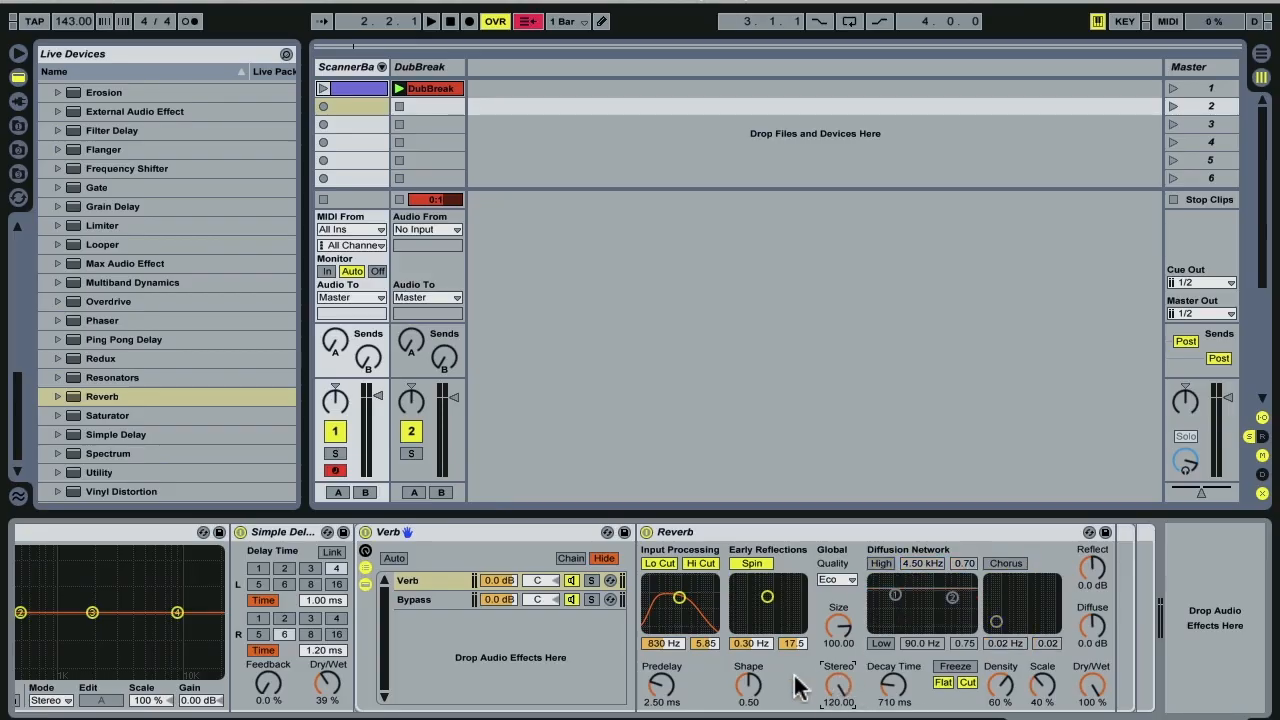
left_click_drag(660, 686, 662, 706)
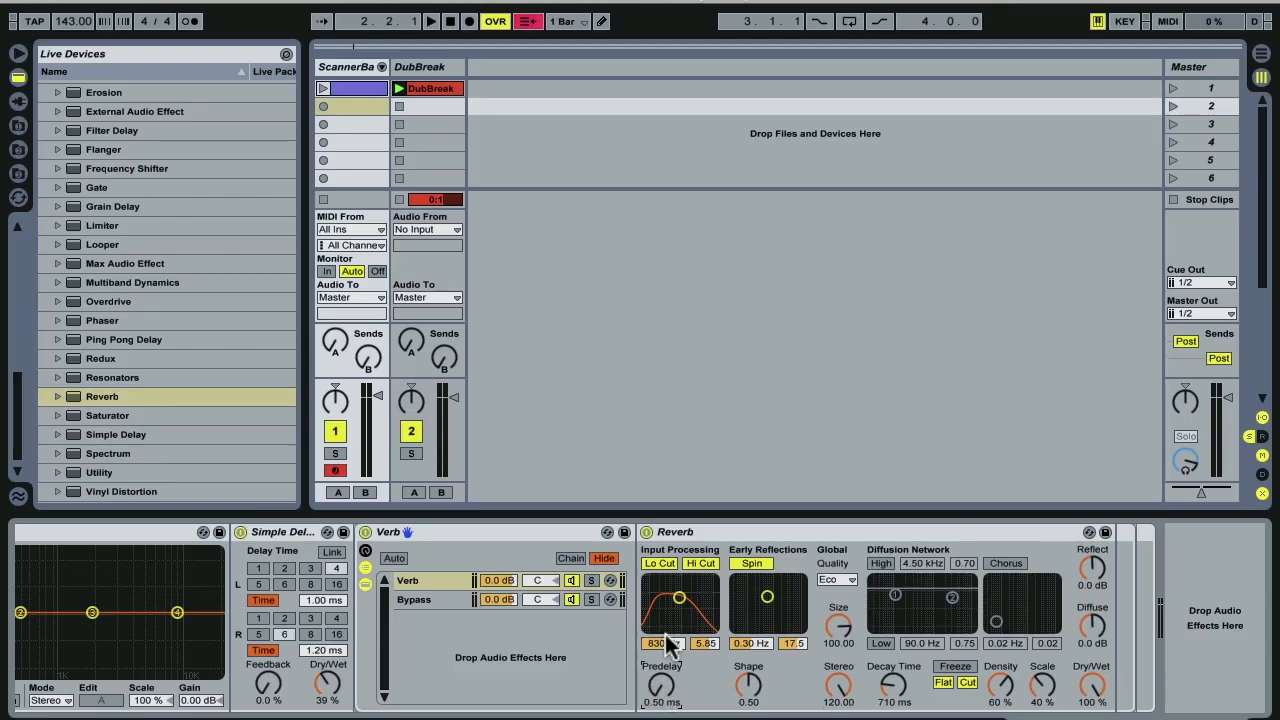
- Add Auto Filter after Reverb as a high-pass at 3.07 kHz, and audition the Verb chain soloed
scroll(131, 319, "up", 5)
scroll(123, 271, "up", 4)
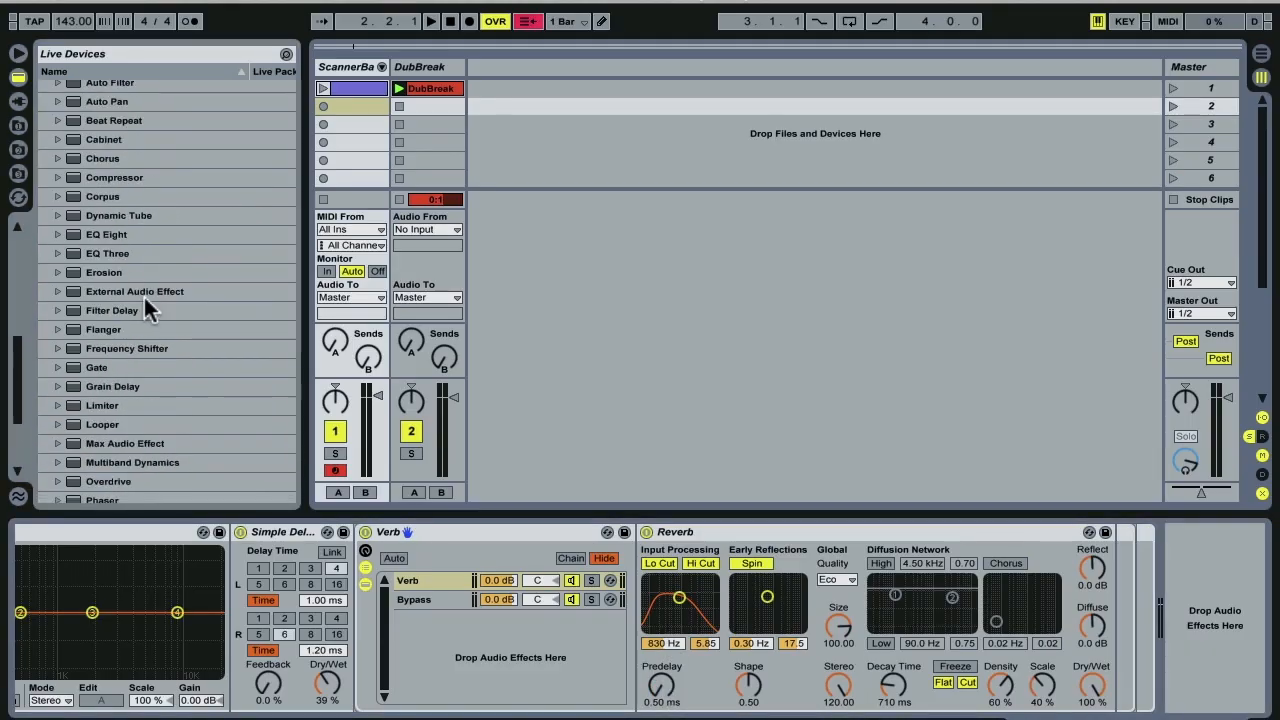
left_click_drag(90, 136, 1114, 655)
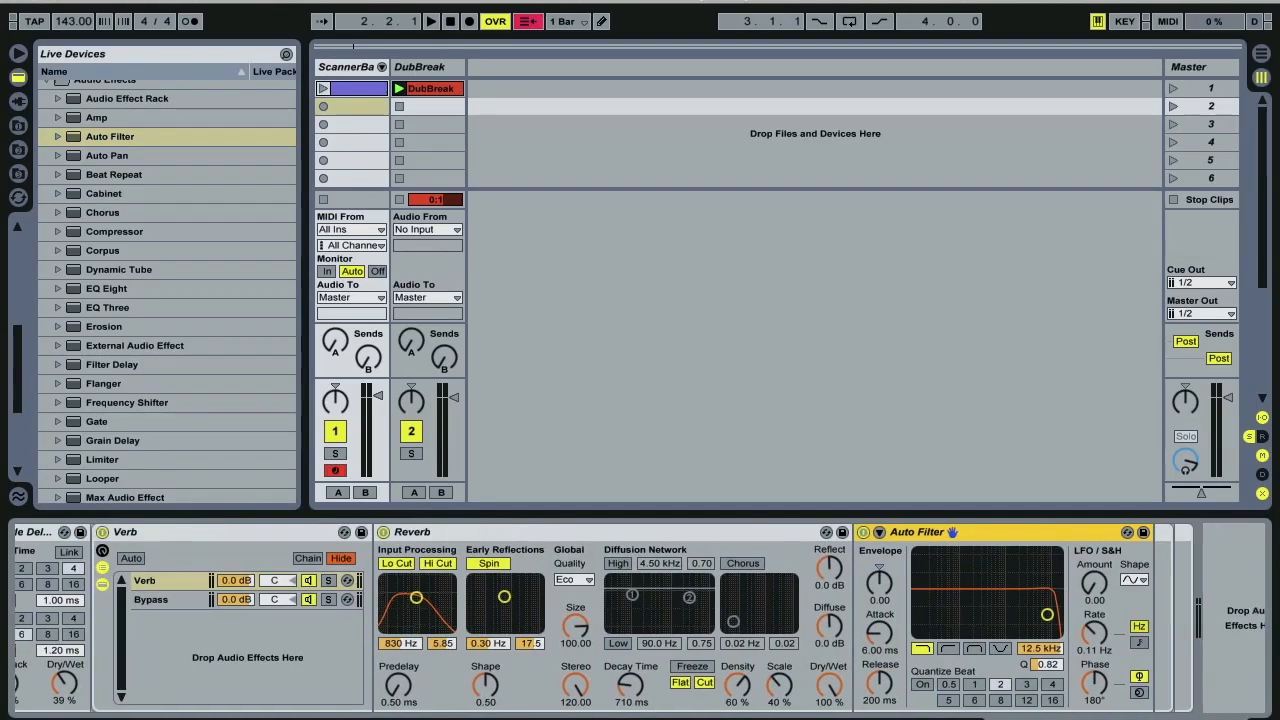
left_click(917, 649)
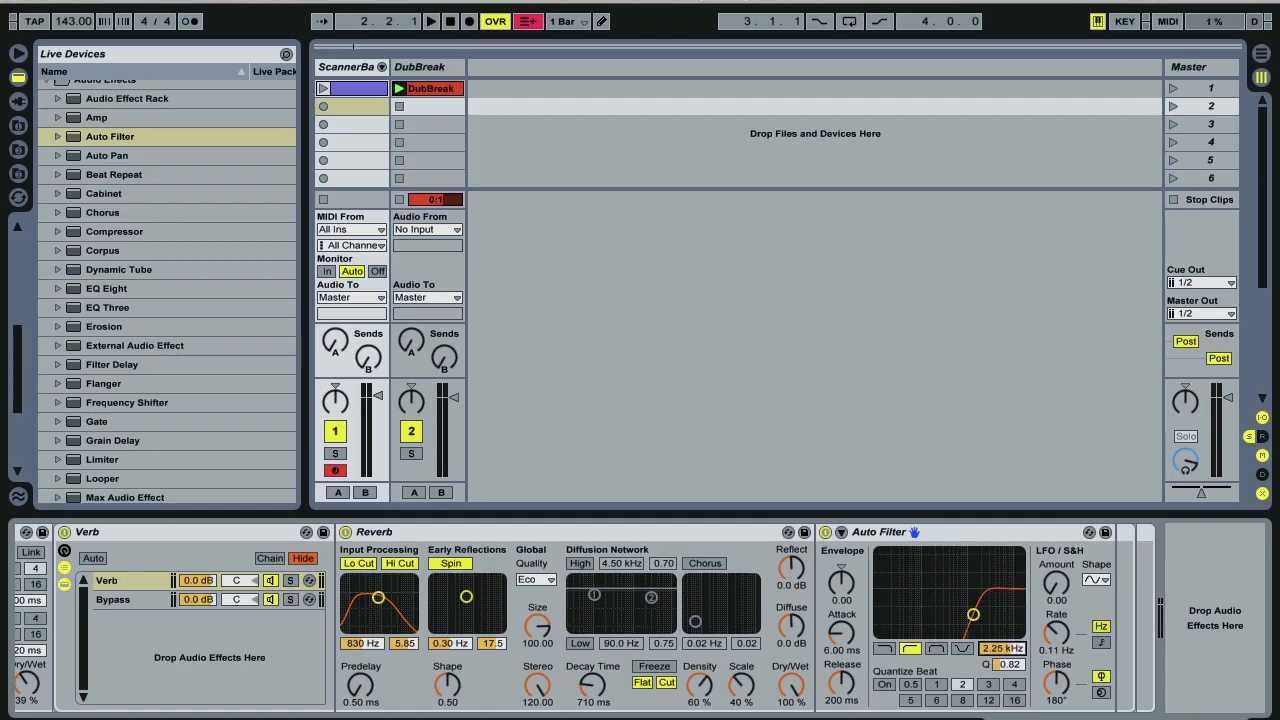
left_click(290, 581)
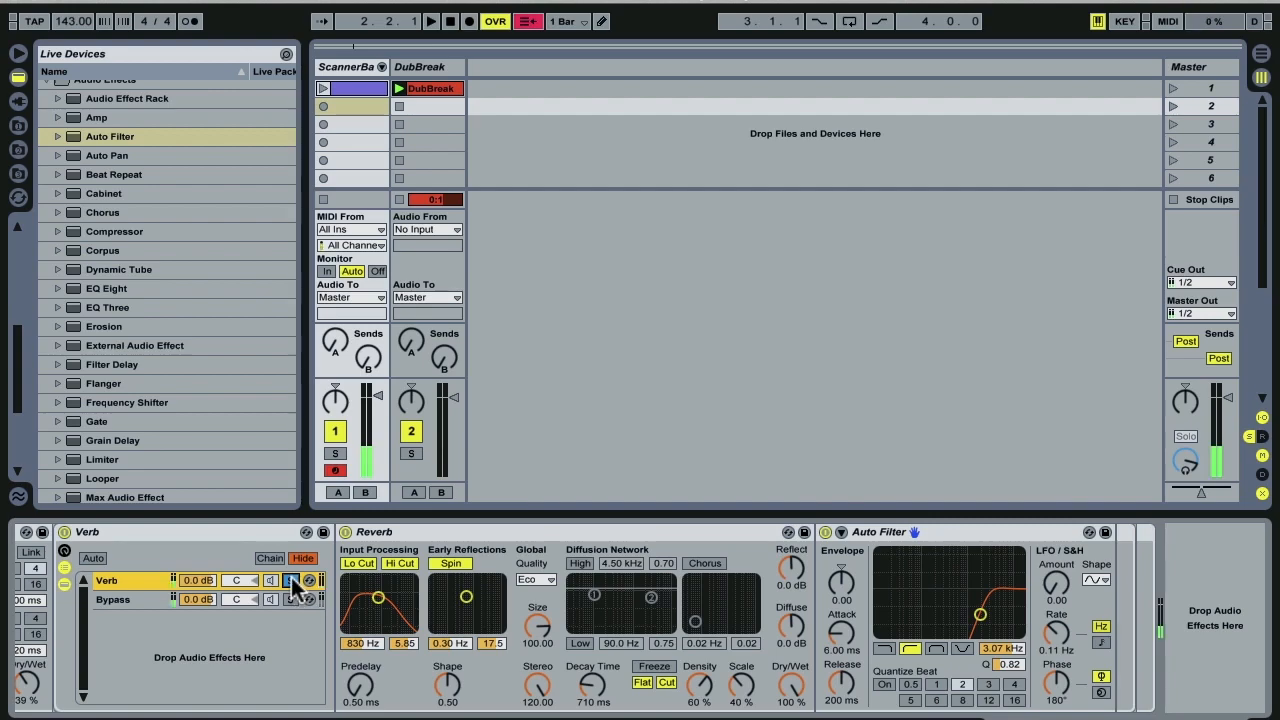
left_click(292, 581)
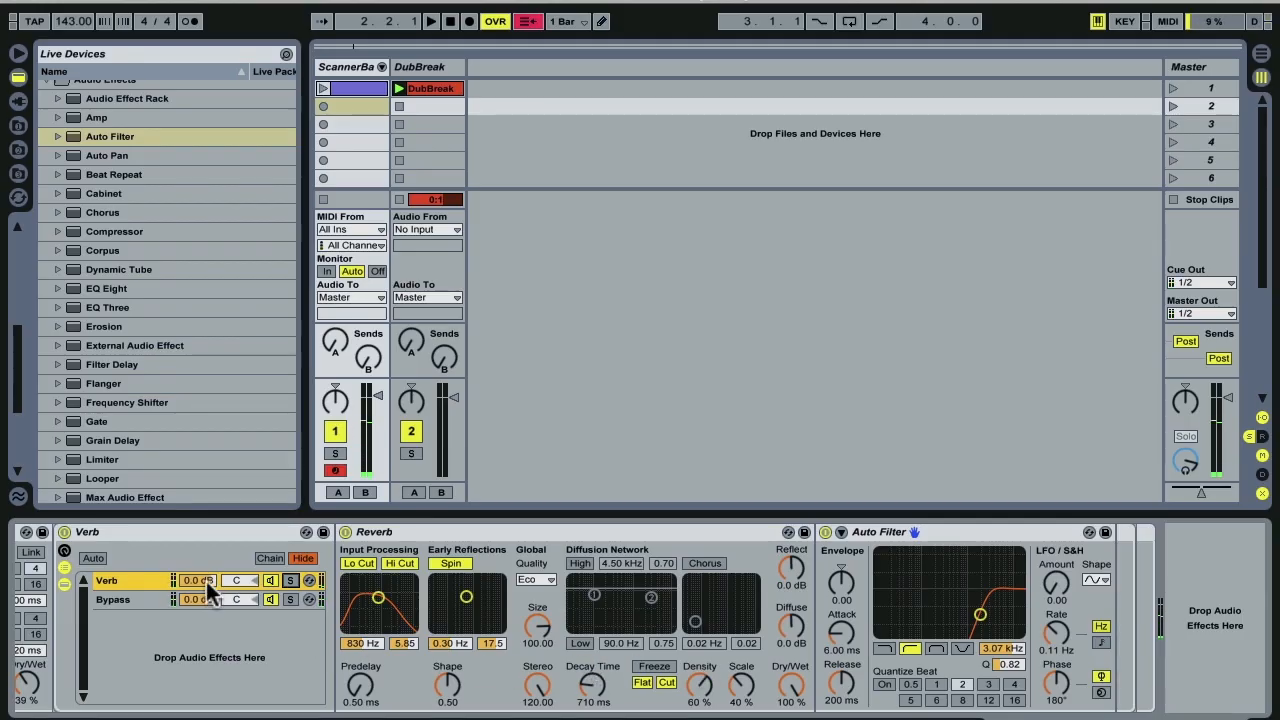
- Lower the Verb chain's volume to -7.7 dB and set the Reverb's Decay Time to 495 ms, Stereo to 114.29 and Size to 6.86
mouse_move(206, 581)
left_mouse_down()
mouse_move(206, 600)
mouse_move(206, 577)
left_mouse_up()
left_click_drag(590, 692, 527, 694)
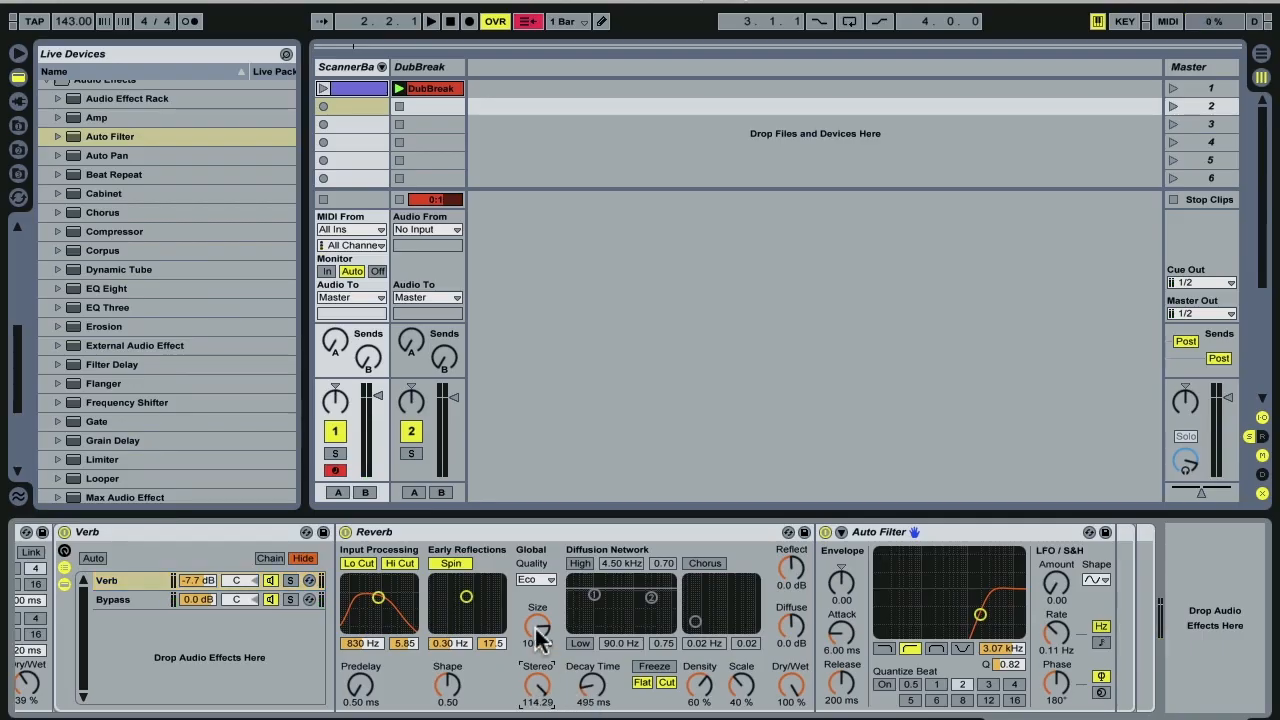
left_click_drag(536, 630, 536, 675)
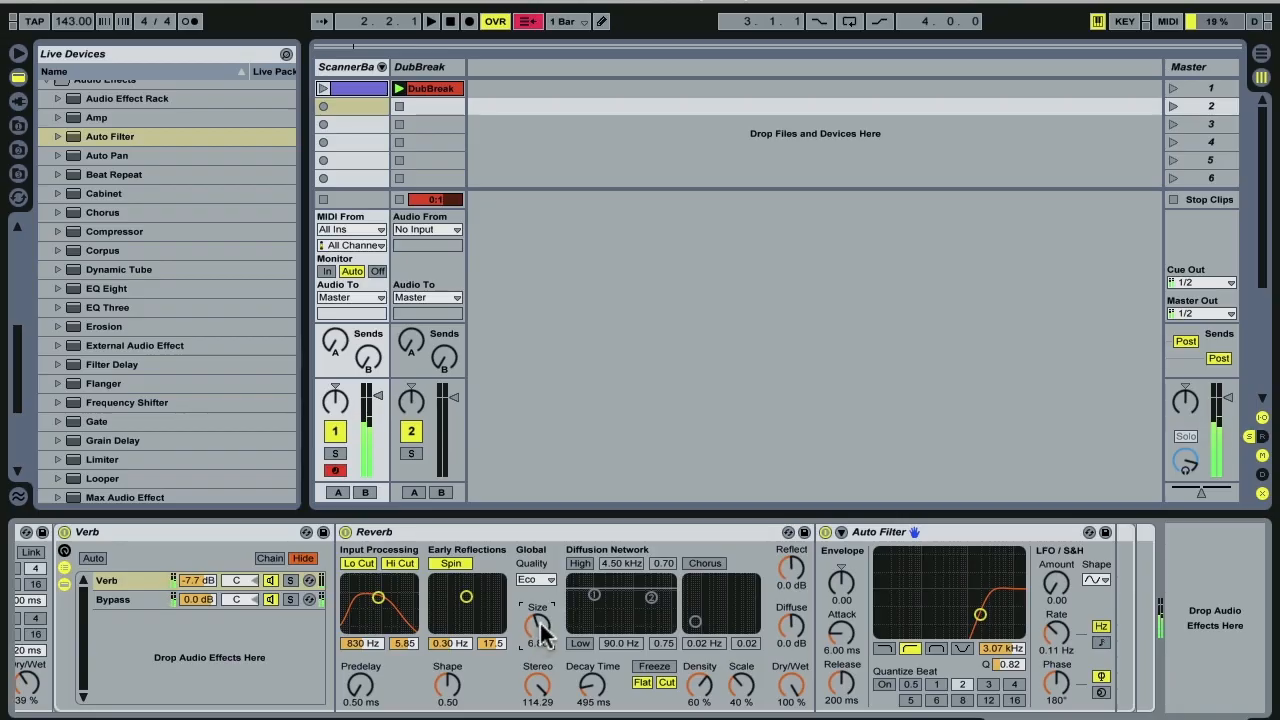
- Add a Compressor after Auto Filter, sidechain it from a ScannerBass Pre FX signal and lower its threshold
mouse_move(80, 231)
left_mouse_down()
mouse_move(1134, 608)
mouse_move(1112, 623)
left_mouse_up()
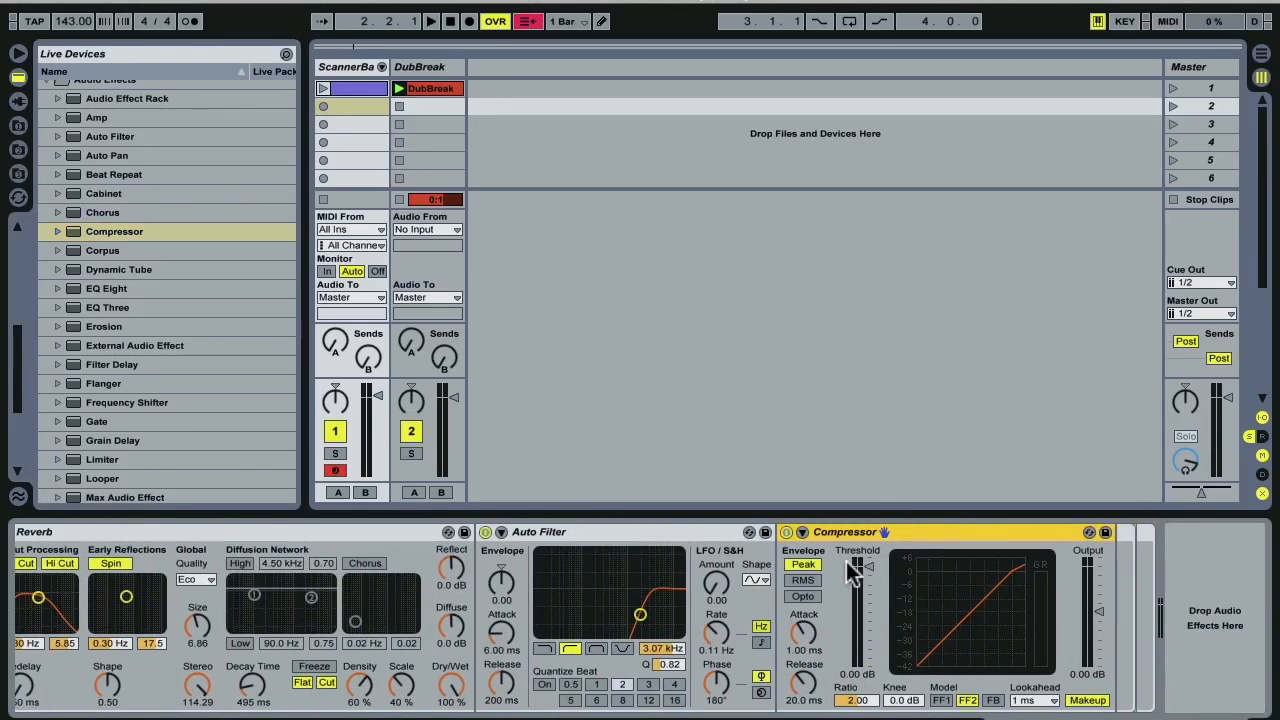
left_click(804, 532)
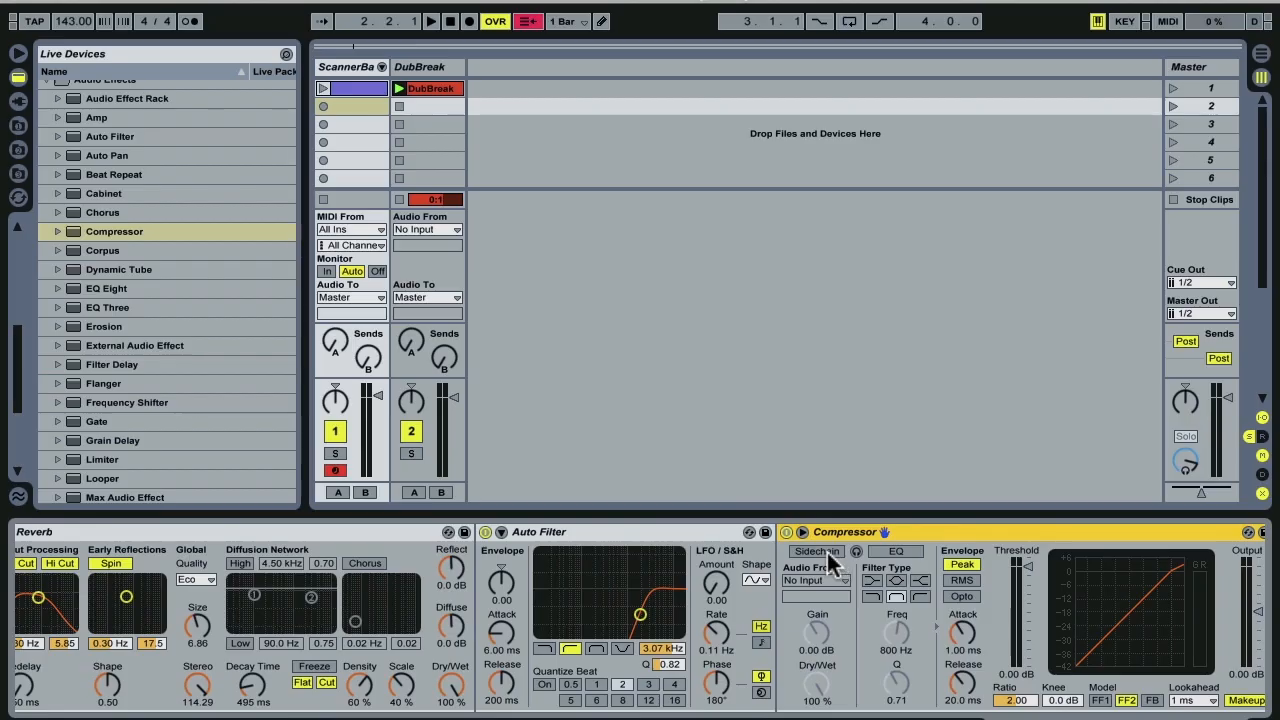
left_click(816, 580)
left_click(822, 605)
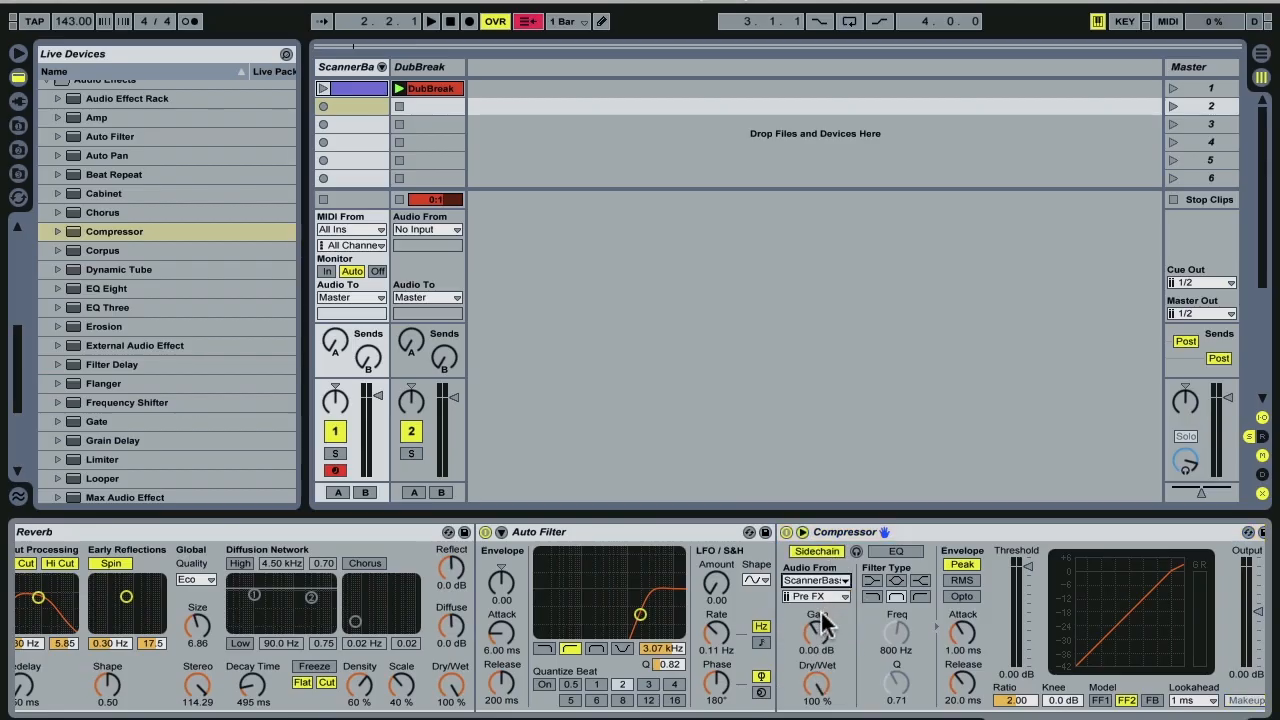
left_click(823, 597)
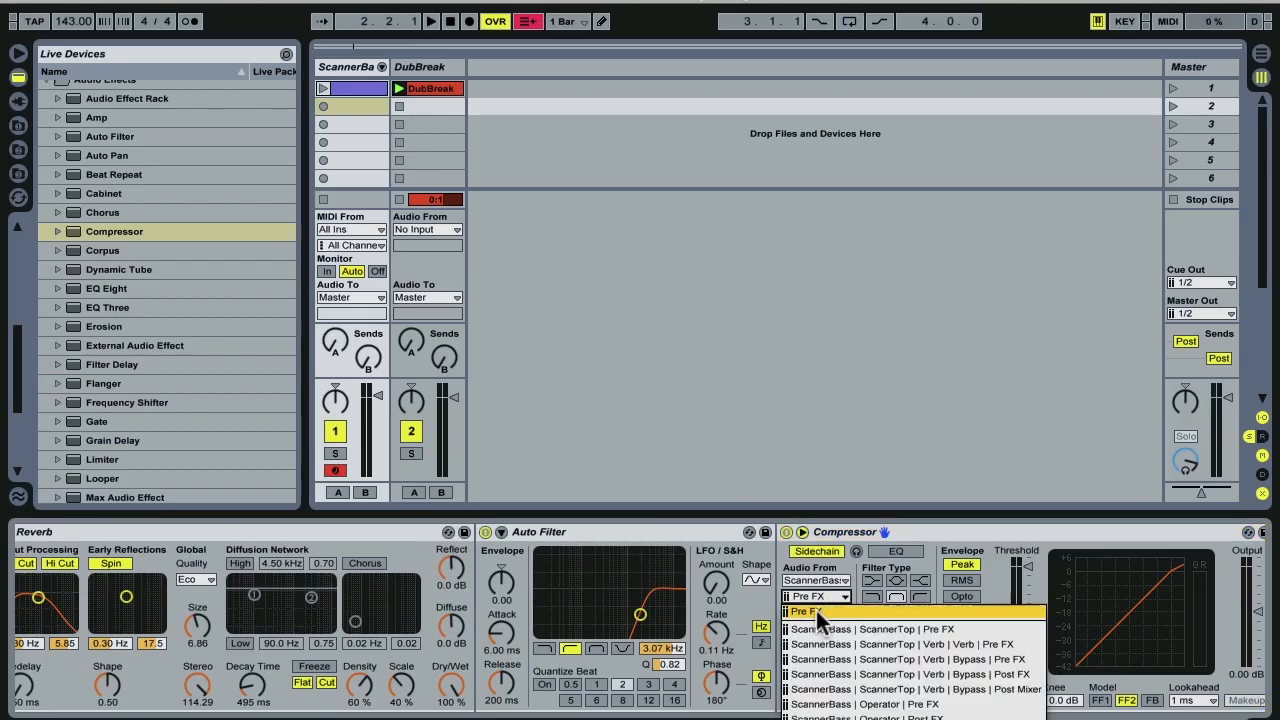
left_click(824, 641)
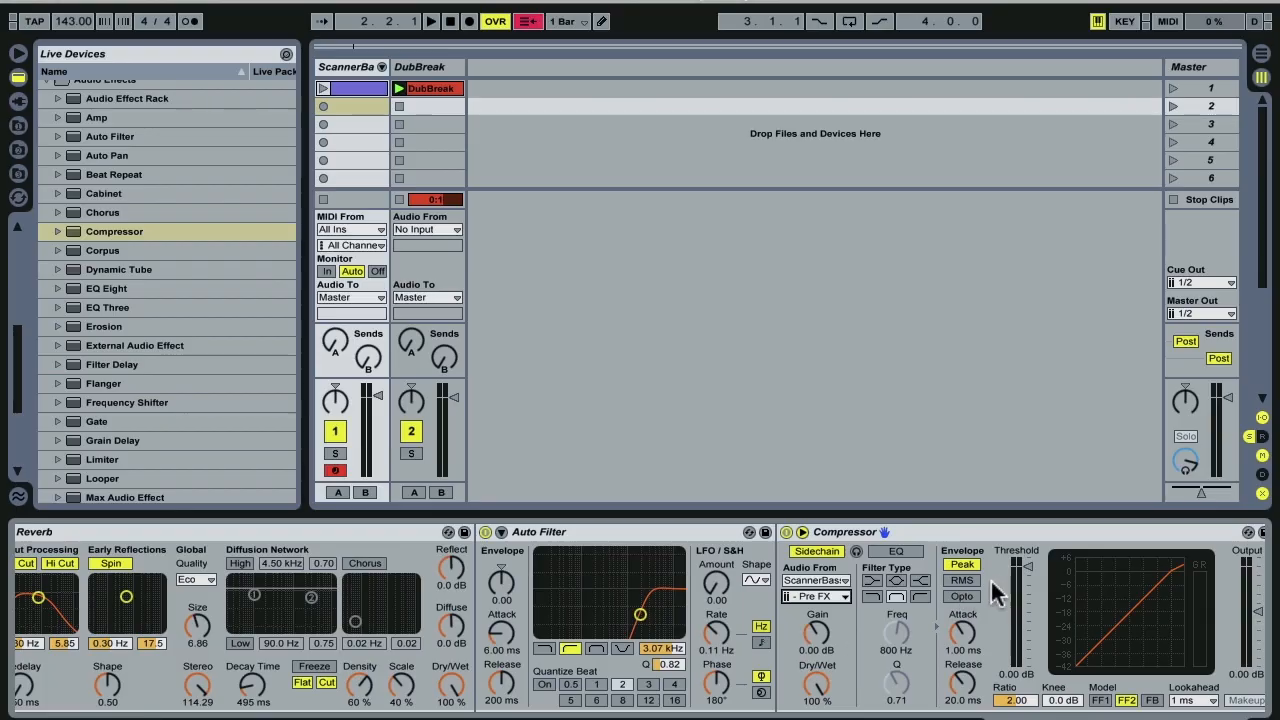
left_click_drag(1029, 574, 1030, 622)
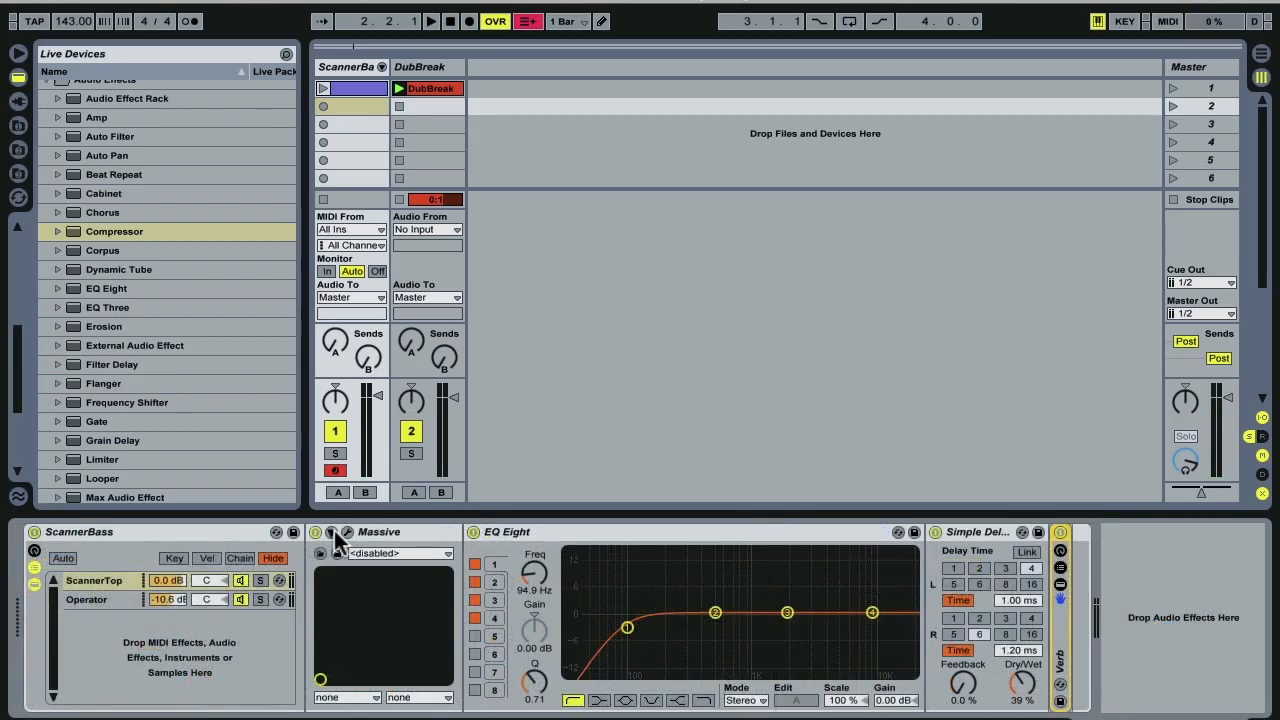
- Expose Massive's ENV3SST.T parameter in its device and map it to the first macro of the ScannerBass rack
left_click(333, 533)
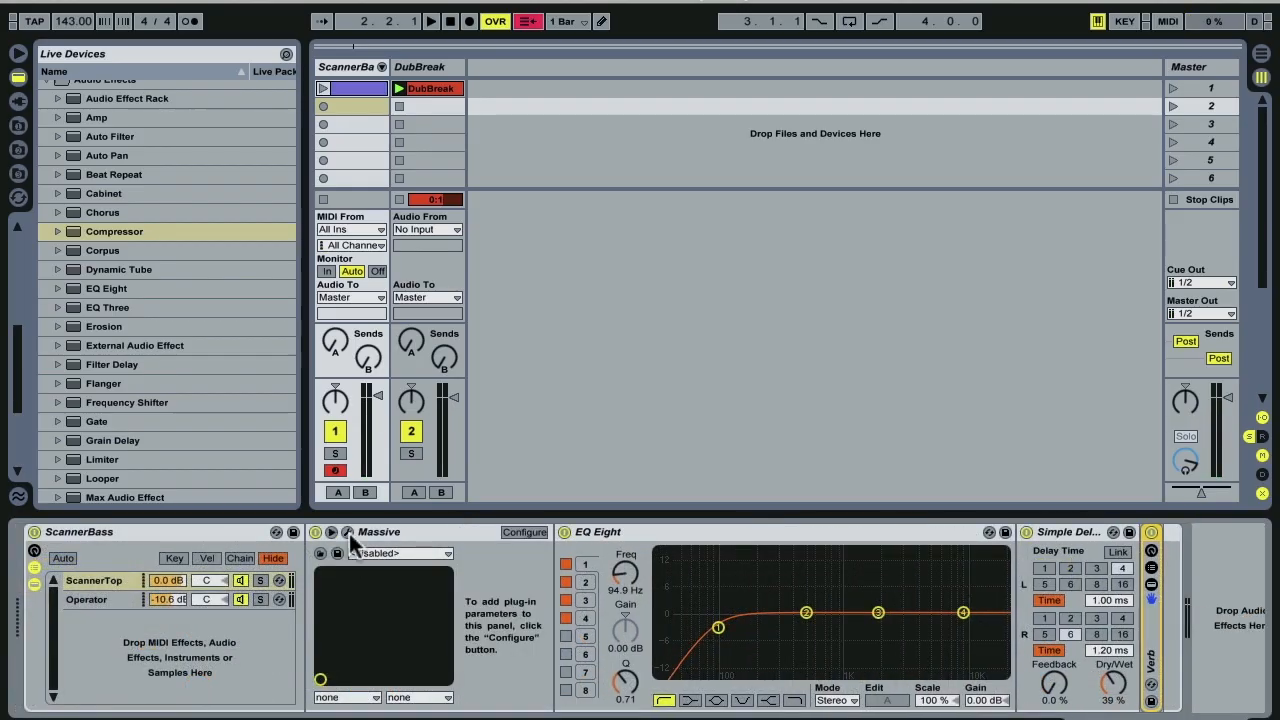
left_click(526, 532)
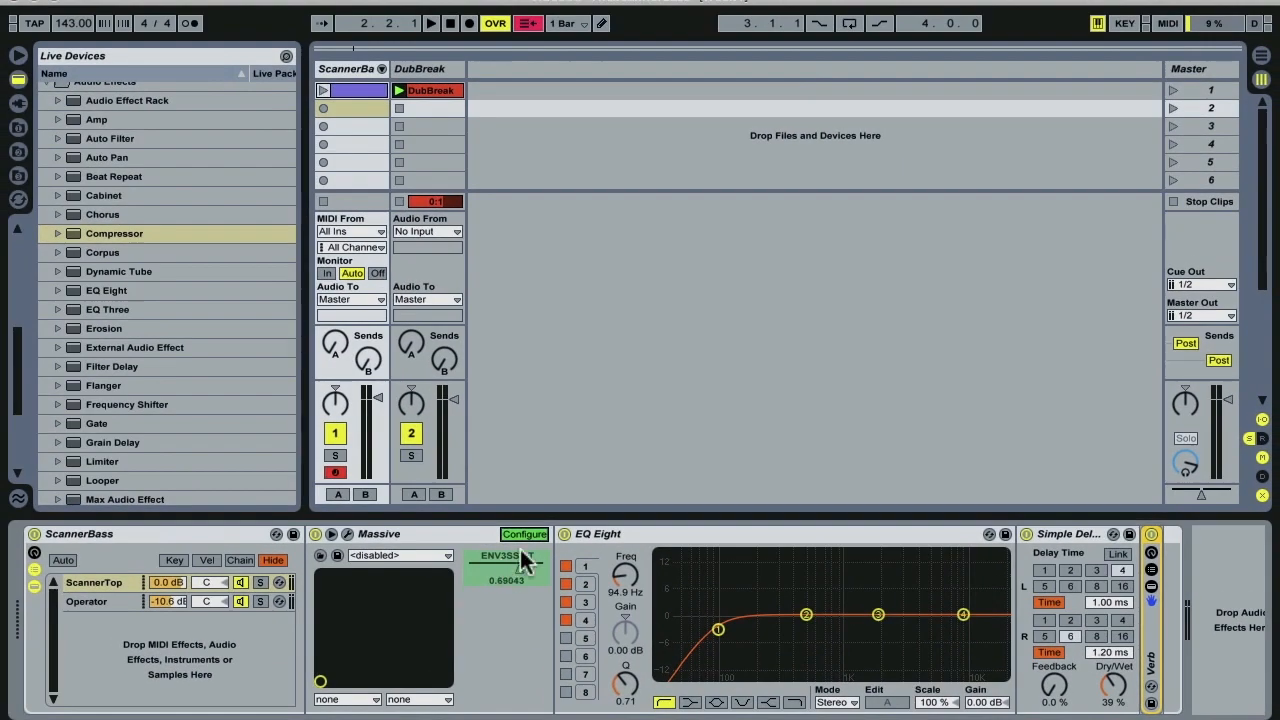
left_click(506, 514)
right_click(490, 541)
left_click(556, 445)
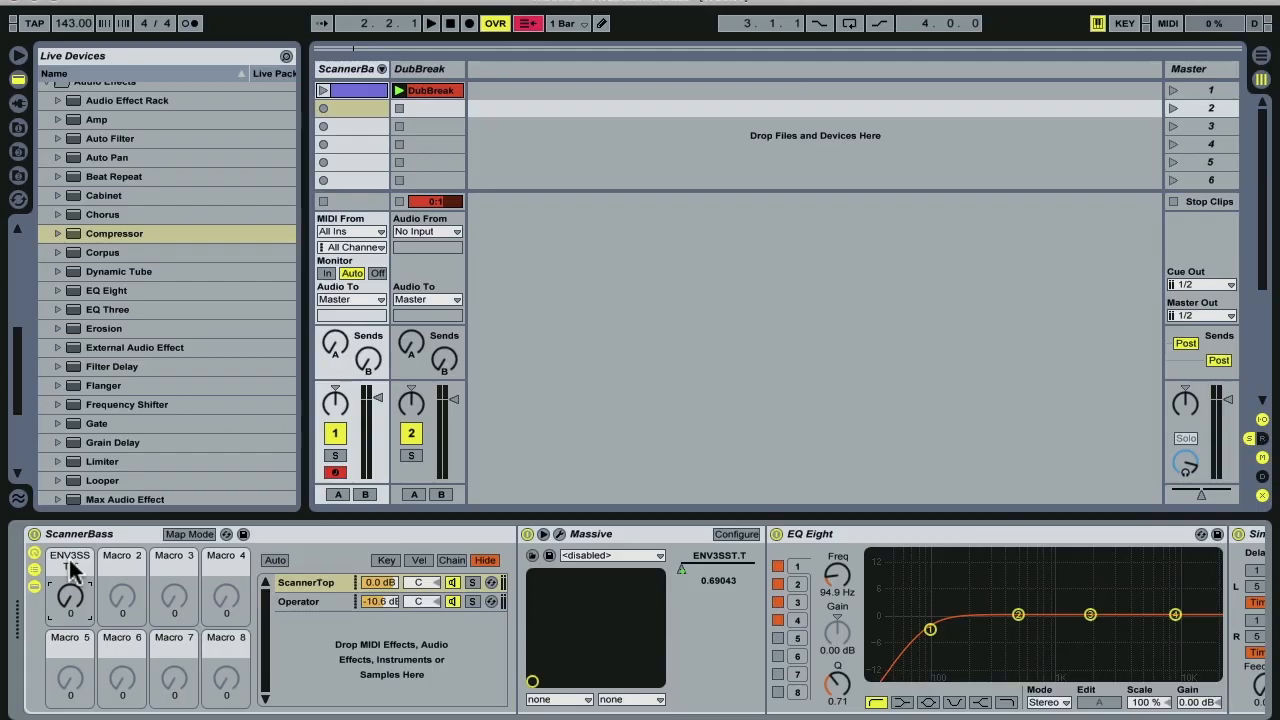
- Rename the ScannerBass rack's first macro Wobble Speed and turn it through its range
type("Wobble")
type("Speed")
key("Return")
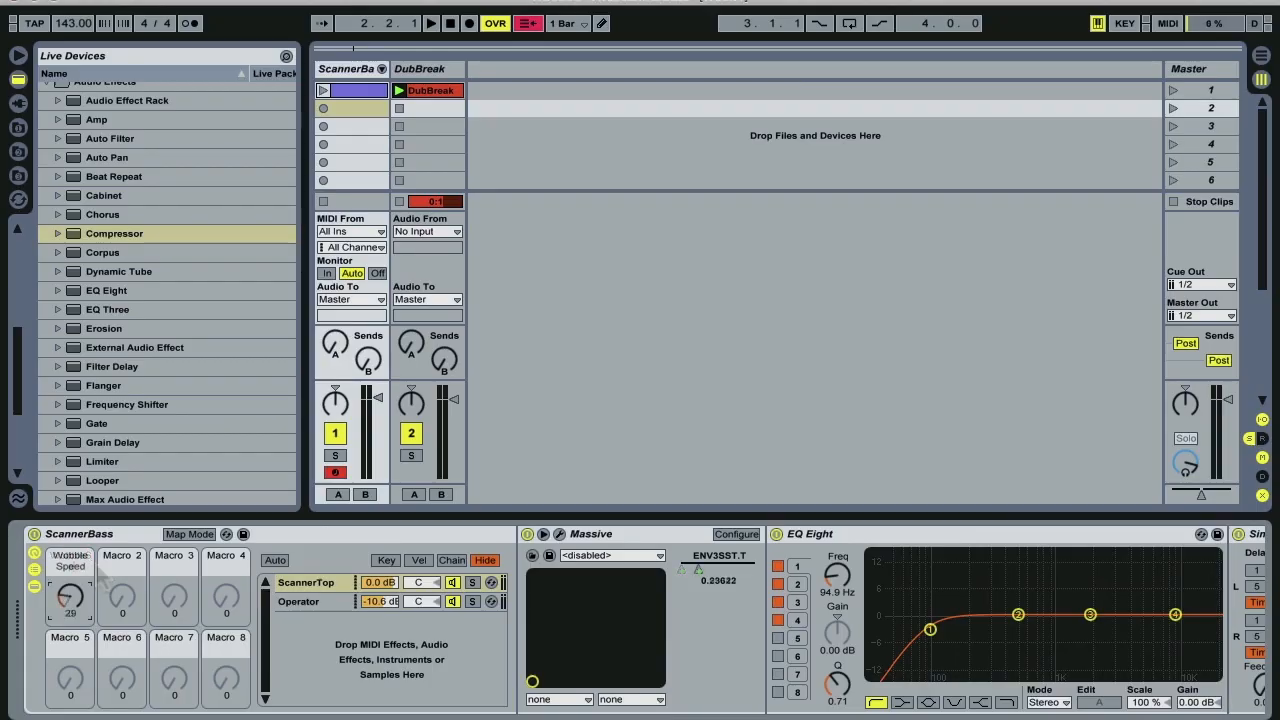
mouse_move(68, 606)
left_mouse_down()
mouse_move(68, 524)
mouse_move(68, 670)
mouse_move(66, 603)
left_mouse_up()
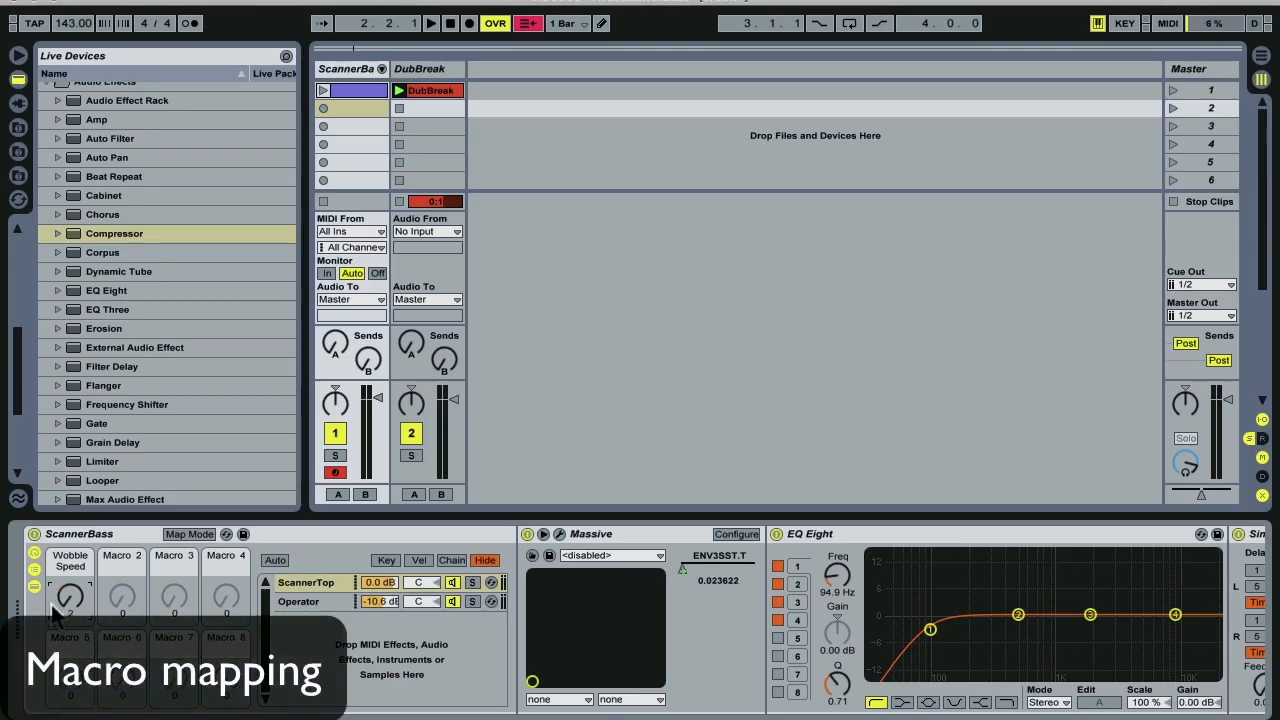
- Limit the Wobble Speed macro mapping to a minimum of 0.25 and a maximum of 0.60
left_click(188, 536)
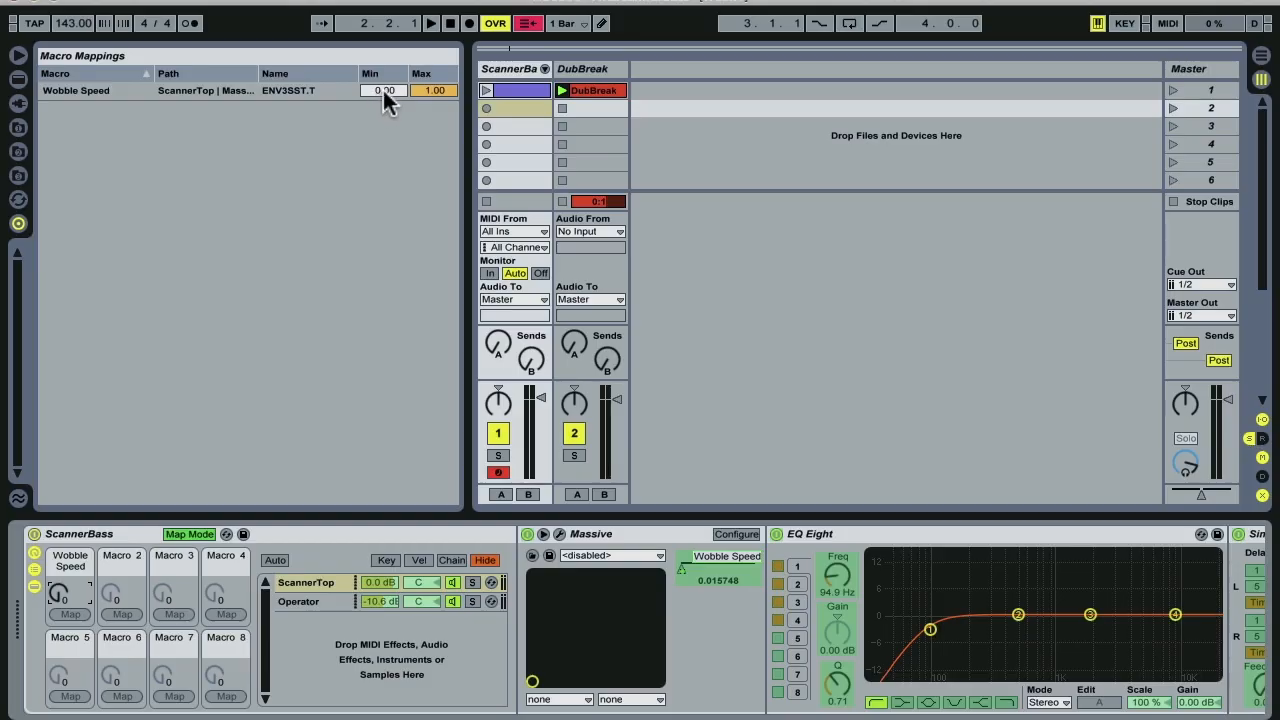
left_click_drag(383, 87, 383, 62)
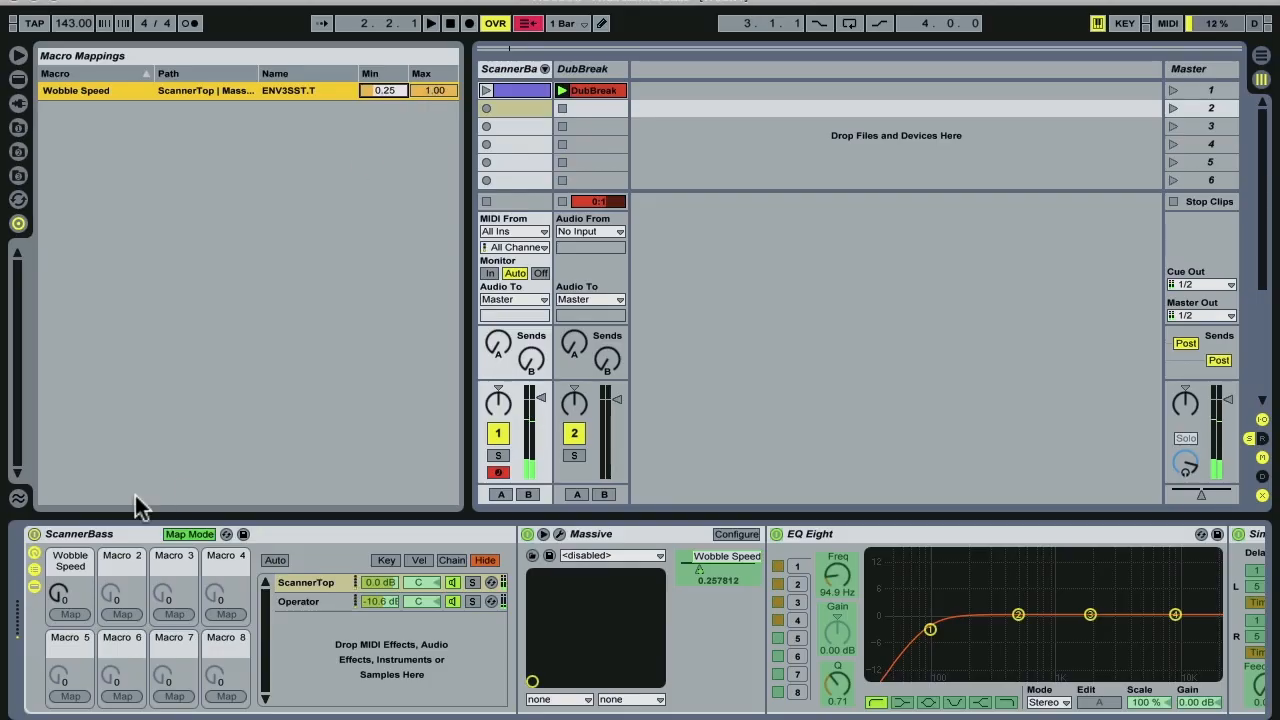
left_click_drag(59, 595, 59, 465)
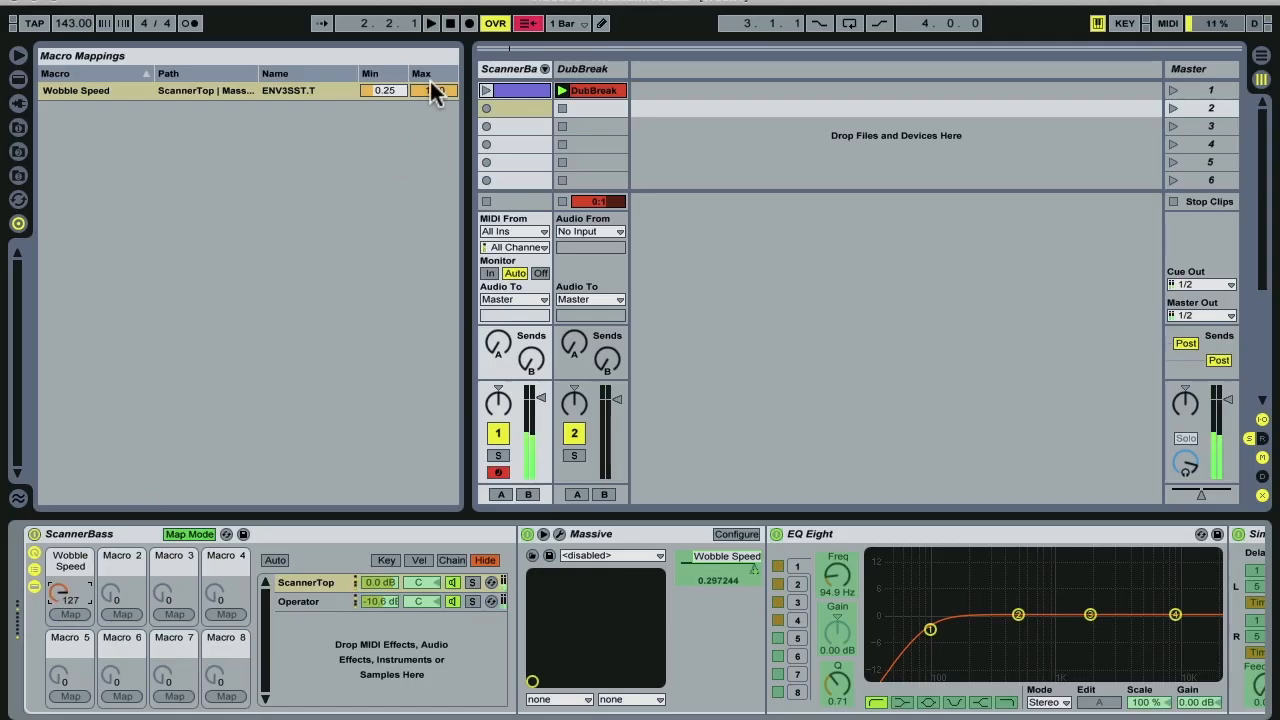
left_click_drag(433, 90, 433, 130)
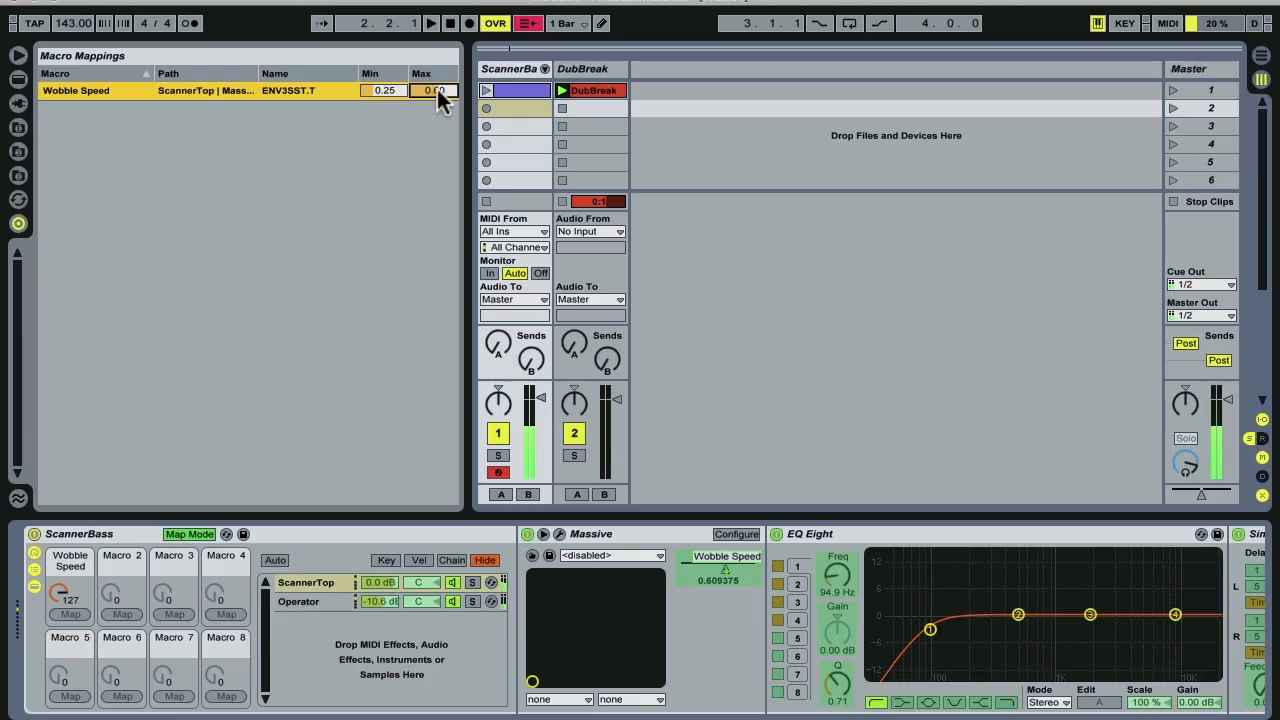
- Invert the Wobble Speed mapping range, try the macro and leave macro mapping
right_click(300, 92)
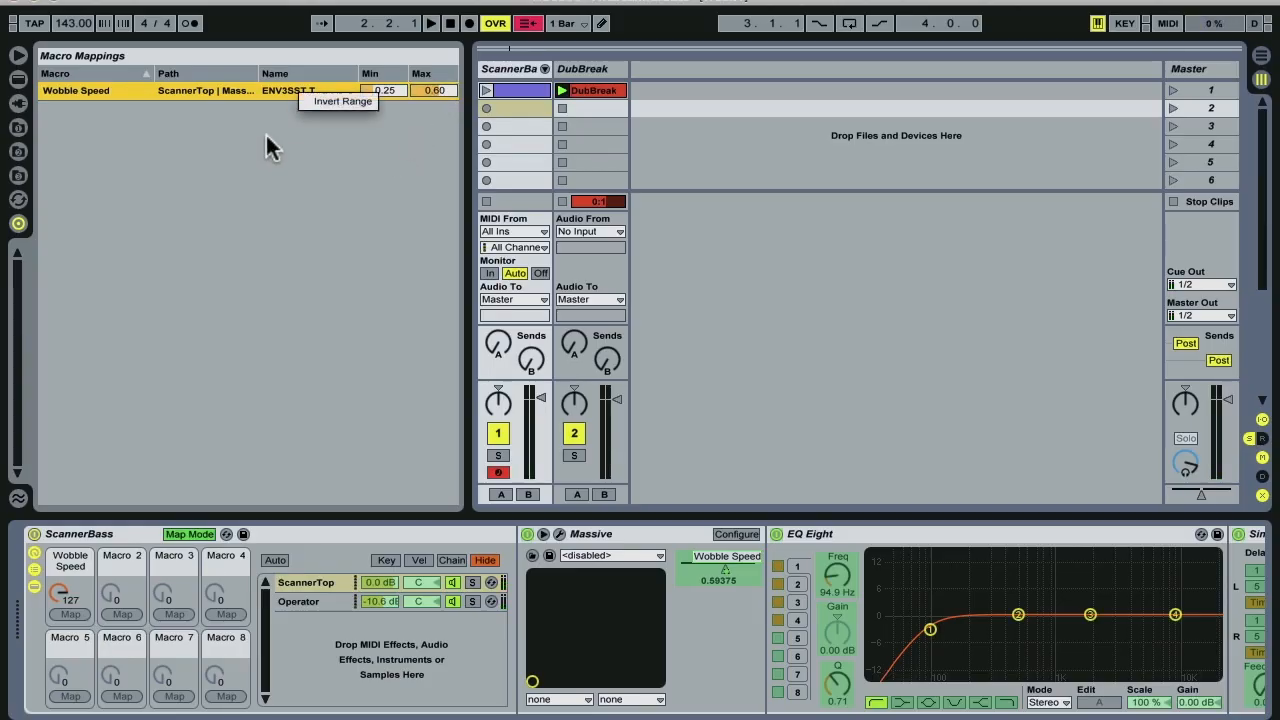
left_click(326, 100)
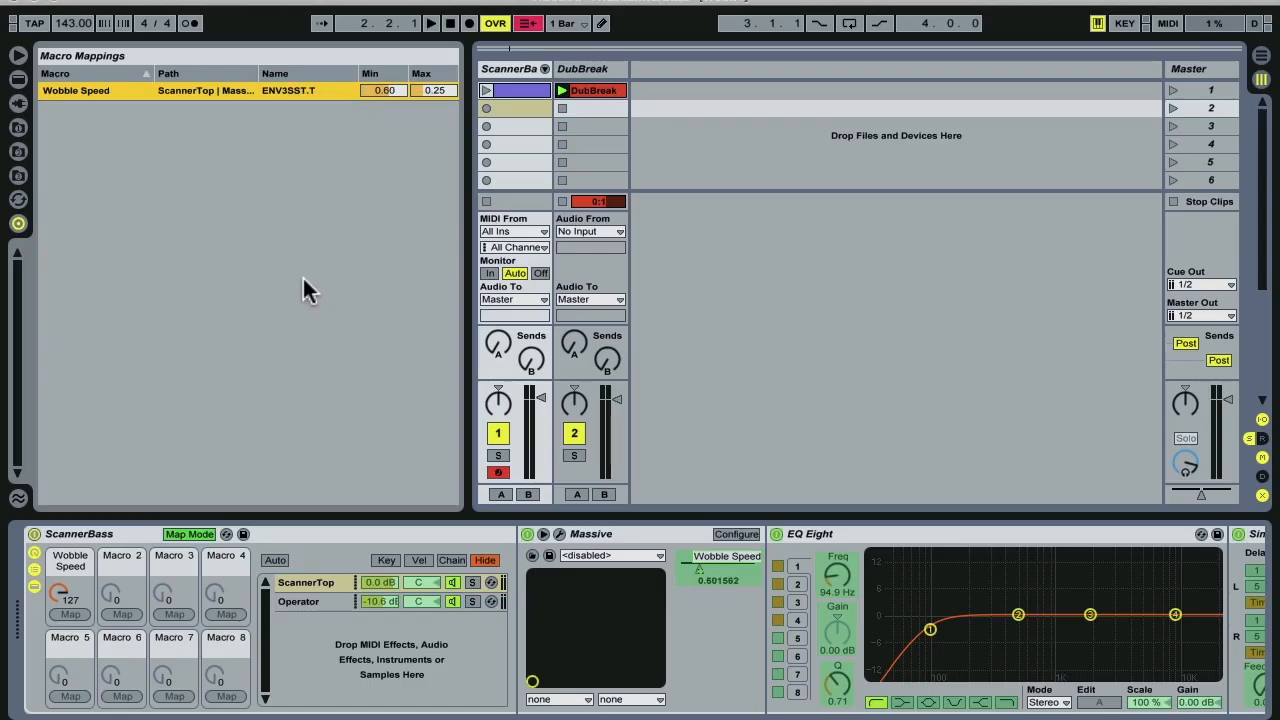
left_click_drag(62, 590, 50, 520)
left_click(189, 534)
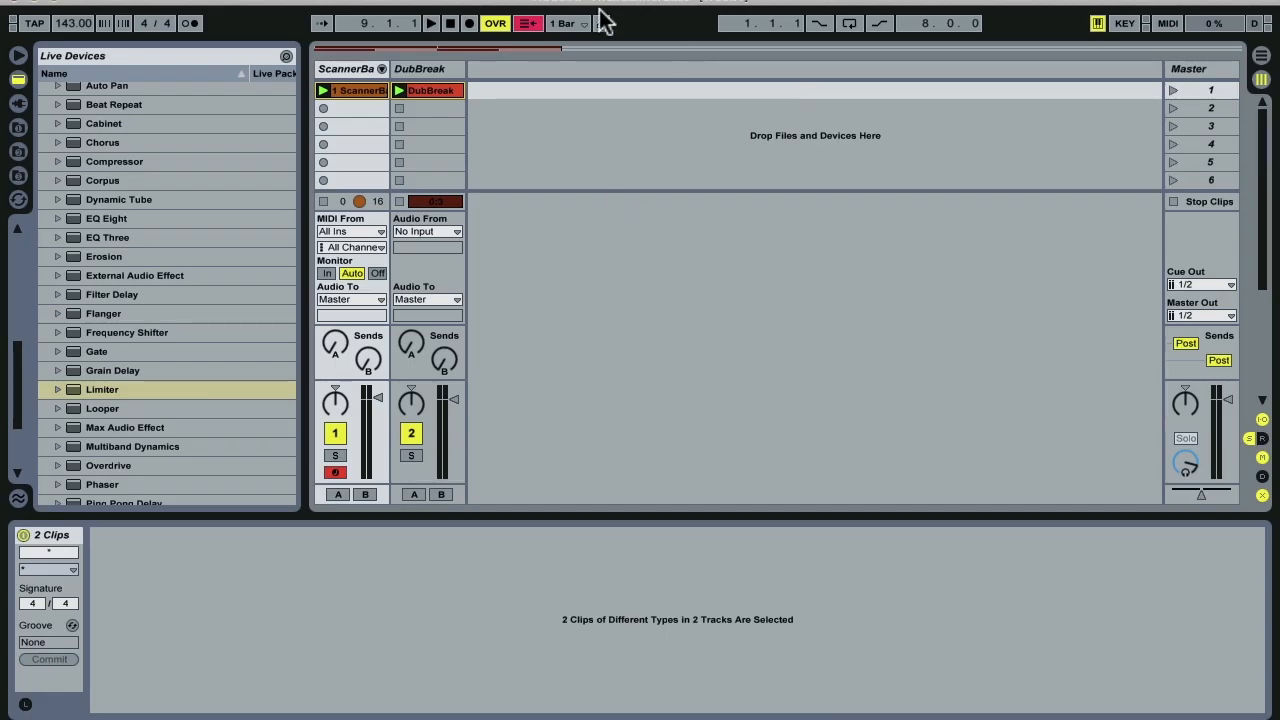
- Return playback to the arrangement, unfold the DubBreak track there and play the bass with the drums
left_click(528, 23)
key("Tab")
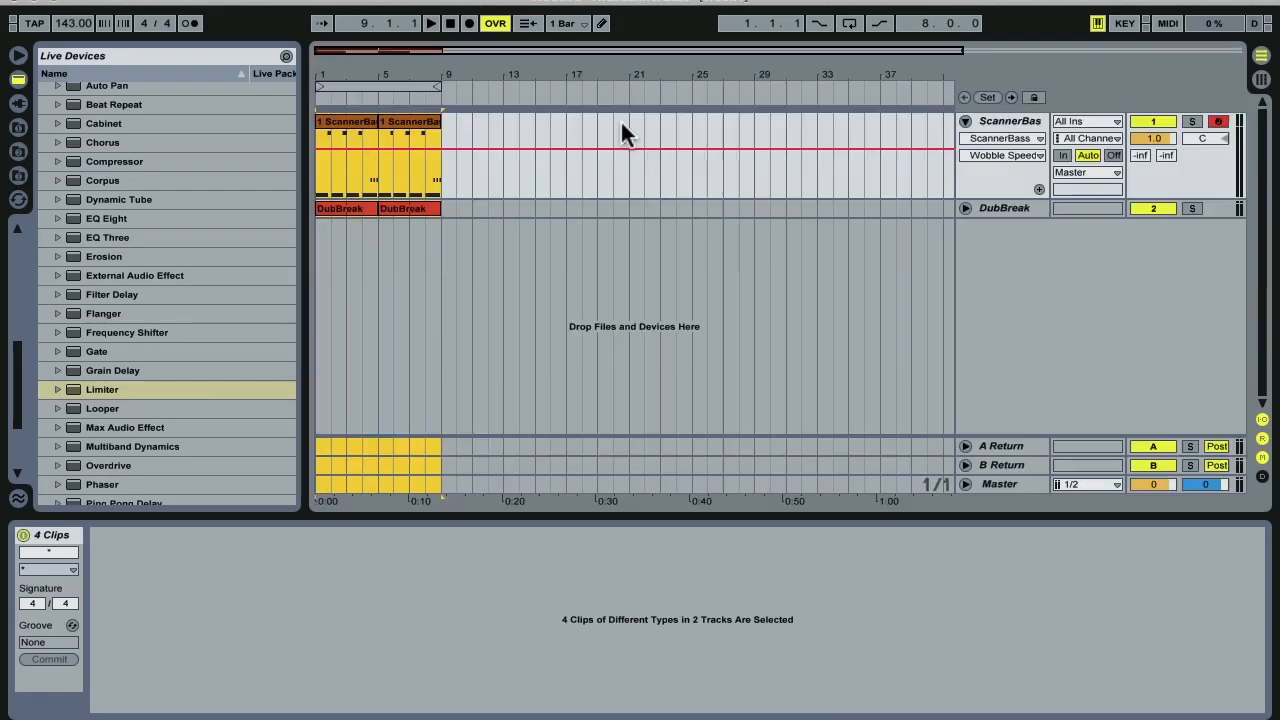
left_click(966, 207)
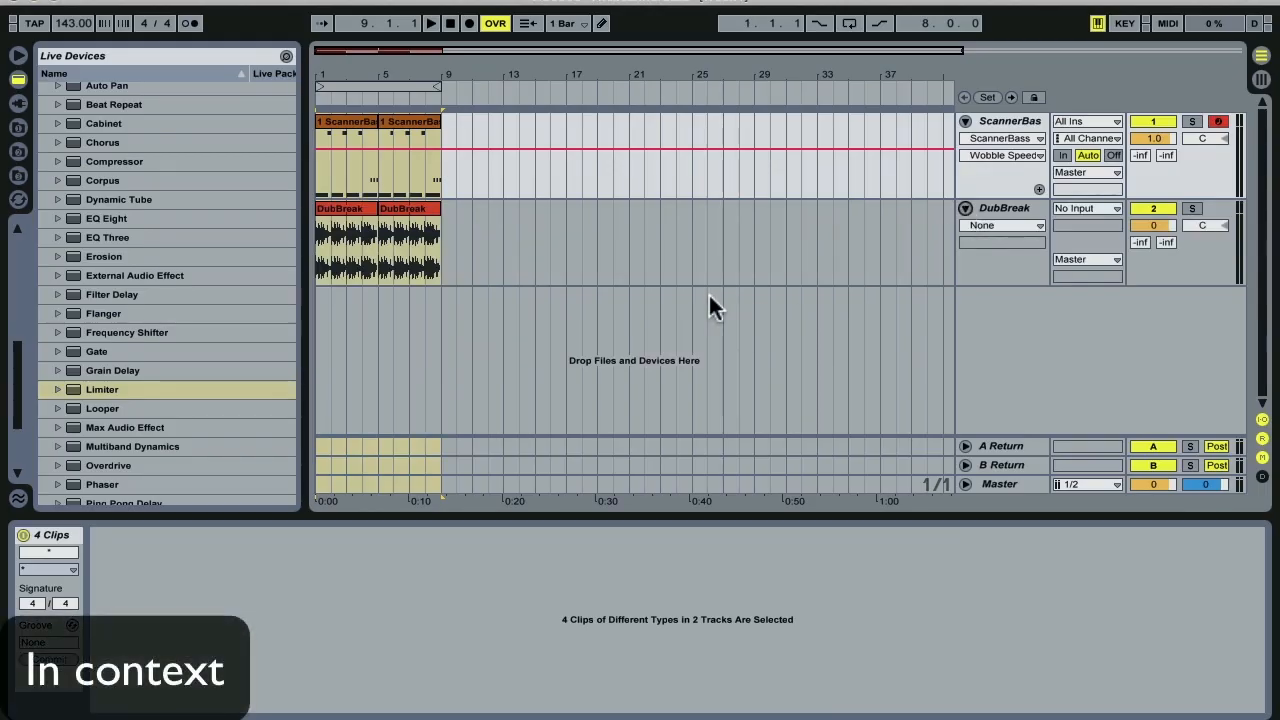
key("space")
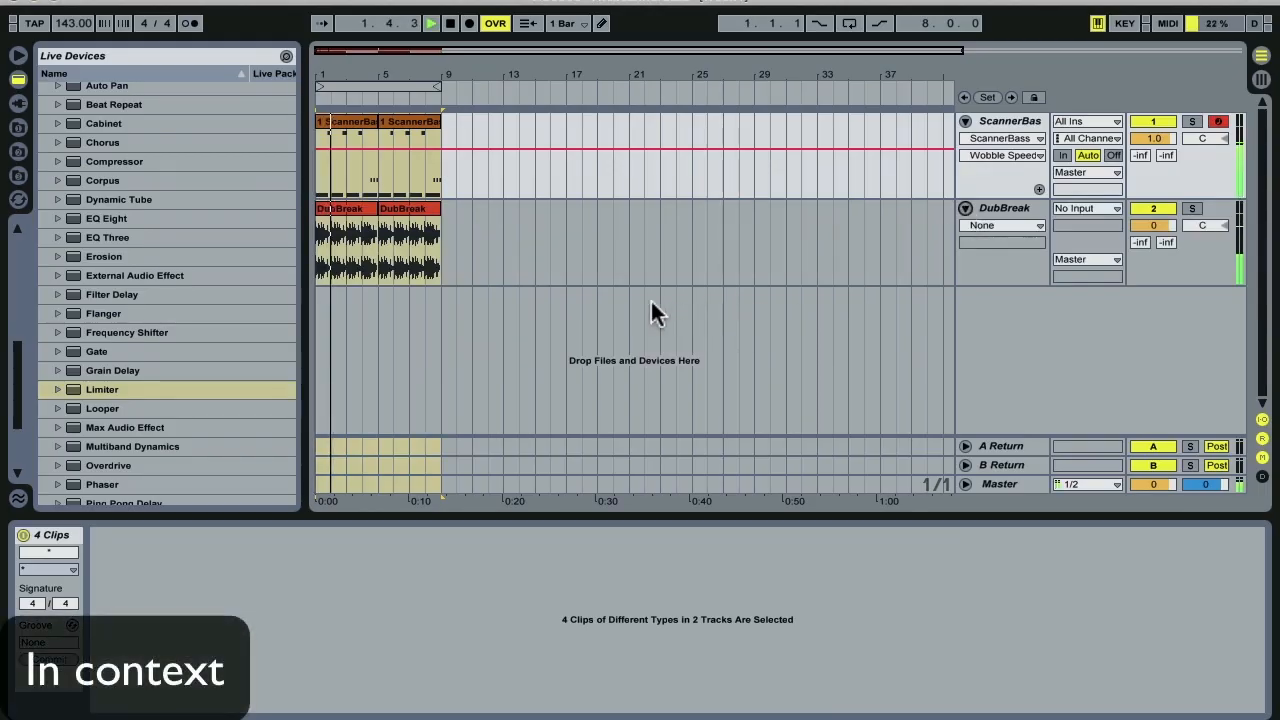
- Draw stepped Wobble Speed automation across the eight bars of ScannerBass, enable looping and return the playhead to the start
left_click(601, 25)
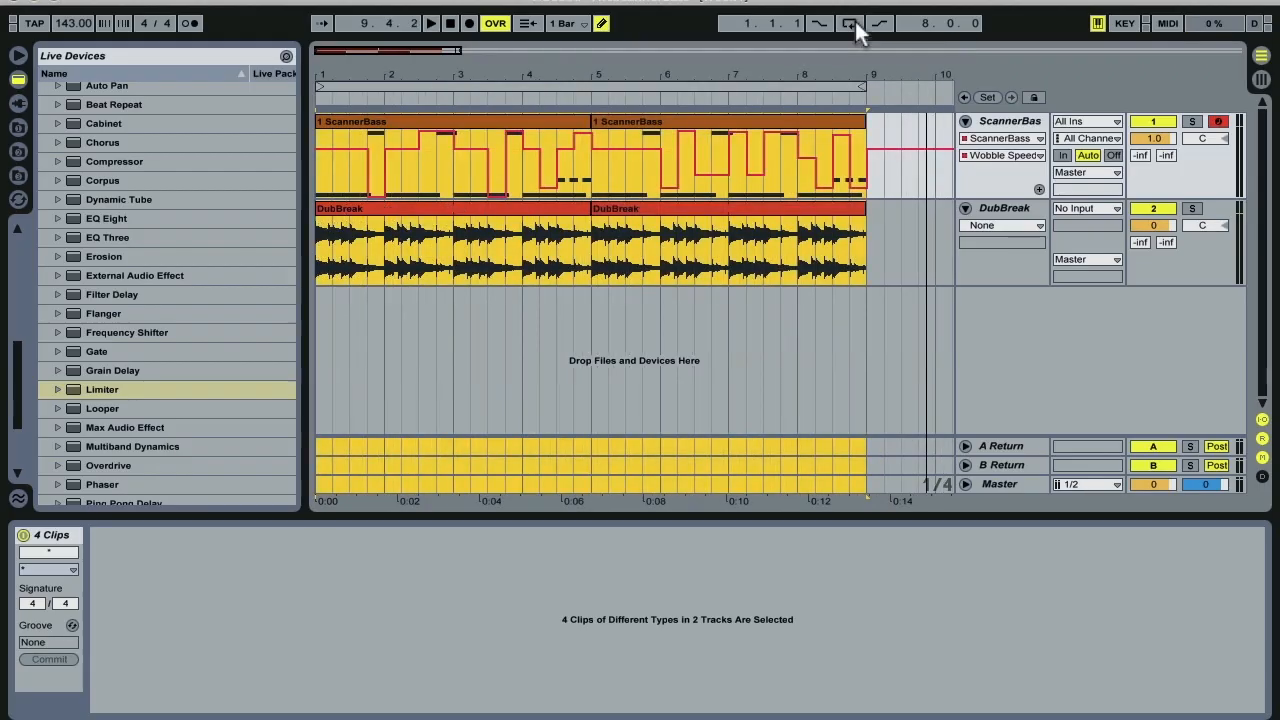
left_click(852, 23)
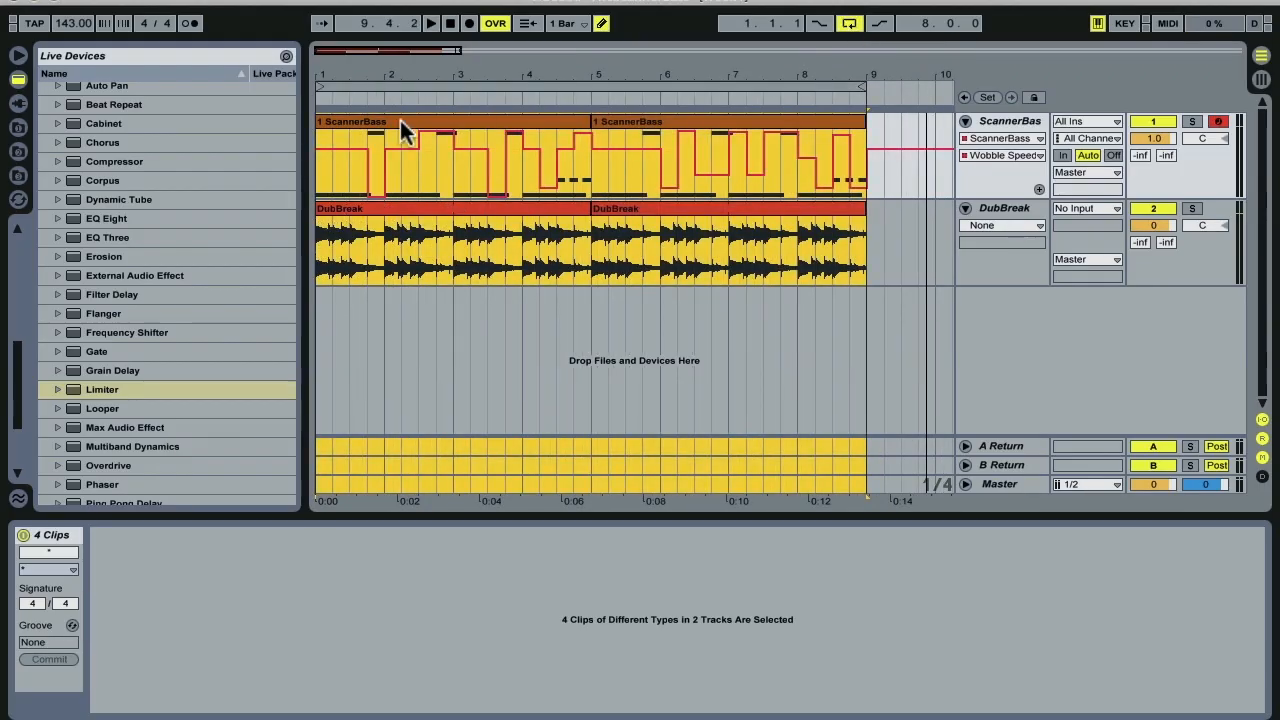
left_click(448, 23)
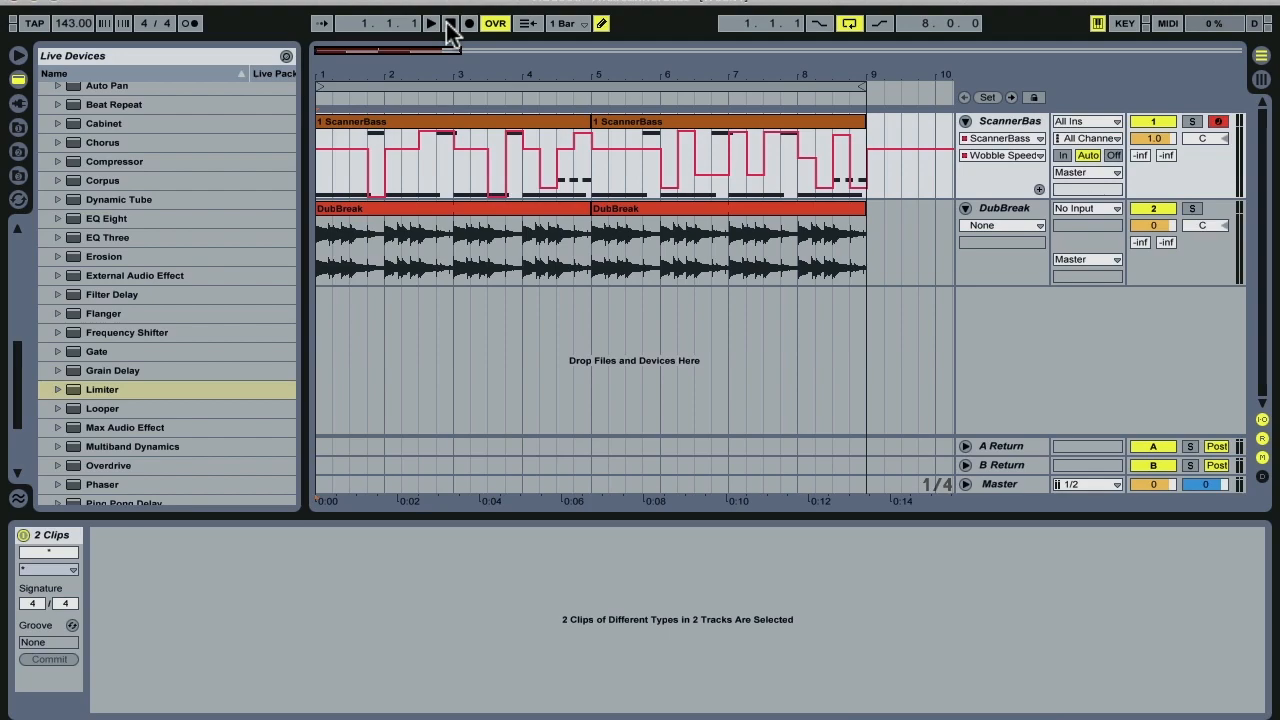
- Play the looped arrangement from the start to hear the automated wobble bass with the drum break, and stop playback
key("space")
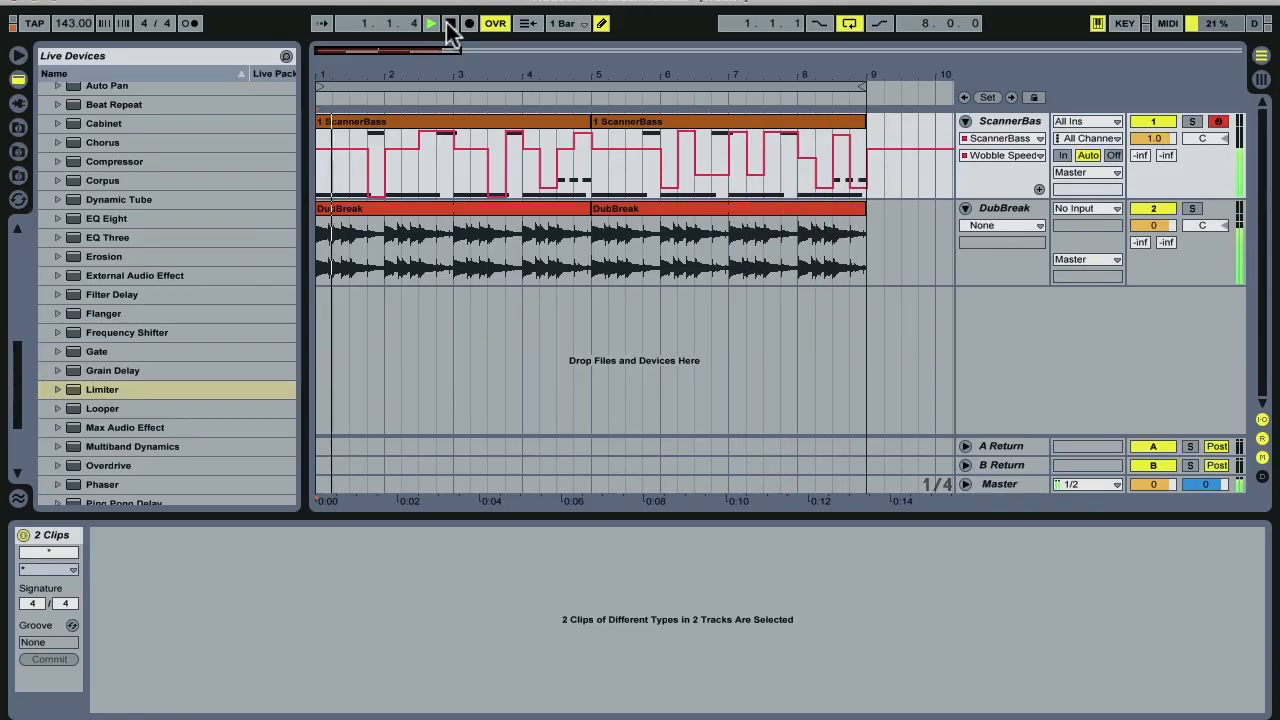
left_click(446, 22)
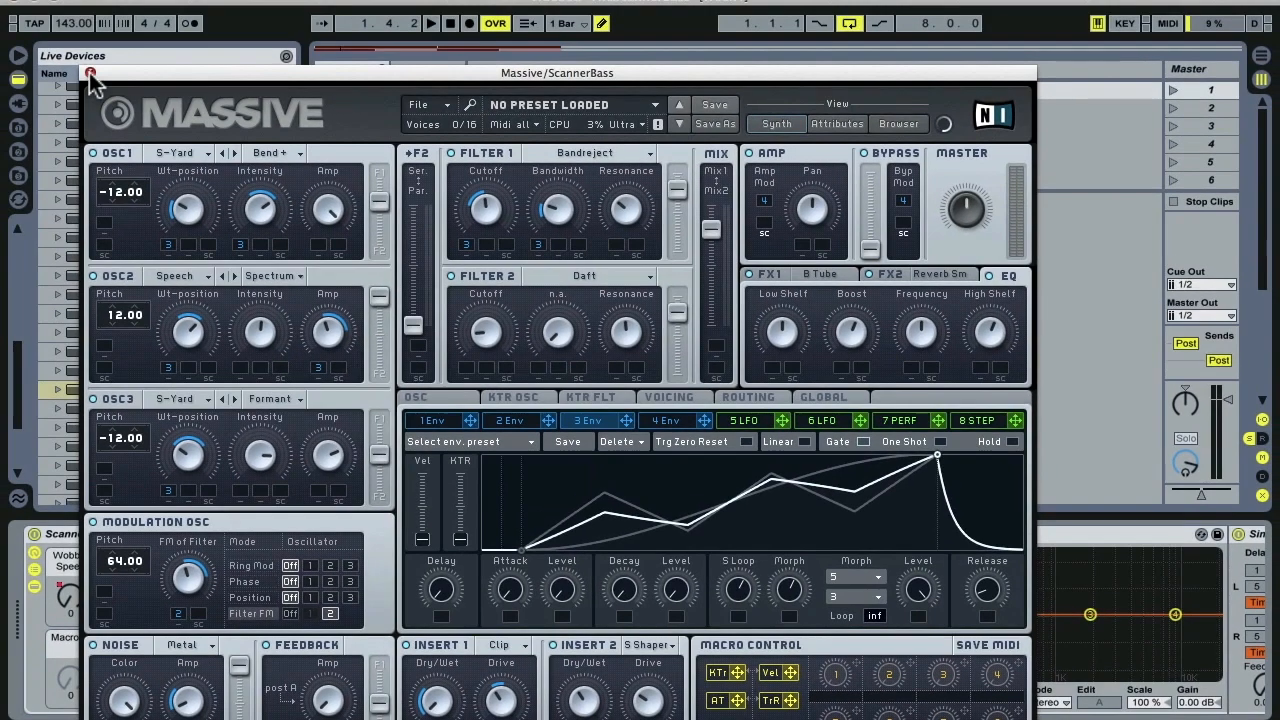
- Close the Massive editor, review the devices in the Operator and ScannerTop chains, and end the final playback of the bass with drums
left_click(90, 74)
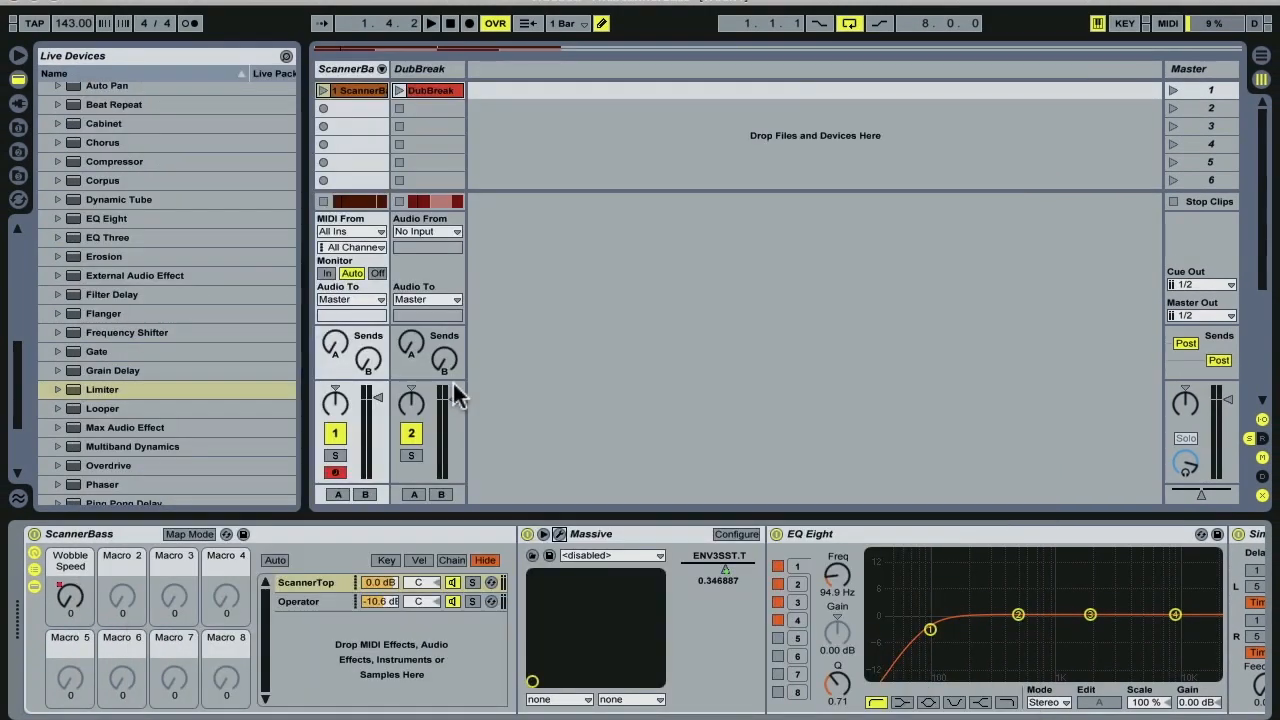
left_click(300, 601)
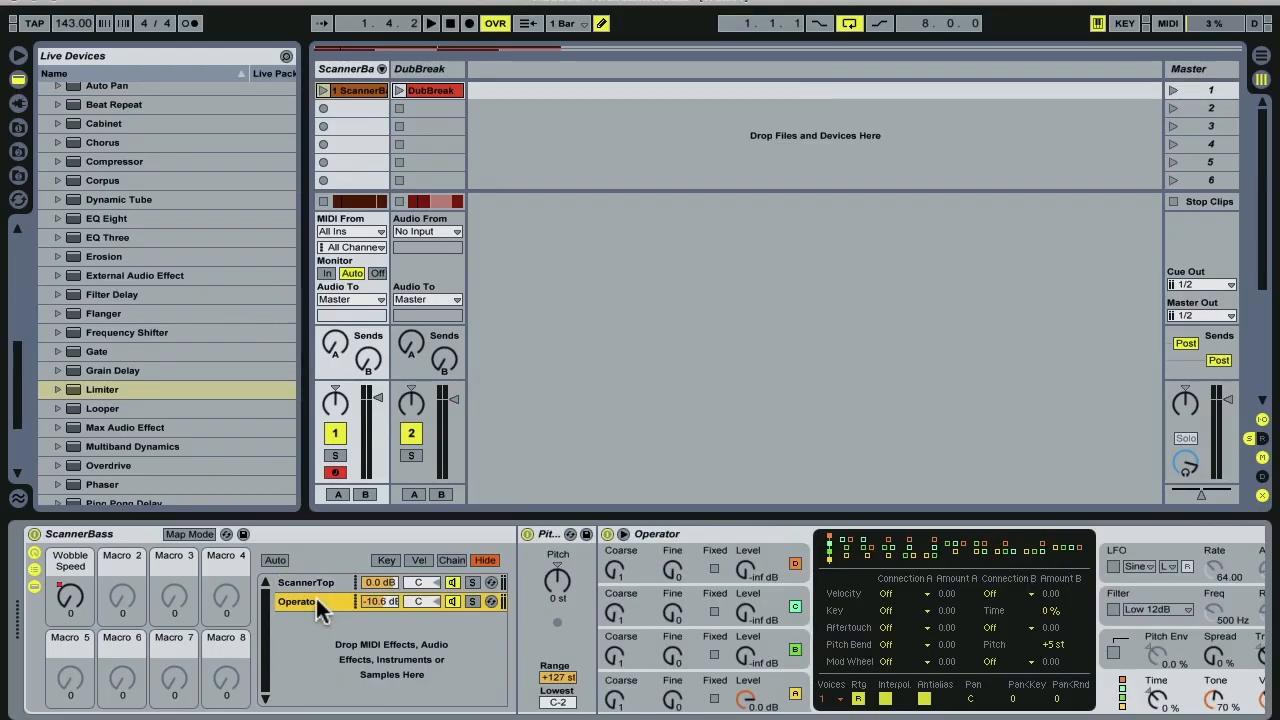
left_click(315, 583)
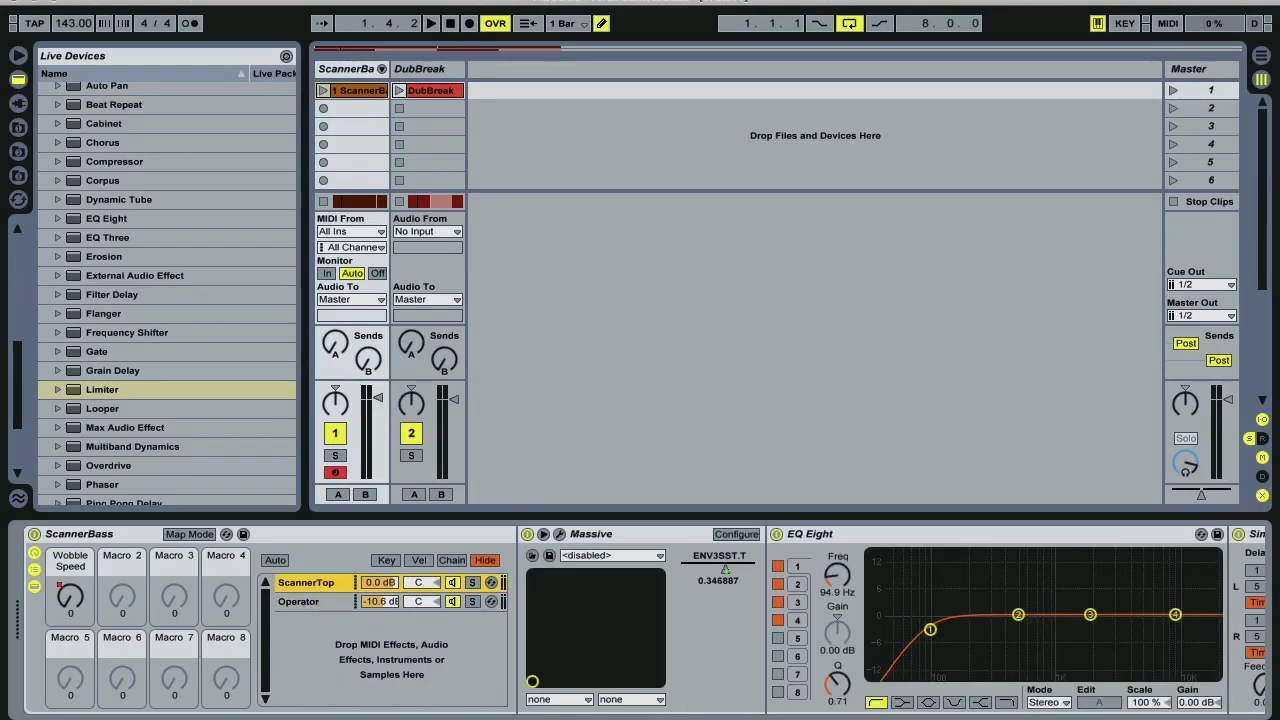
scroll(949, 643, "right", 5)
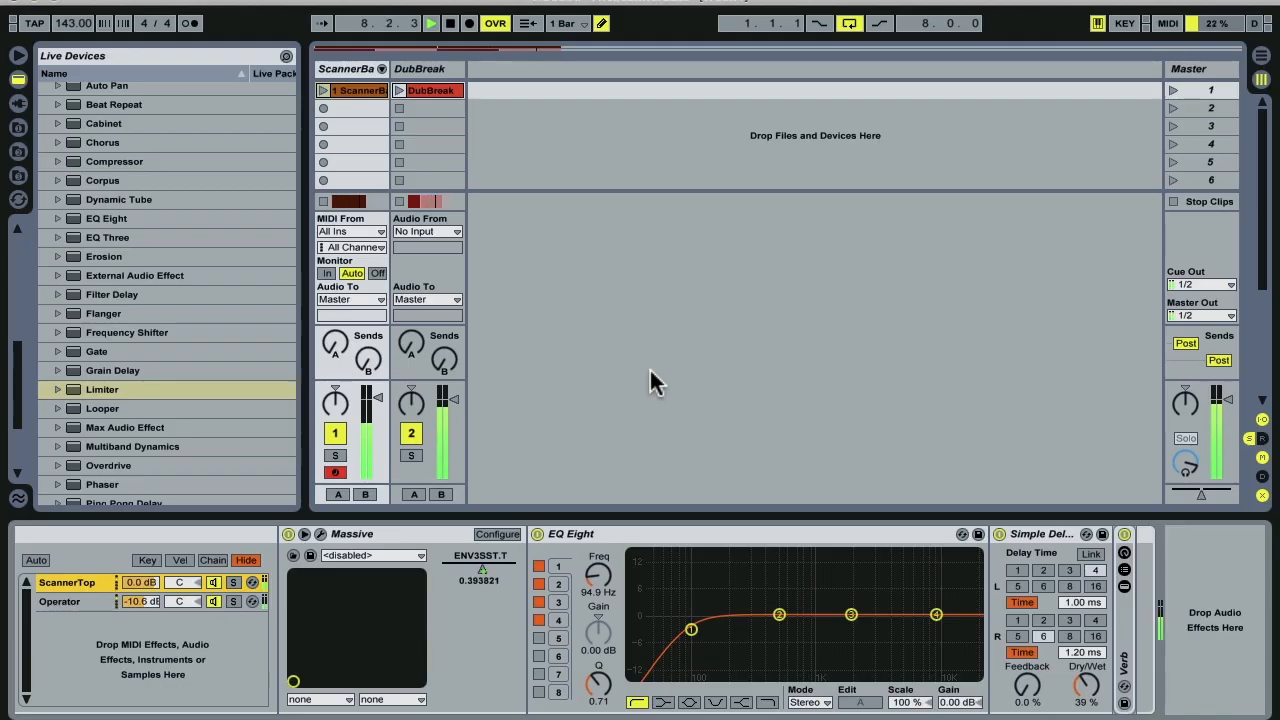
key("space")
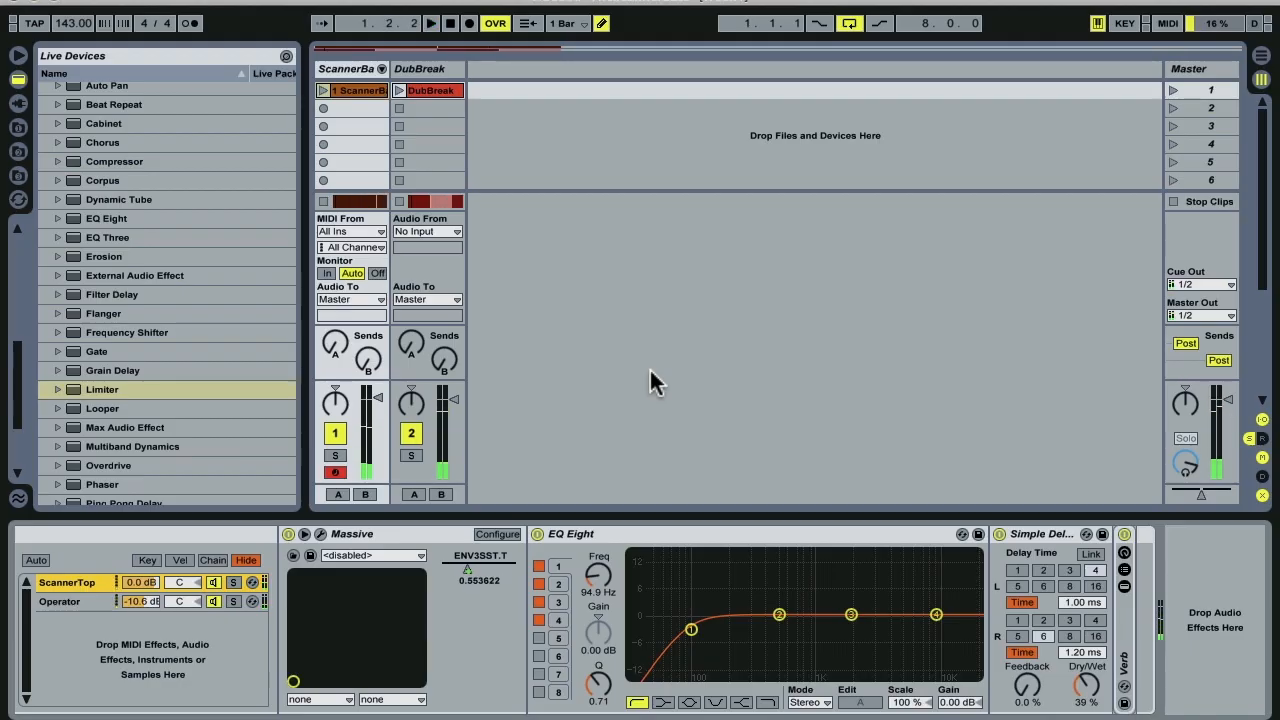